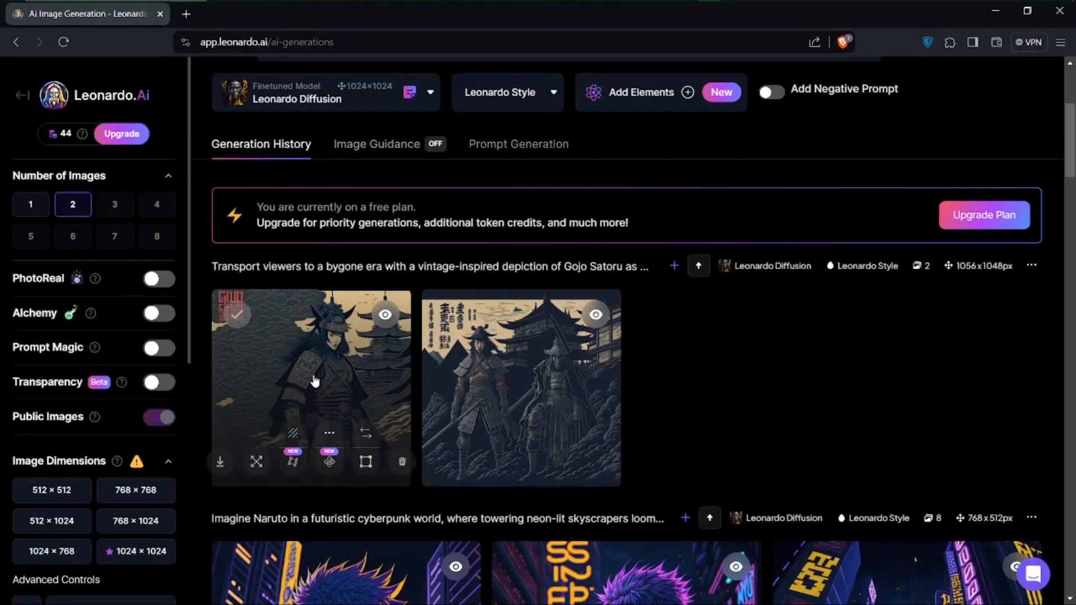
# - View a generated image from the generation history, and read the Neon Warrior of Future Tokyo prompt in the ChatGPT conversation
pyautogui.click(312, 375)
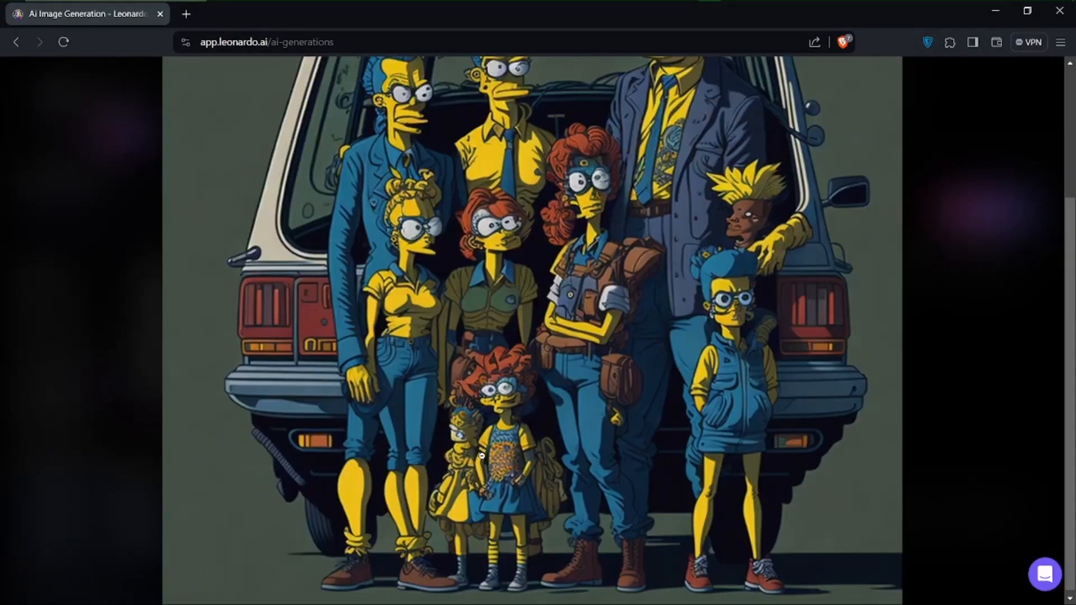
pyautogui.scroll(3, 482, 455)
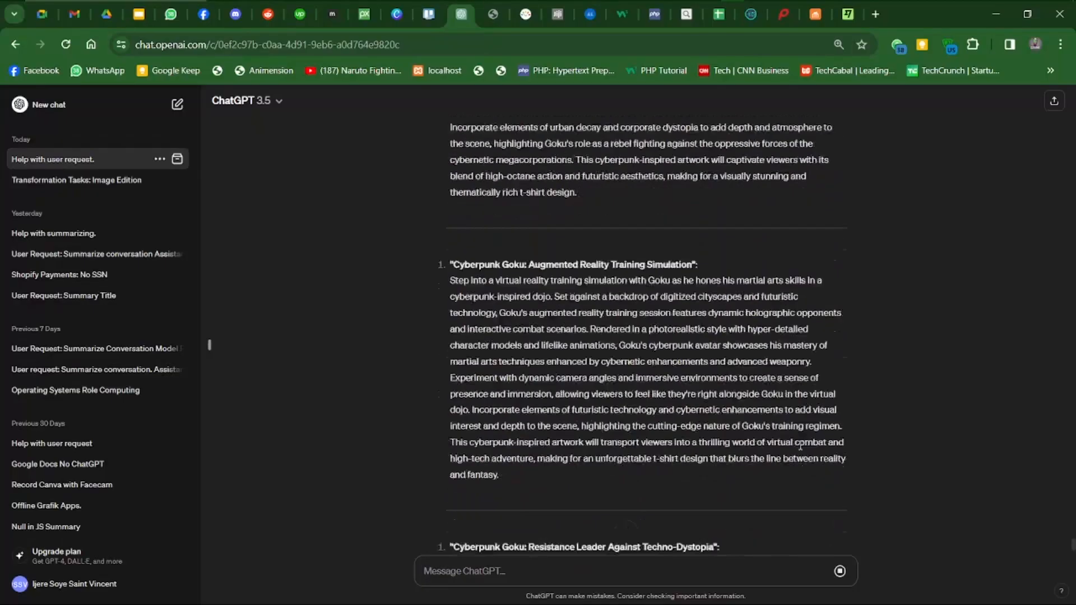
pyautogui.scroll(4, 798, 444)
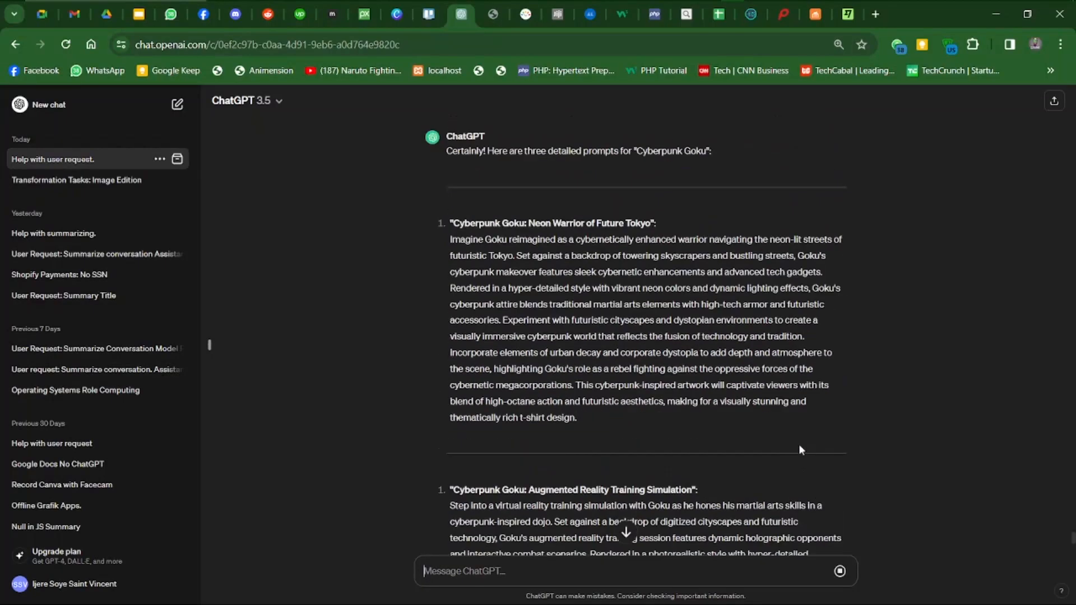
pyautogui.moveTo(450, 242); pyautogui.dragTo(588, 433)
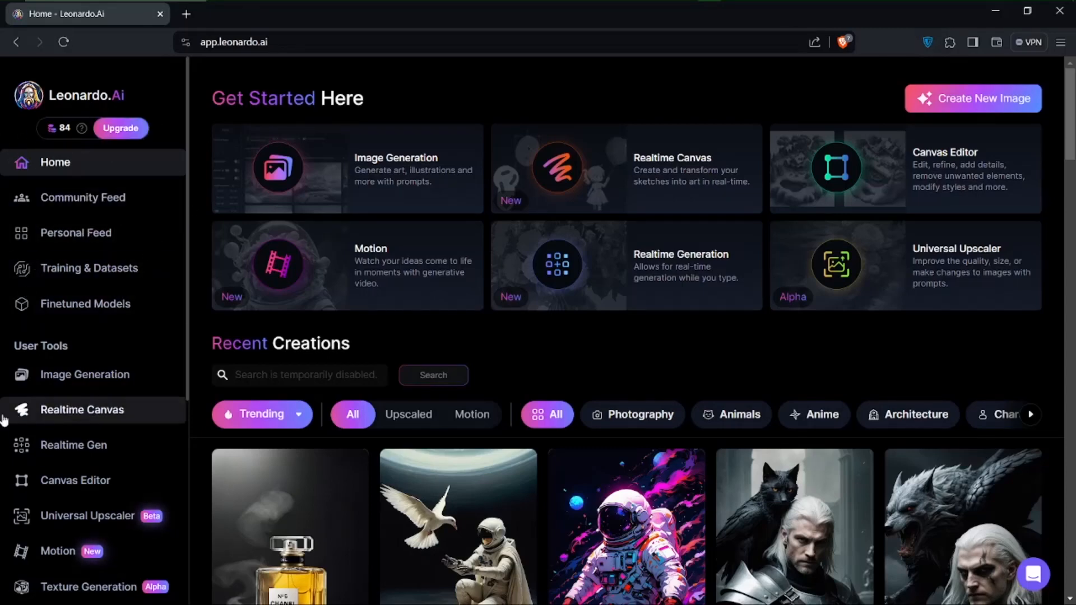
# - Open Leonardo.Ai's Image Generation page and look through the lion and cosmic artwork in the generation history
pyautogui.moveTo(81, 131)
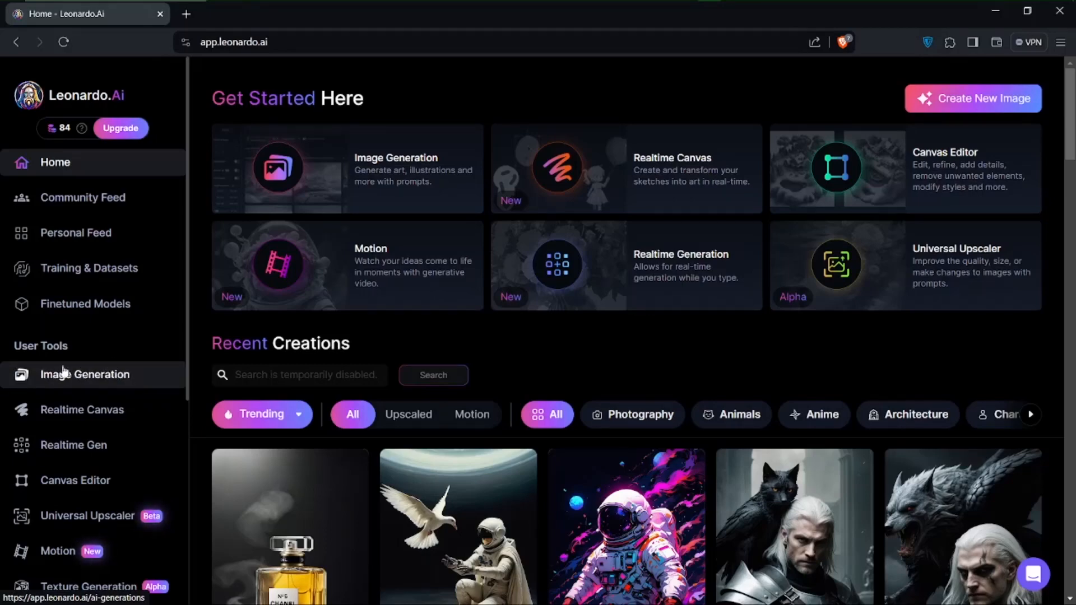
pyautogui.click(107, 379)
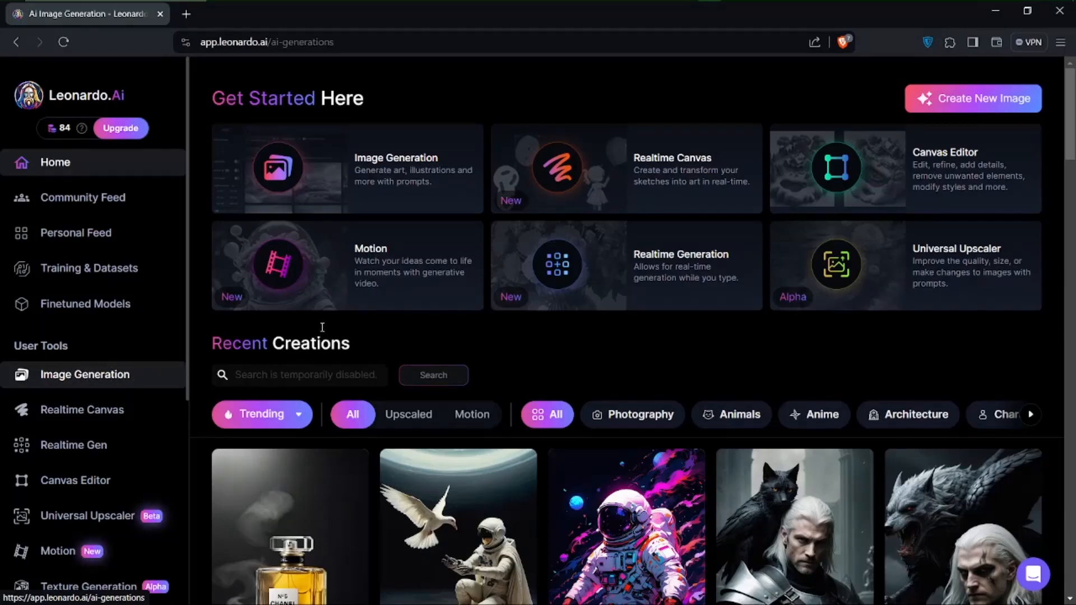
pyautogui.scroll(-3, 535, 389)
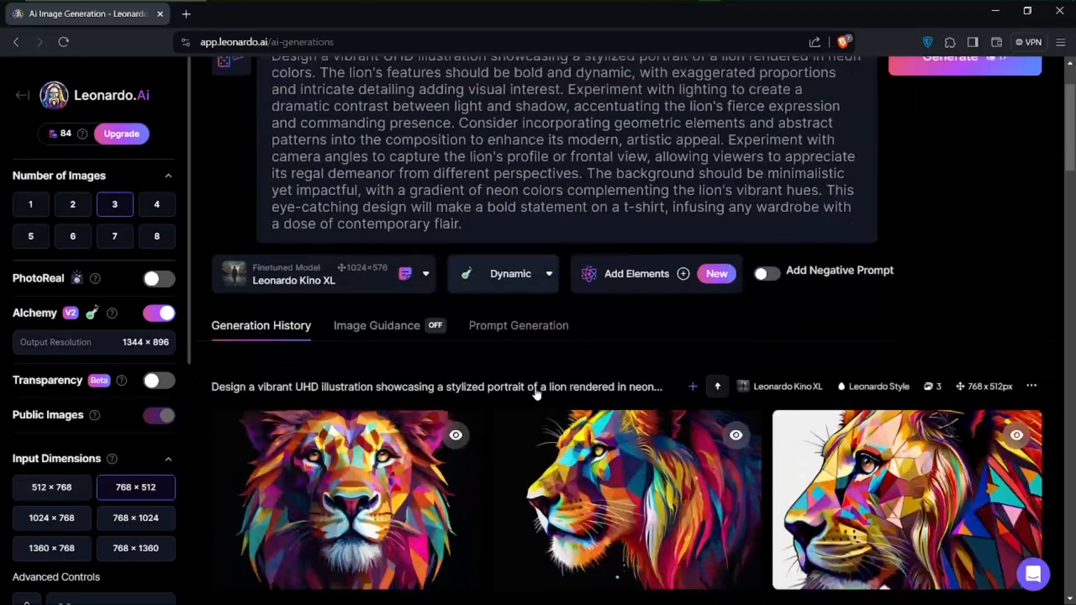
pyautogui.scroll(-1, 535, 387)
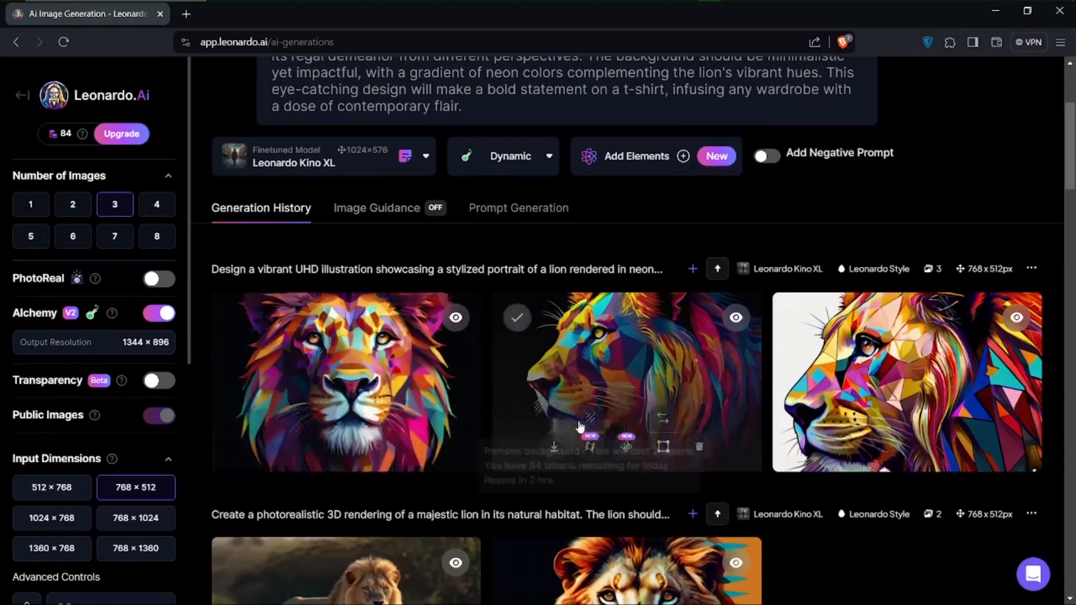
pyautogui.scroll(-2, 577, 419)
pyautogui.scroll(-2, 579, 423)
pyautogui.scroll(2, 616, 426)
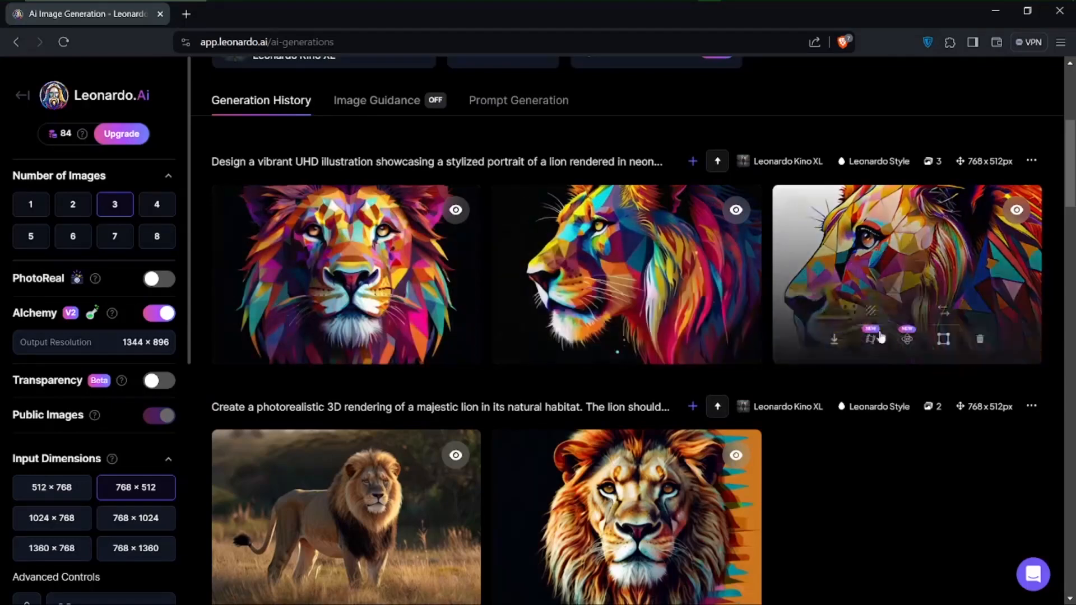
pyautogui.scroll(-3, 853, 385)
pyautogui.scroll(-15, 851, 381)
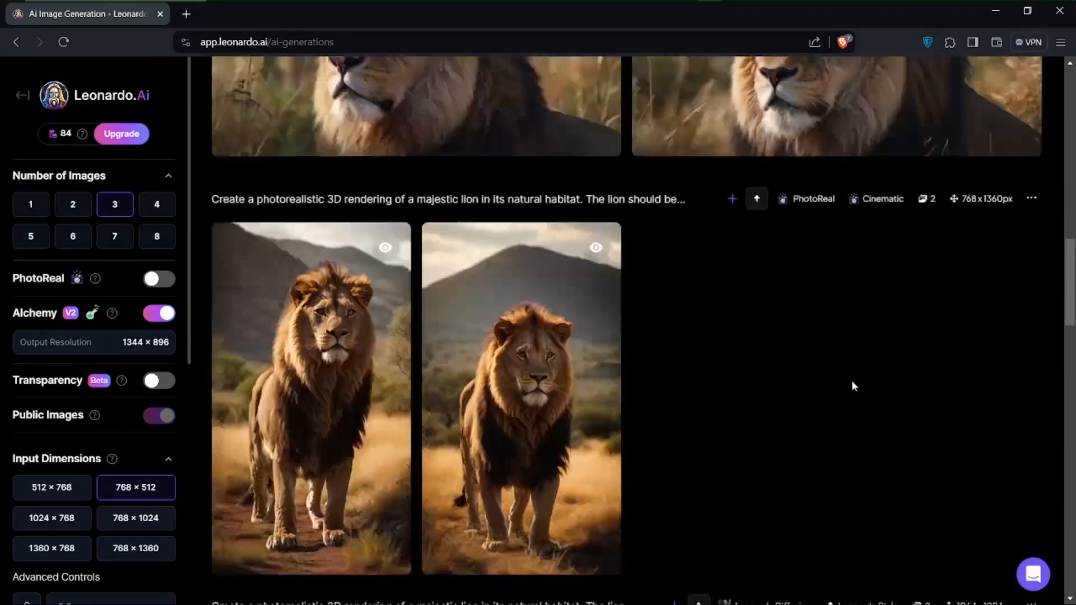
pyautogui.scroll(-2, 851, 381)
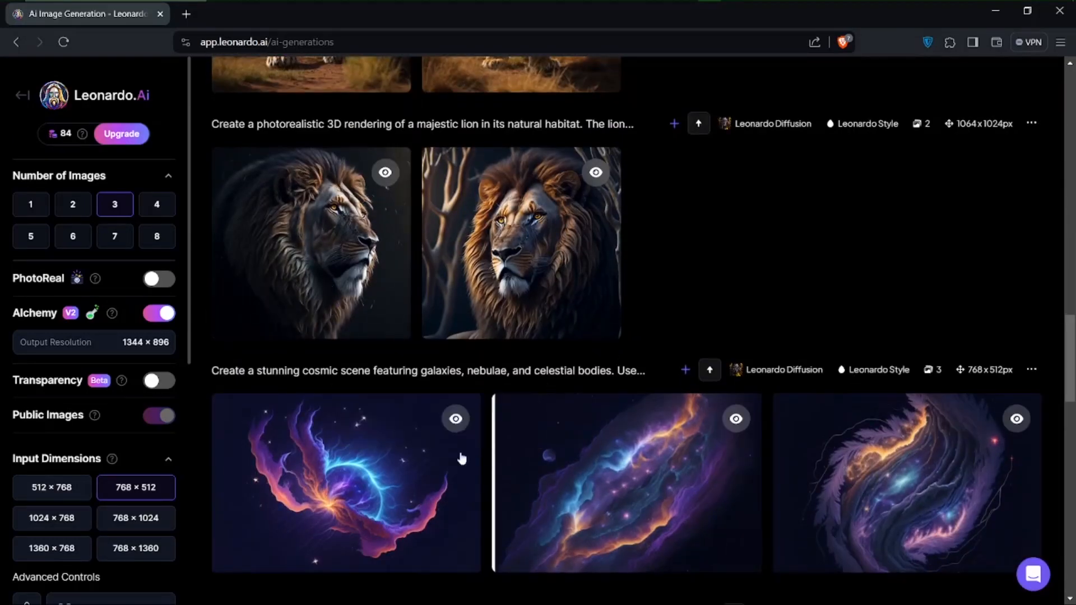
pyautogui.scroll(-8, 703, 483)
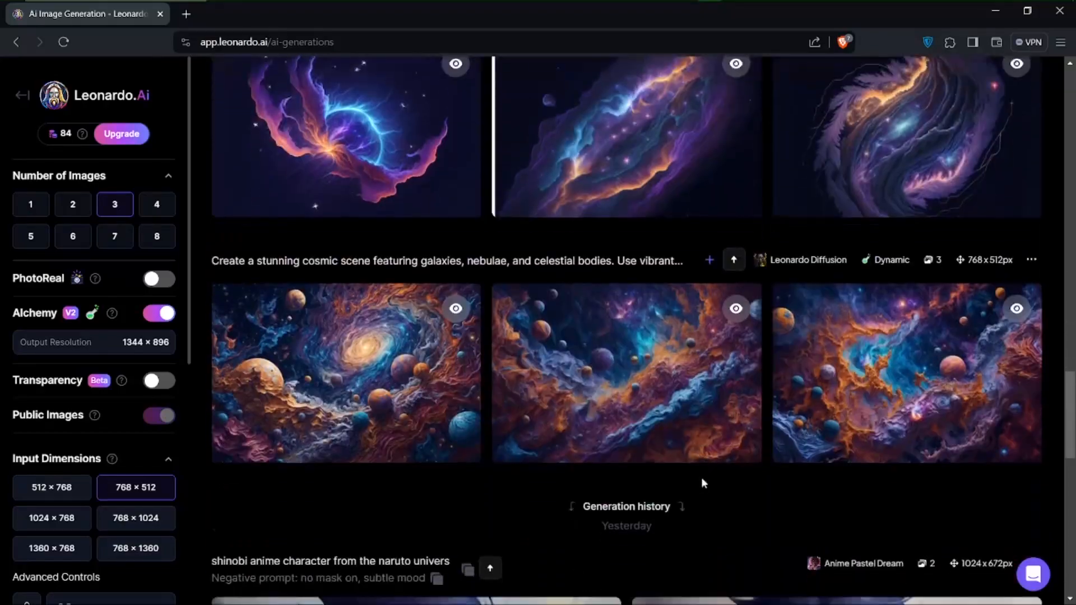
pyautogui.scroll(20, 703, 483)
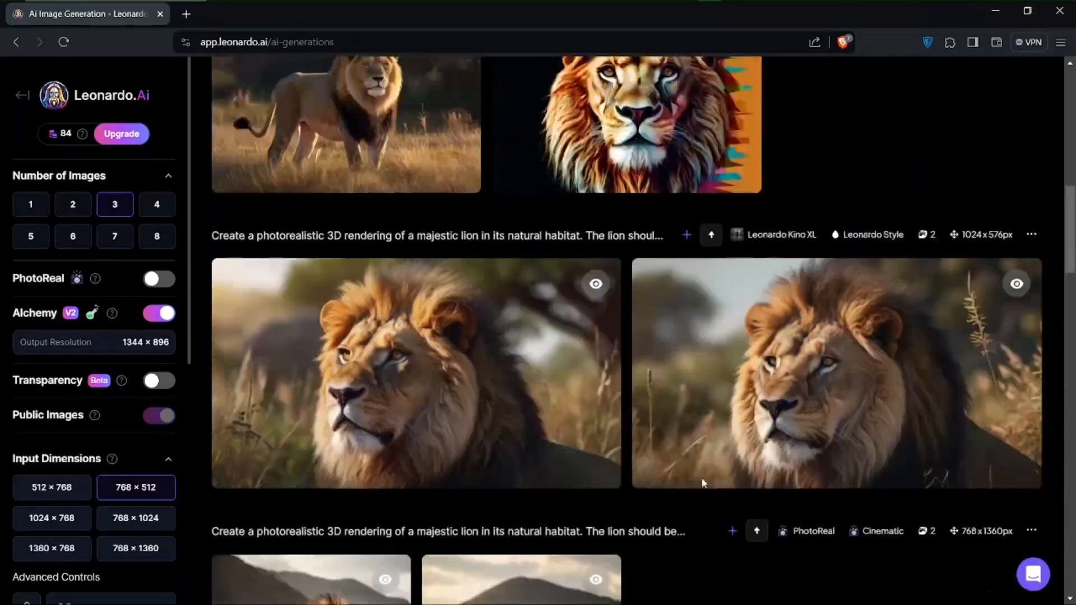
pyautogui.scroll(4, 703, 483)
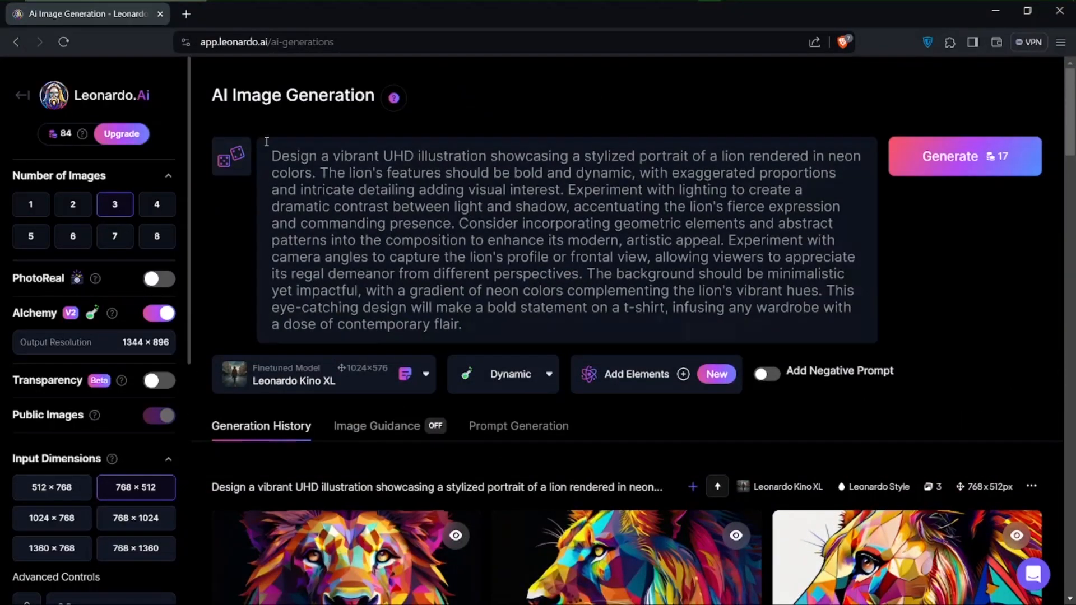
# - Examine the full neon lion portrait prompt in the prompt box and compare it with the images generated from it
pyautogui.moveTo(268, 153)
pyautogui.mouseDown()
pyautogui.moveTo(487, 325)
pyautogui.moveTo(298, 135)
pyautogui.moveTo(268, 137)
pyautogui.mouseUp()
pyautogui.click(481, 325)
pyautogui.click(350, 194)
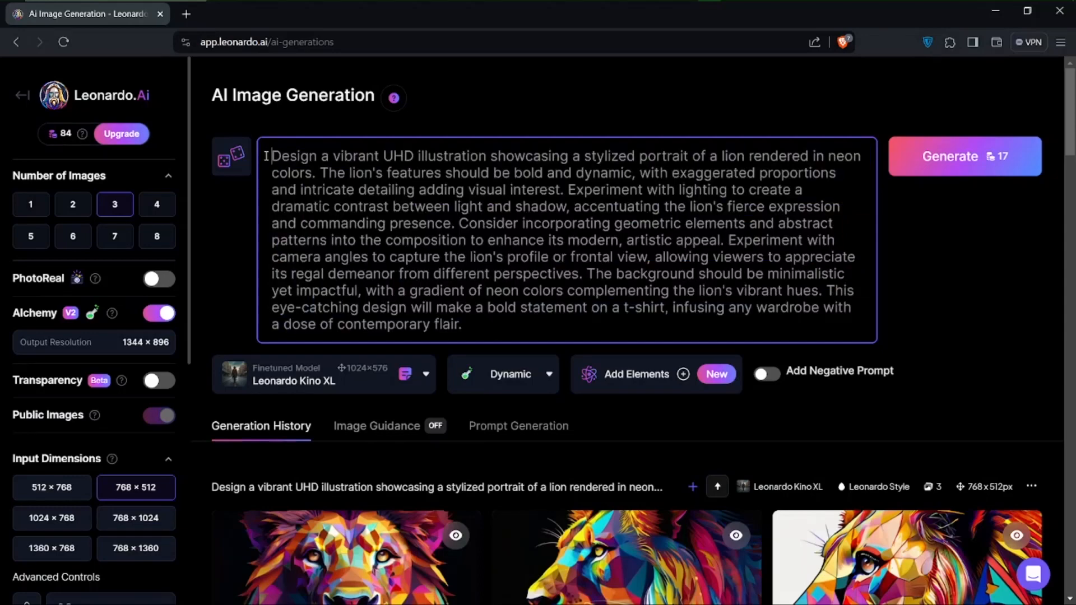
pyautogui.scroll(-4, 466, 349)
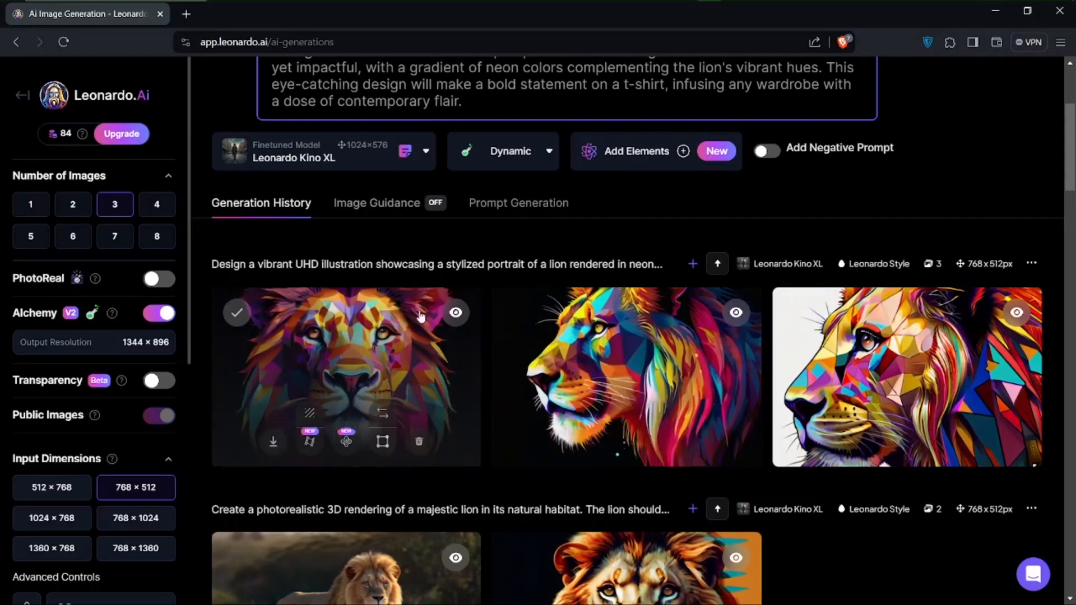
pyautogui.scroll(4, 462, 224)
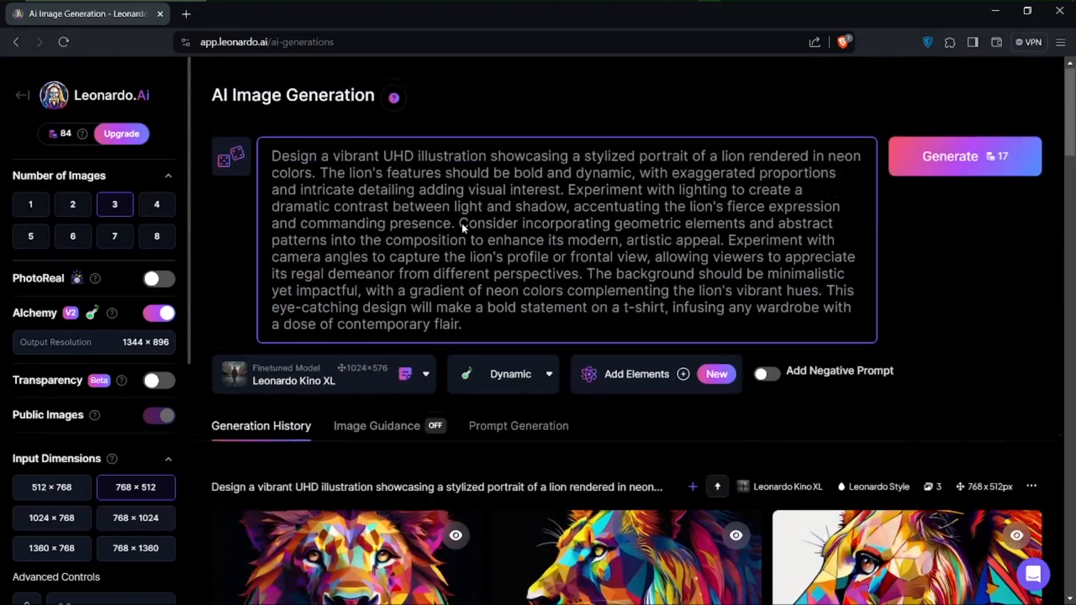
pyautogui.moveTo(262, 152); pyautogui.dragTo(473, 329)
pyautogui.click(473, 329)
pyautogui.click(270, 162)
pyautogui.moveTo(270, 162); pyautogui.dragTo(488, 325)
pyautogui.click(483, 333)
pyautogui.click(280, 160)
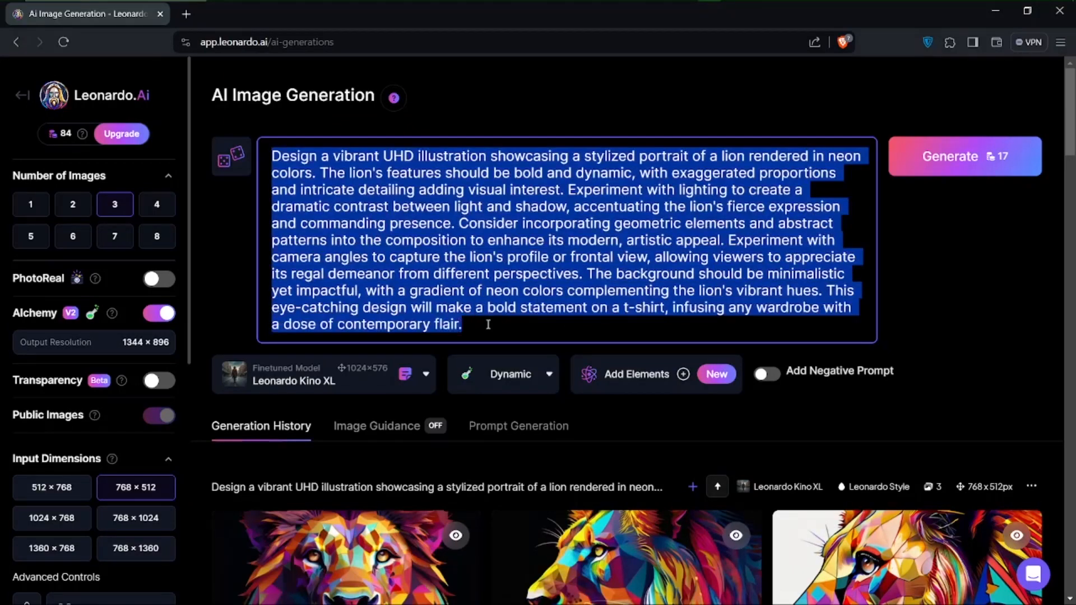
pyautogui.click(488, 324)
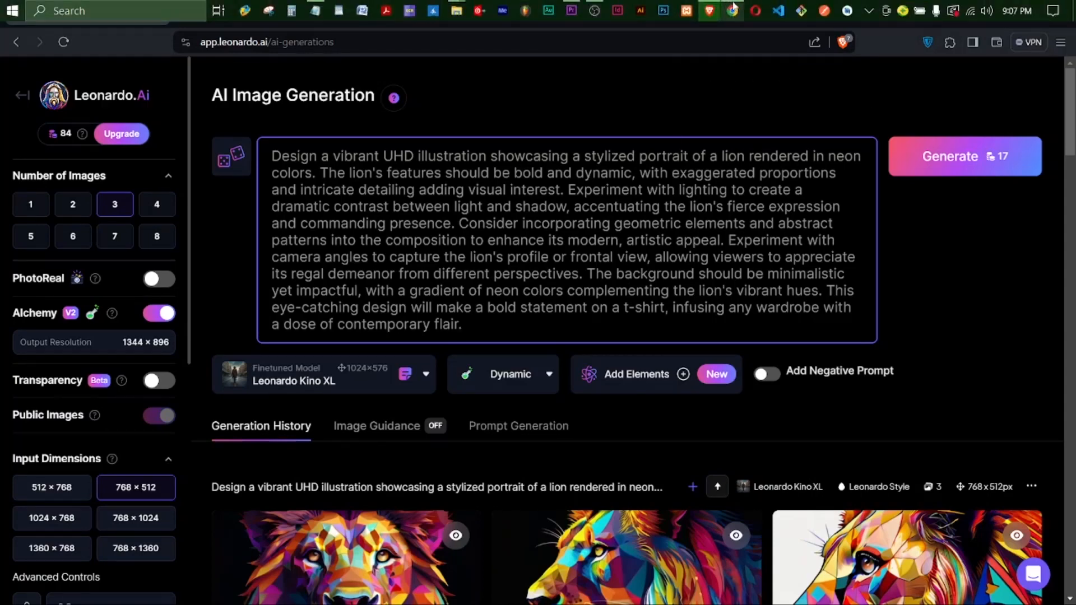
# - Switch to the ChatGPT conversation and examine the prompt-generating instruction sent just before the LION keyword
pyautogui.click(721, 8)
pyautogui.scroll(10, 614, 192)
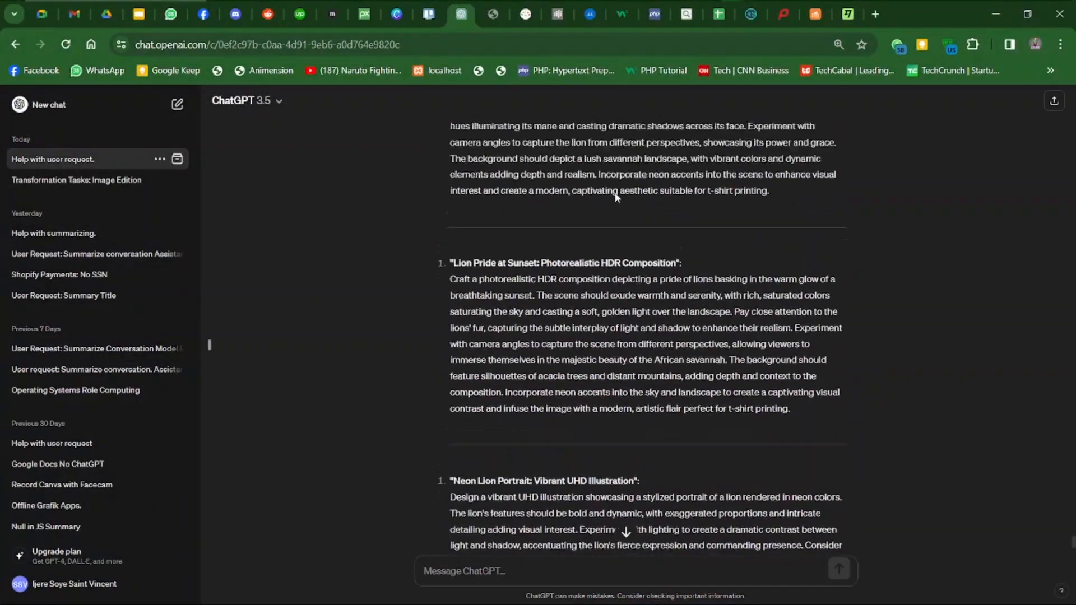
pyautogui.scroll(-3, 615, 193)
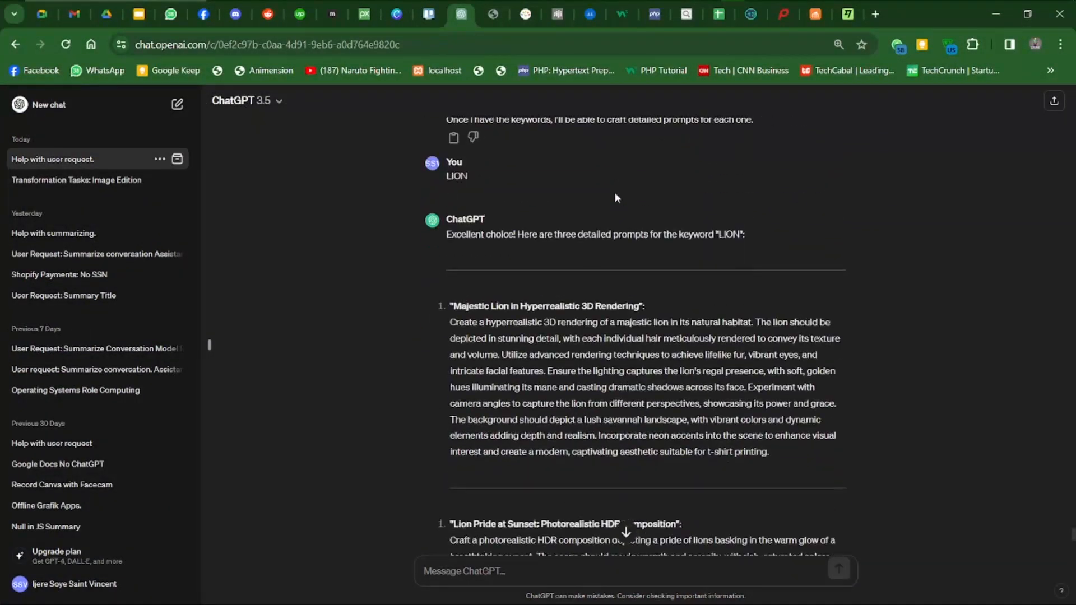
pyautogui.scroll(7, 615, 194)
pyautogui.scroll(1, 615, 193)
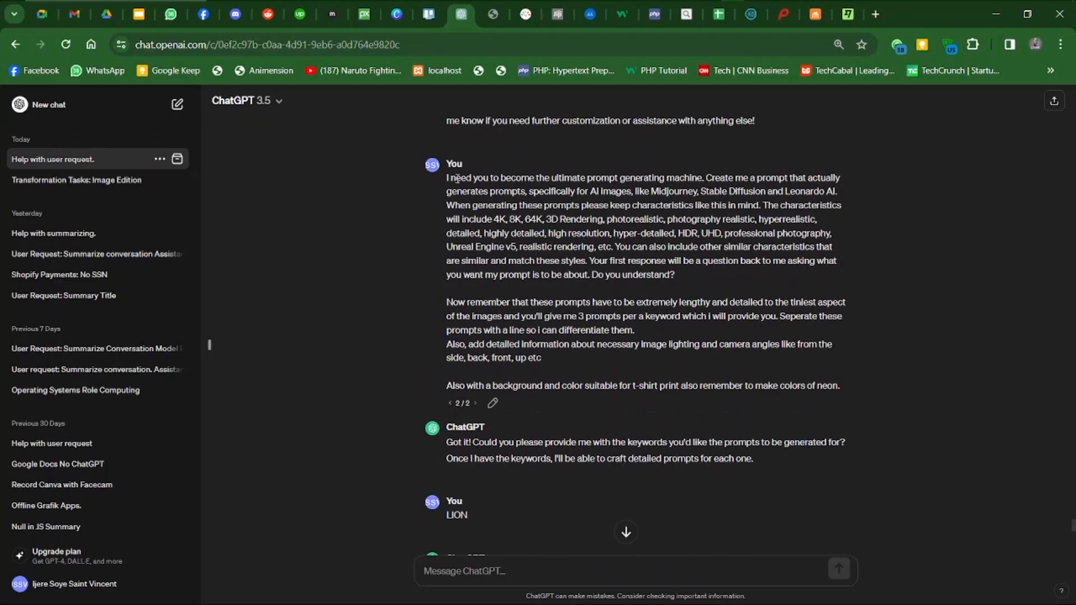
pyautogui.moveTo(446, 184); pyautogui.dragTo(861, 405)
pyautogui.click(843, 388)
pyautogui.moveTo(443, 177); pyautogui.dragTo(835, 384)
pyautogui.click(522, 249)
# - Read the original, shorter prompt-generating instruction earlier in the conversation at 150% page zoom
pyautogui.hotkey('ctrl', '+')
pyautogui.hotkey('ctrl', '+')
pyautogui.hotkey('ctrl', '+')
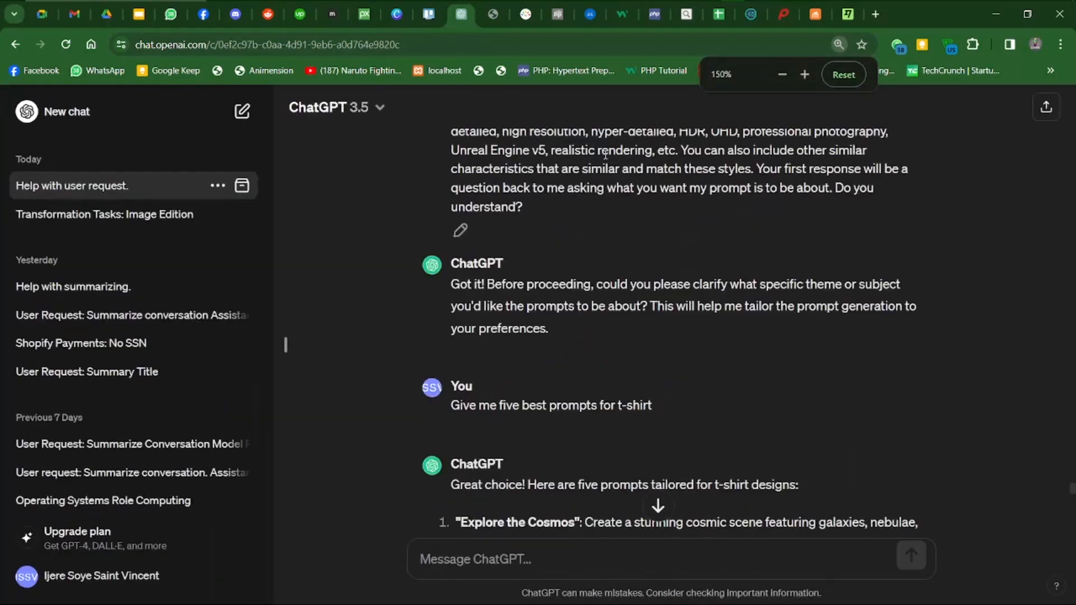
pyautogui.scroll(3, 690, 307)
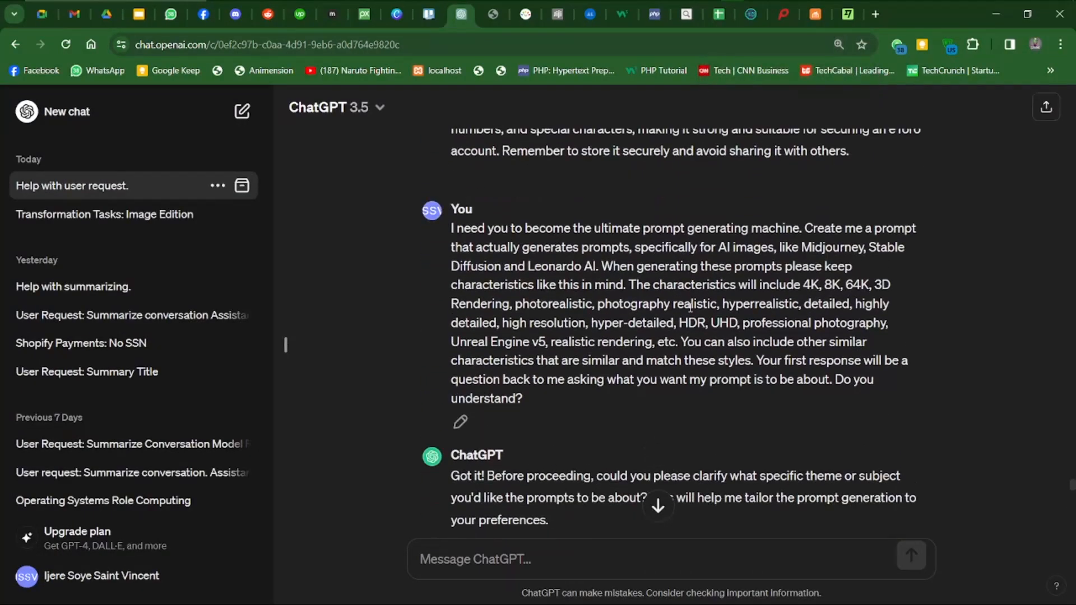
pyautogui.scroll(-3, 690, 307)
pyautogui.scroll(2, 690, 306)
pyautogui.scroll(-5, 709, 356)
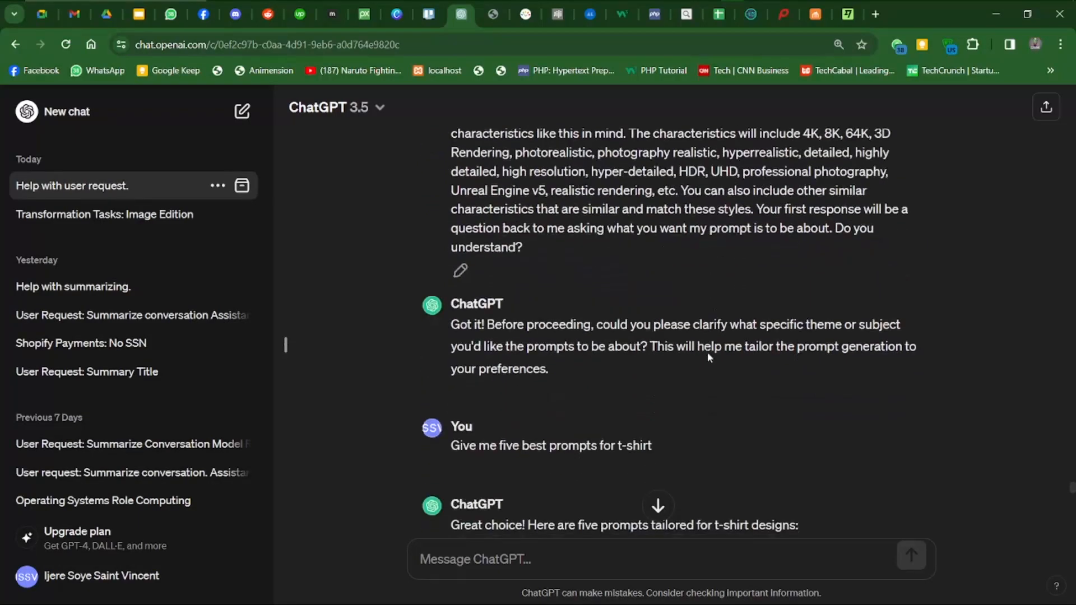
pyautogui.scroll(6, 708, 357)
pyautogui.scroll(2, 708, 357)
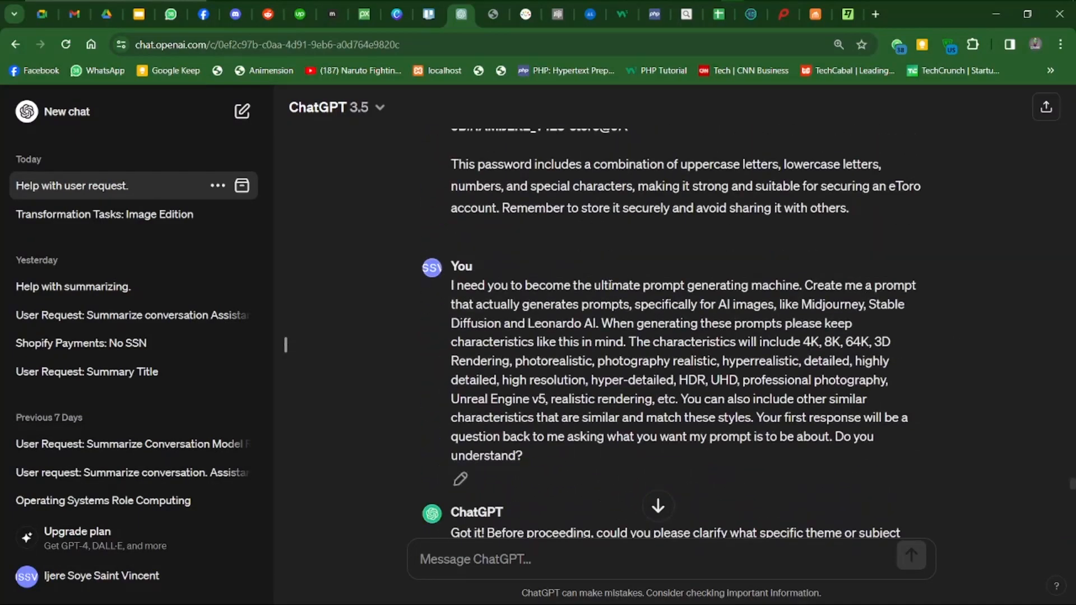
pyautogui.scroll(-1, 674, 358)
pyautogui.scroll(-1, 616, 403)
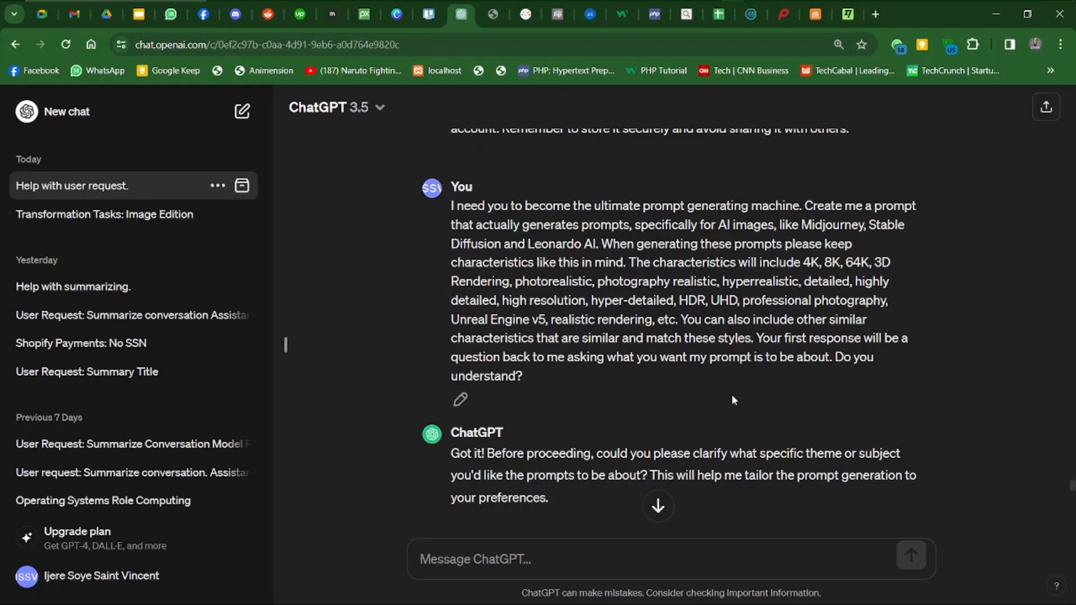
pyautogui.moveTo(451, 206); pyautogui.dragTo(567, 371)
pyautogui.click(612, 397)
# - Look through the five t-shirt design prompts and the Neon Lion Portrait prompt in ChatGPT's replies
pyautogui.scroll(-7, 674, 405)
pyautogui.scroll(-1, 676, 413)
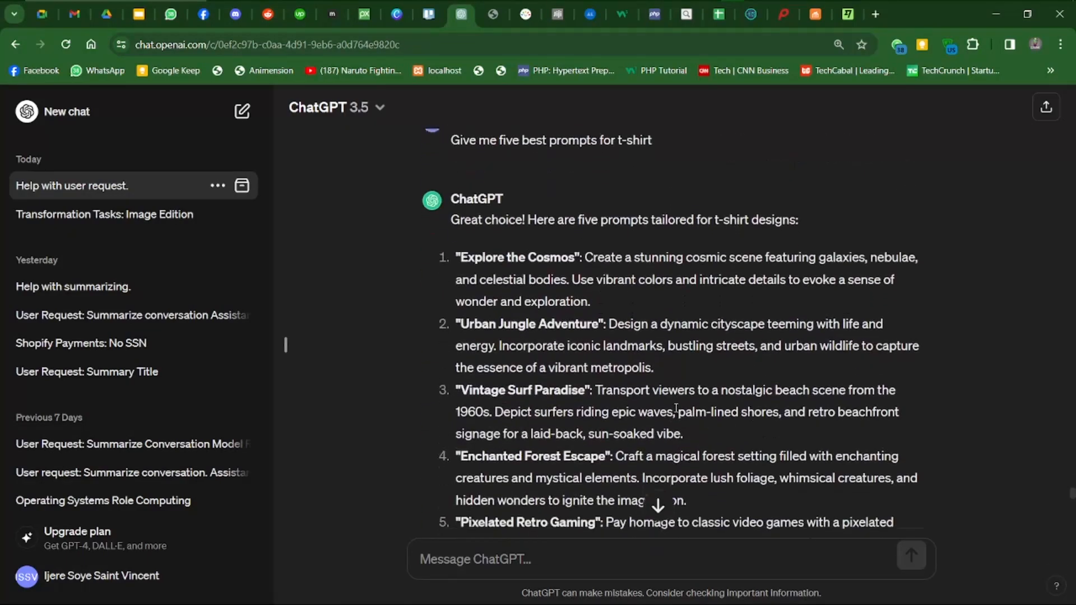
pyautogui.scroll(1, 676, 413)
pyautogui.scroll(-1, 676, 413)
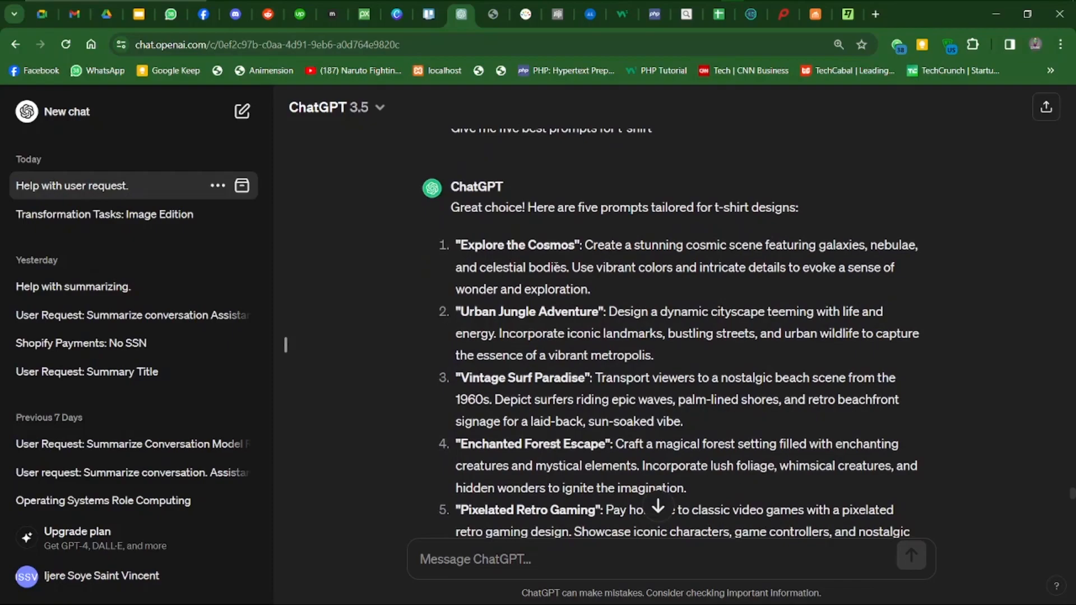
pyautogui.scroll(-2, 631, 391)
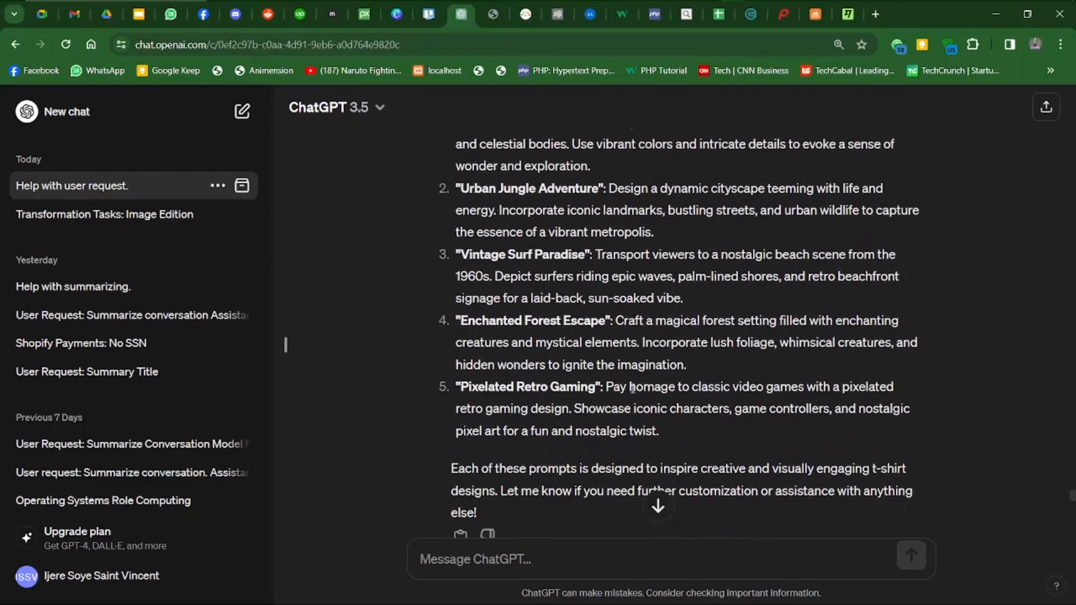
pyautogui.scroll(6, 631, 391)
pyautogui.scroll(-6, 632, 391)
pyautogui.scroll(-15, 632, 391)
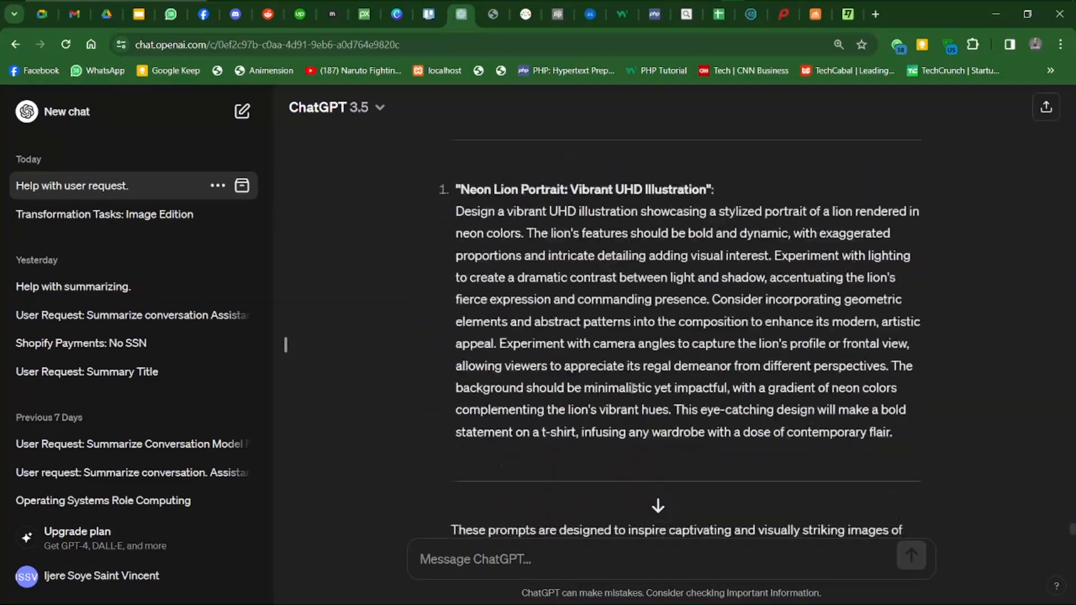
# - Examine the extended instruction requesting three detailed neon t-shirt prompts per keyword, and the LION message that follows it
pyautogui.scroll(8, 632, 391)
pyautogui.scroll(8, 632, 391)
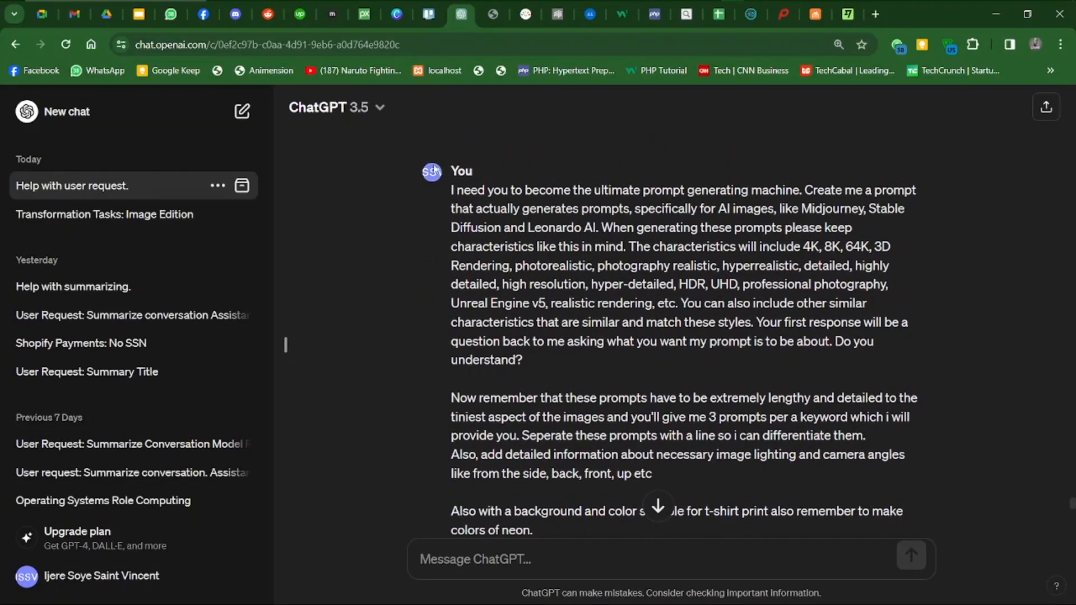
pyautogui.moveTo(447, 191); pyautogui.dragTo(419, 152)
pyautogui.scroll(-1, 692, 475)
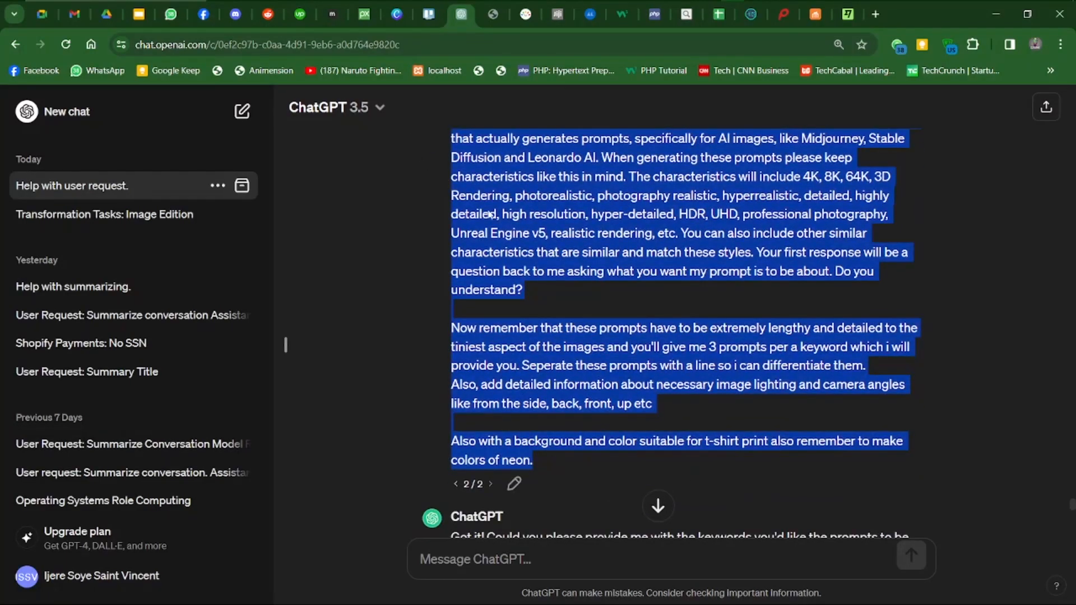
pyautogui.click(531, 247)
pyautogui.scroll(-3, 580, 342)
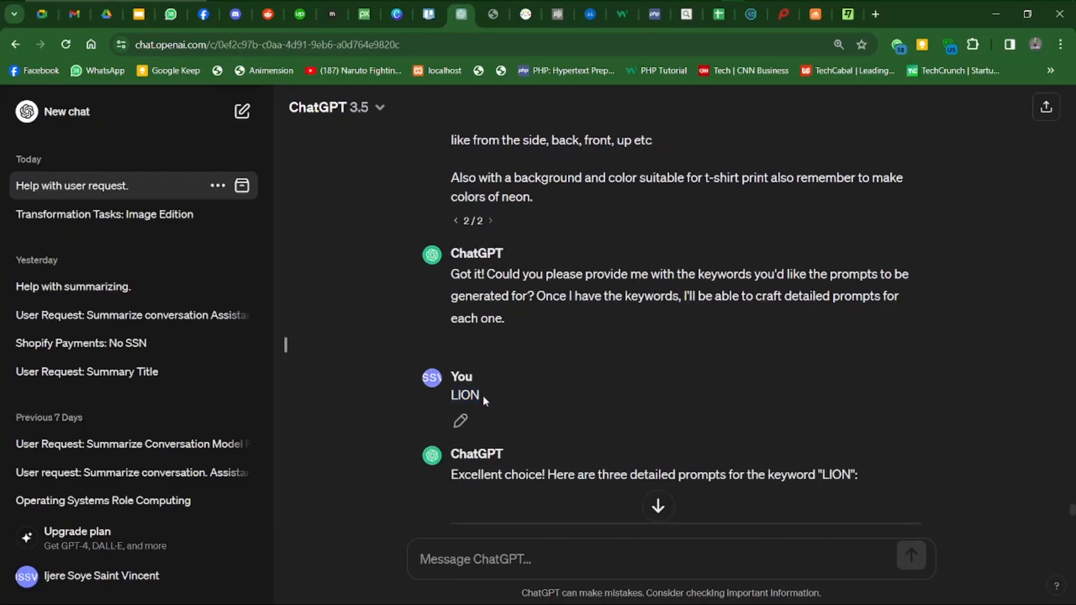
pyautogui.scroll(7, 560, 343)
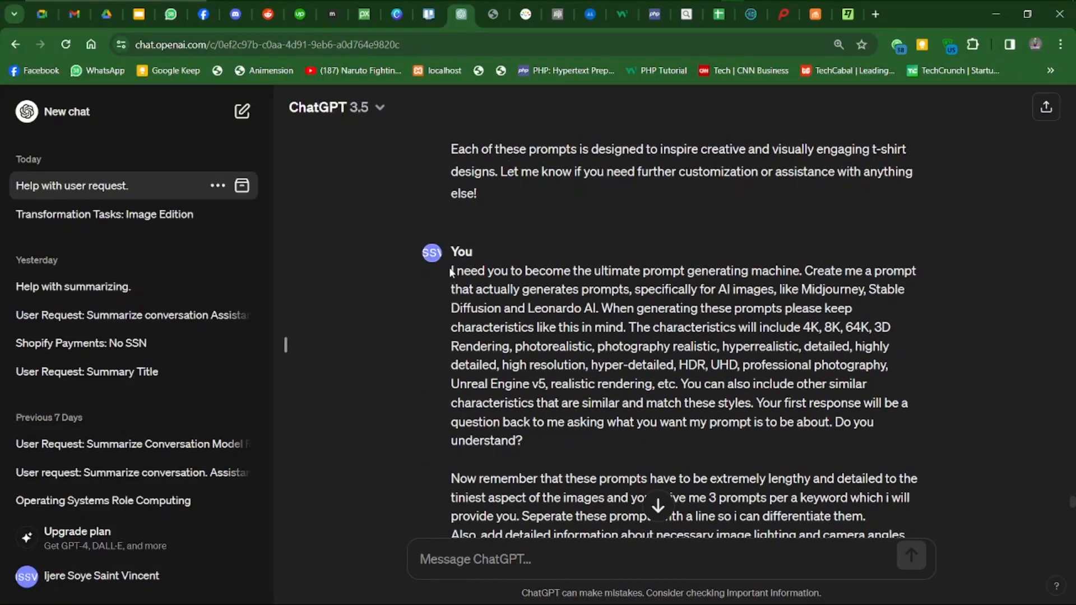
# - Highlight and examine the full extended prompt-generating instruction, from the ultimate prompt generating machine request to the neon colors line
pyautogui.moveTo(451, 271); pyautogui.dragTo(602, 308)
pyautogui.click(673, 341)
pyautogui.scroll(-1, 690, 387)
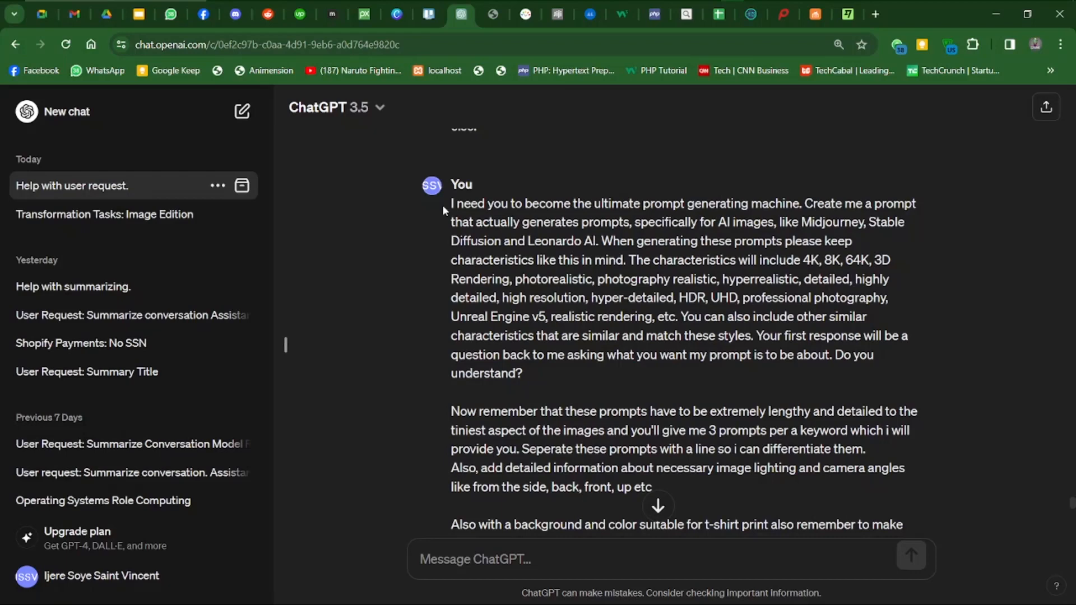
pyautogui.scroll(-1, 477, 203)
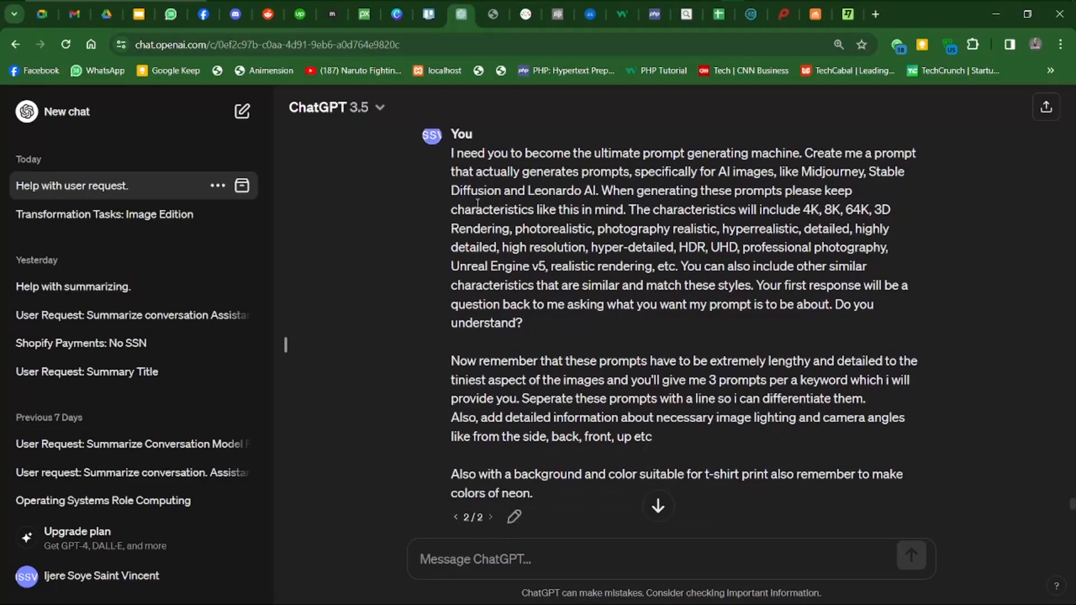
pyautogui.moveTo(451, 153); pyautogui.dragTo(914, 473)
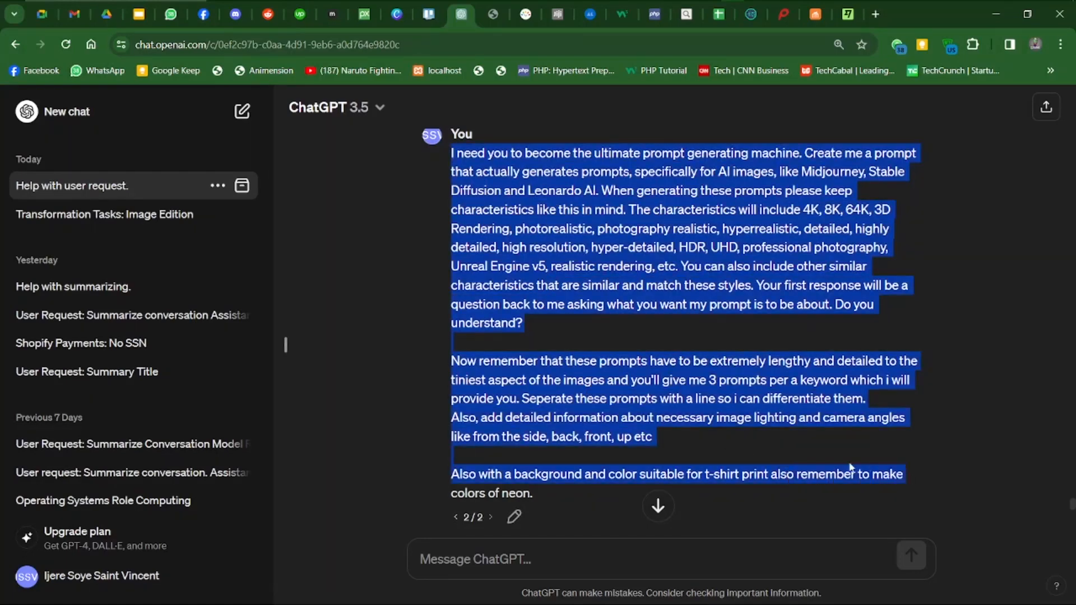
pyautogui.click(741, 436)
pyautogui.scroll(-1, 553, 450)
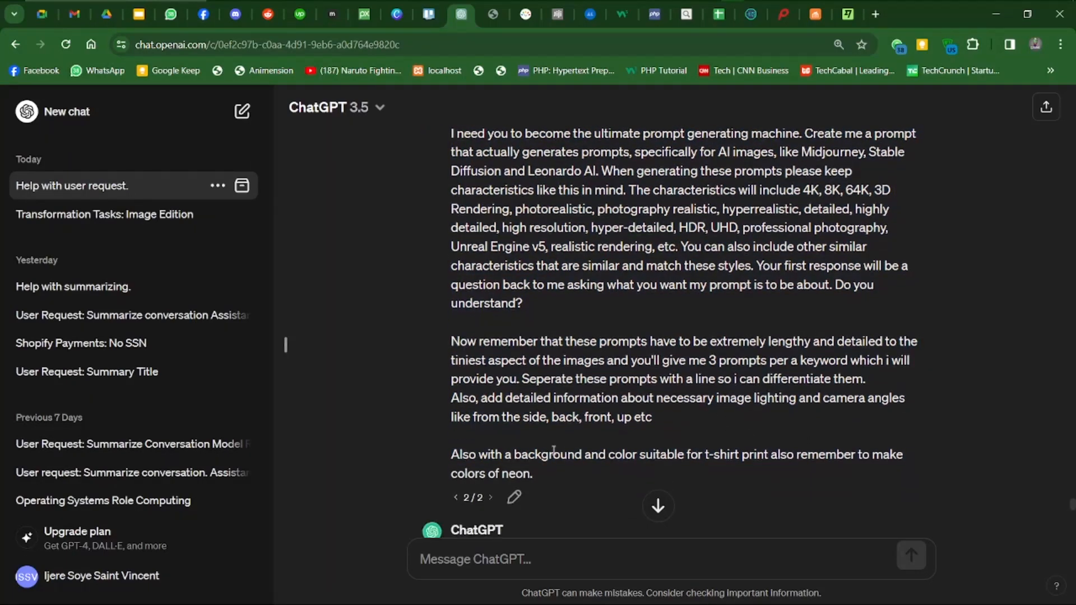
pyautogui.scroll(2, 459, 417)
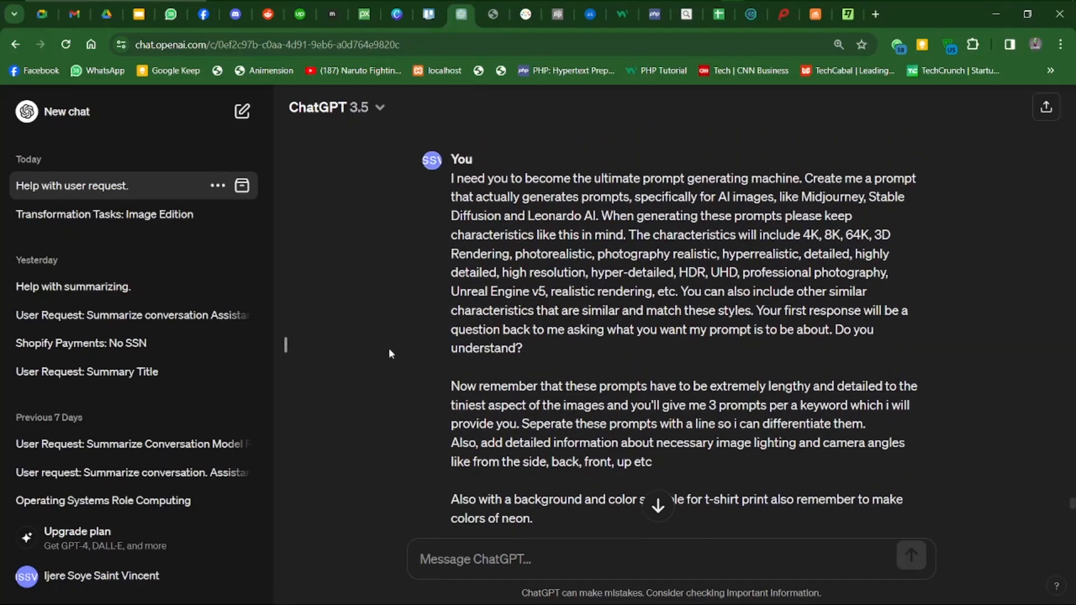
pyautogui.moveTo(452, 180); pyautogui.dragTo(567, 516)
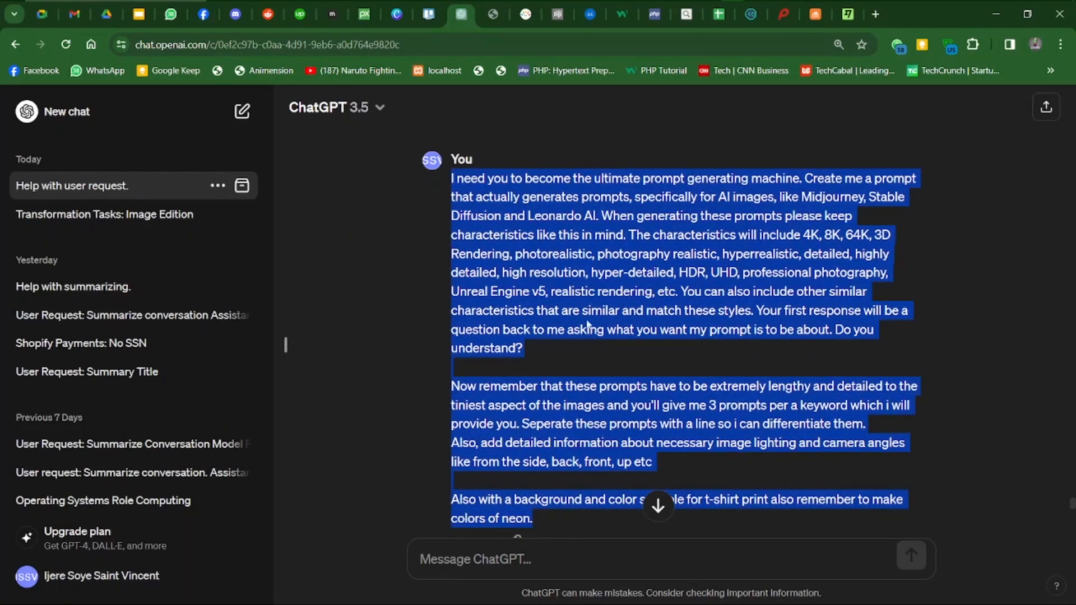
pyautogui.click(588, 325)
# - Look back through the earlier trading script revision request and ChatGPT's script replies in the same conversation
pyautogui.scroll(12, 575, 284)
pyautogui.scroll(4, 574, 284)
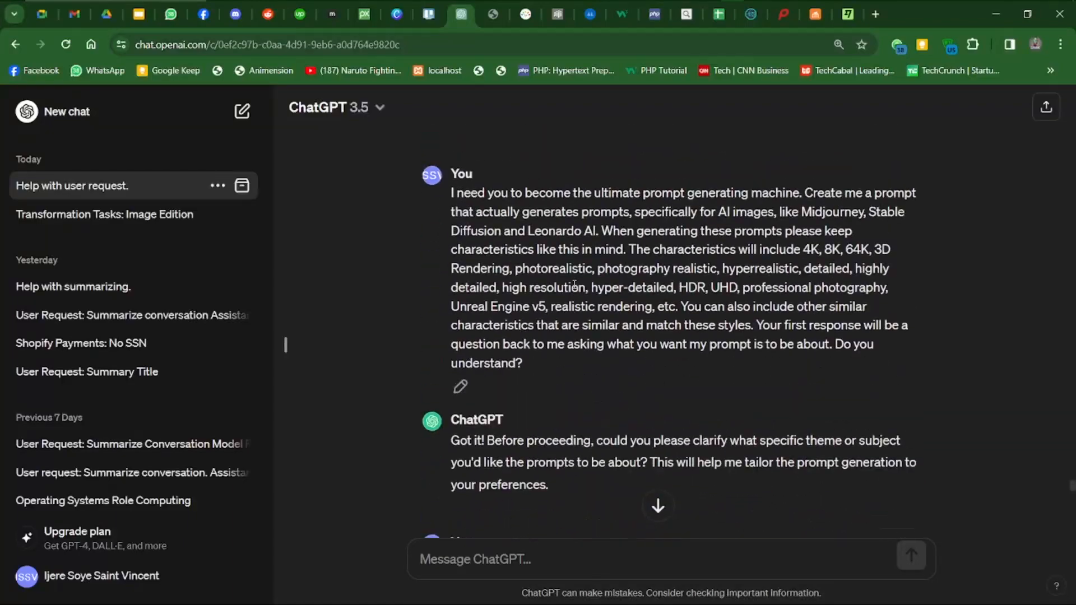
pyautogui.scroll(-20, 455, 209)
pyautogui.scroll(11, 454, 212)
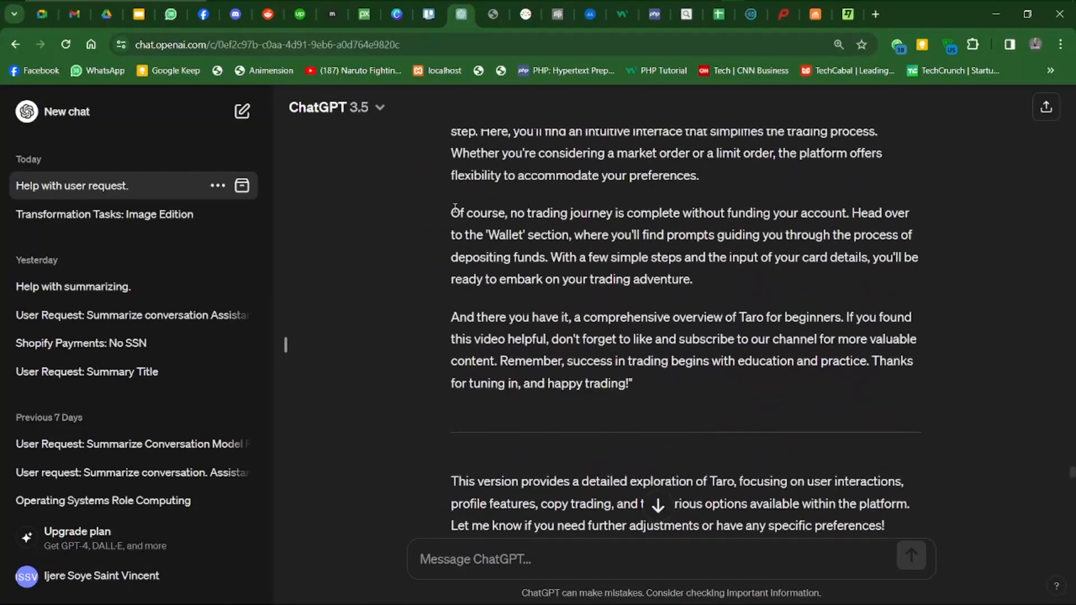
pyautogui.scroll(15, 455, 211)
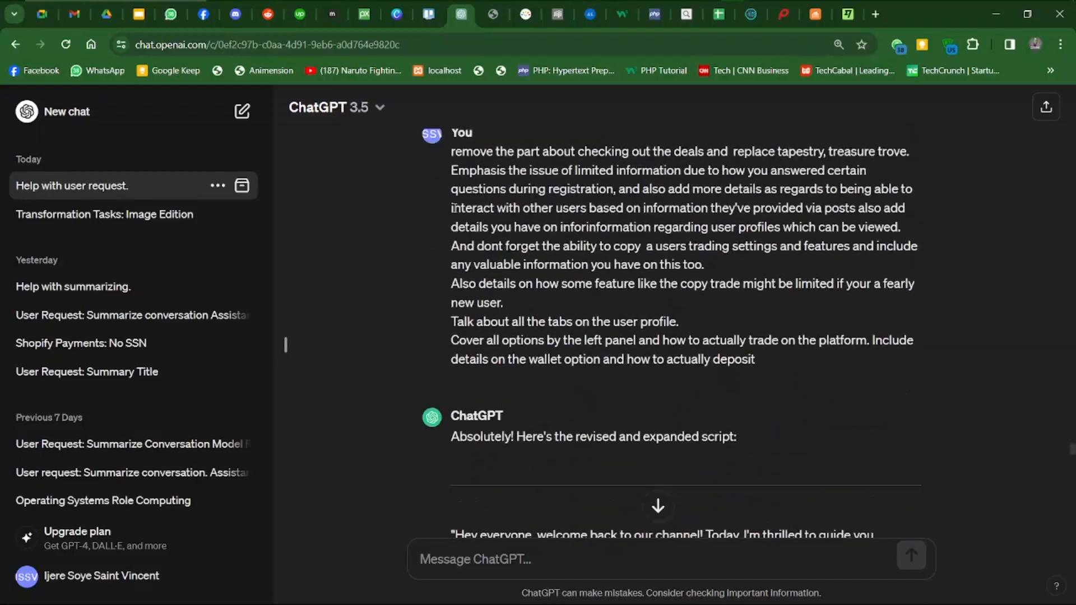
pyautogui.moveTo(452, 262); pyautogui.dragTo(812, 446)
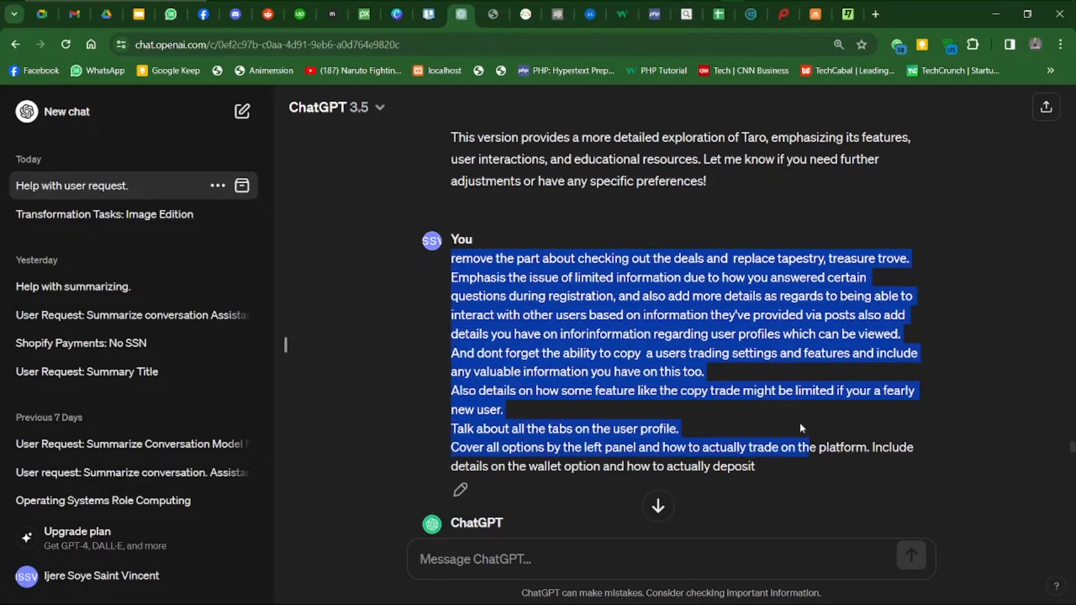
pyautogui.click(799, 422)
pyautogui.scroll(-7, 723, 392)
pyautogui.scroll(-15, 722, 393)
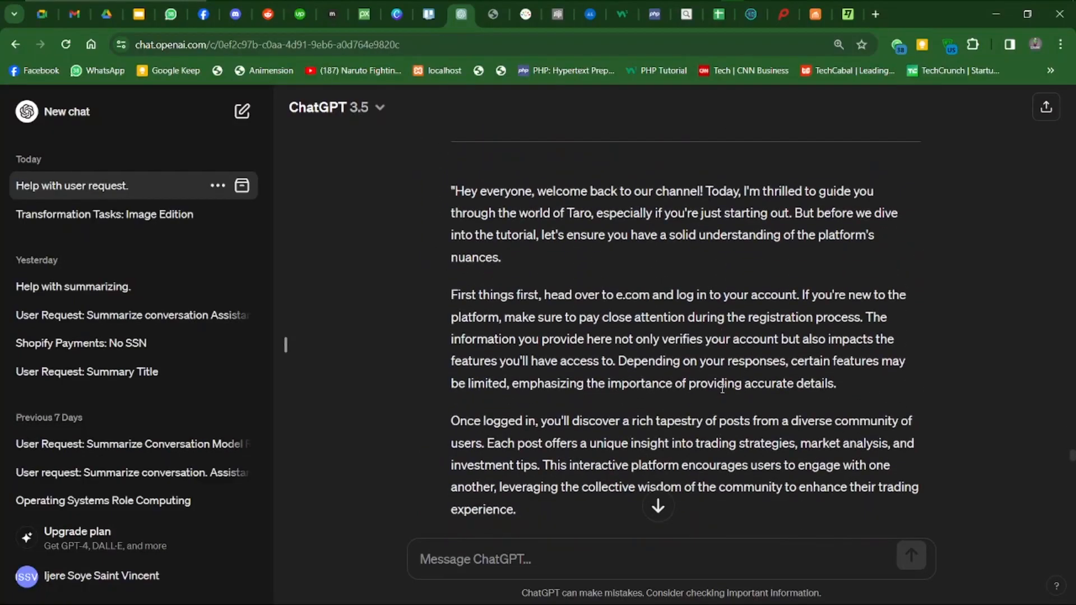
pyautogui.scroll(-6, 721, 390)
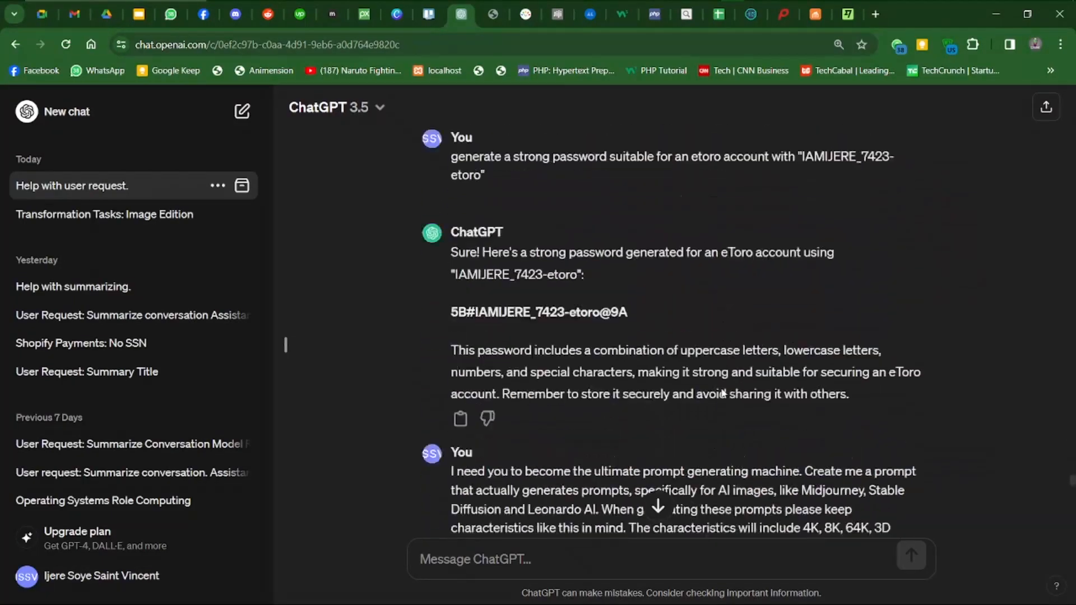
# - Compare the original instruction and its five t-shirt prompts with the extended instruction asking for three prompts per keyword
pyautogui.scroll(-2, 727, 428)
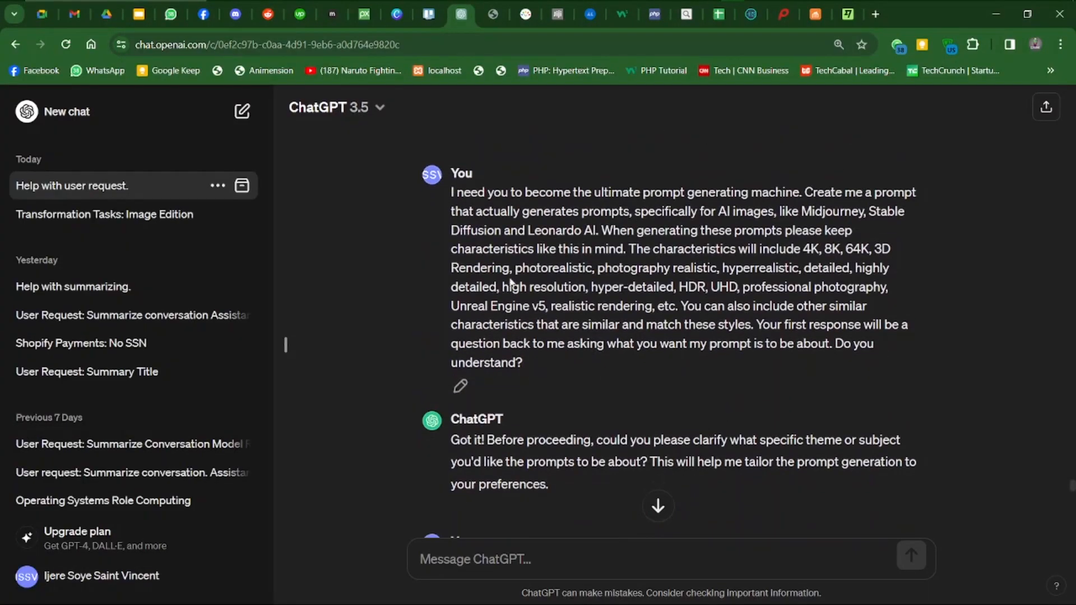
pyautogui.moveTo(497, 250); pyautogui.dragTo(595, 307)
pyautogui.click(712, 512)
pyautogui.scroll(-15, 711, 511)
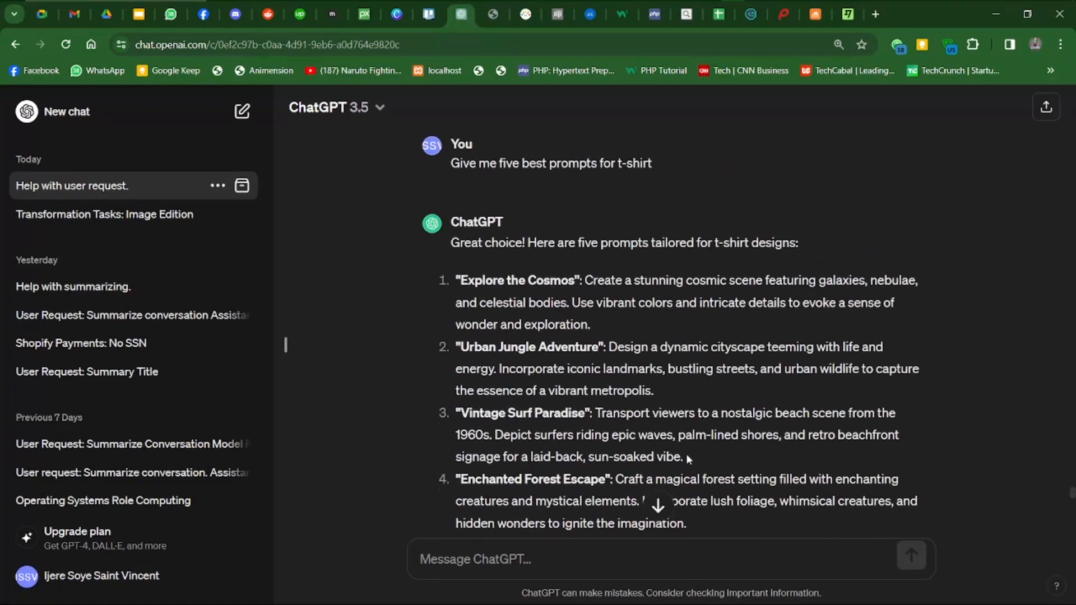
pyautogui.scroll(3, 688, 455)
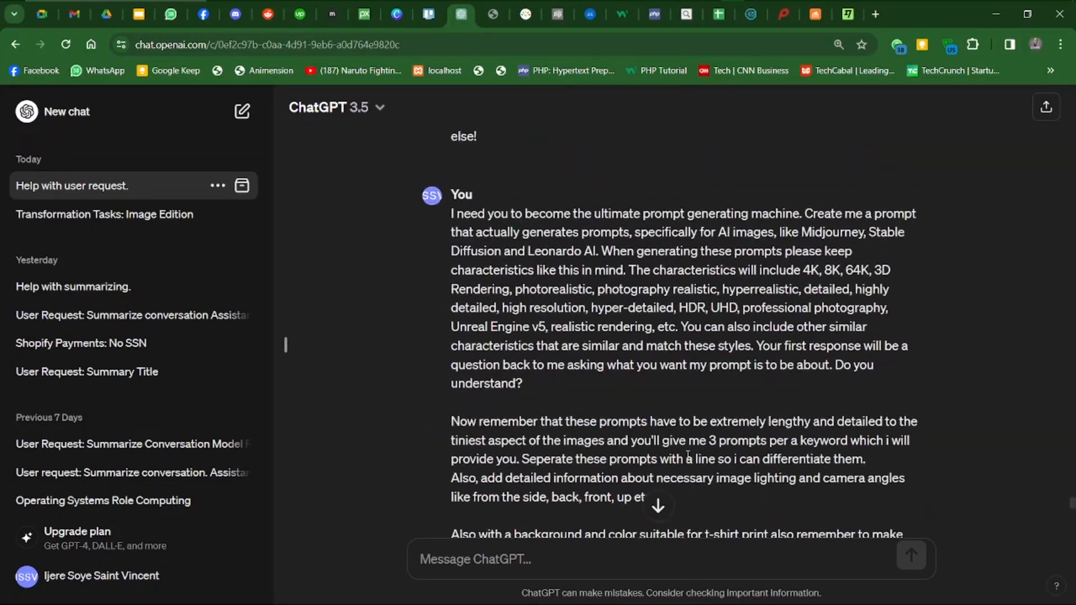
# - Read the three detailed LION prompts in ChatGPT's reply, reducing the page zoom to 110%
pyautogui.scroll(-15, 635, 364)
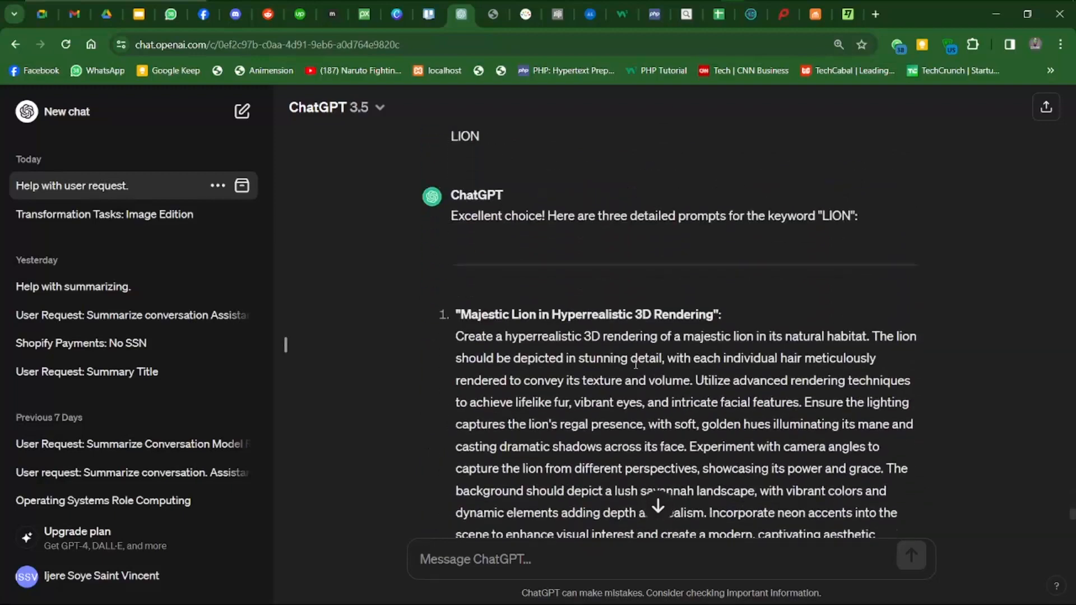
pyautogui.scroll(2, 634, 366)
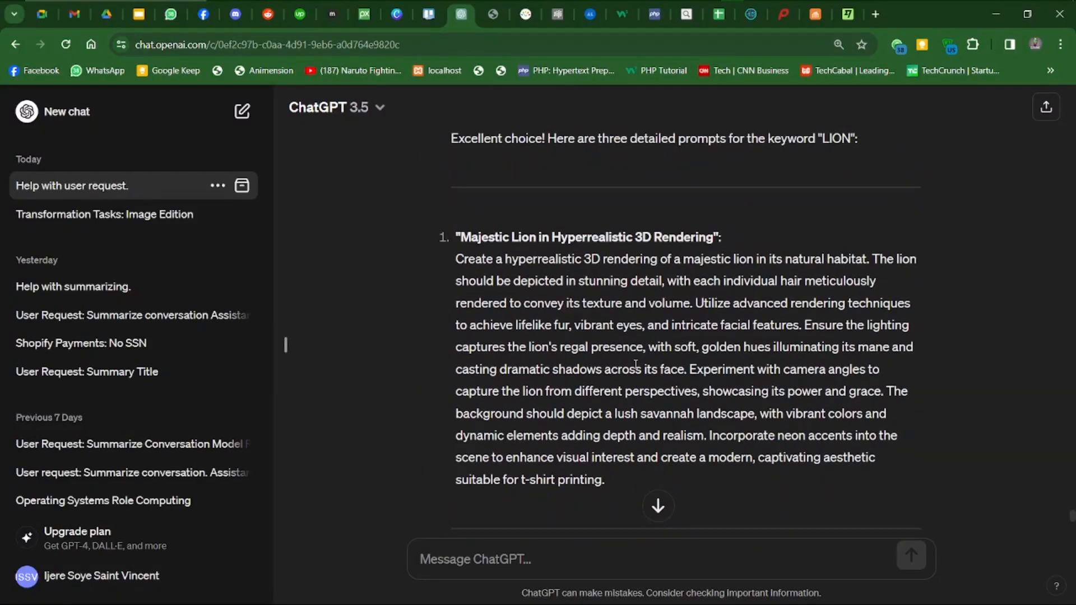
pyautogui.hotkey('ctrl', '-')
pyautogui.scroll(-10, 706, 447)
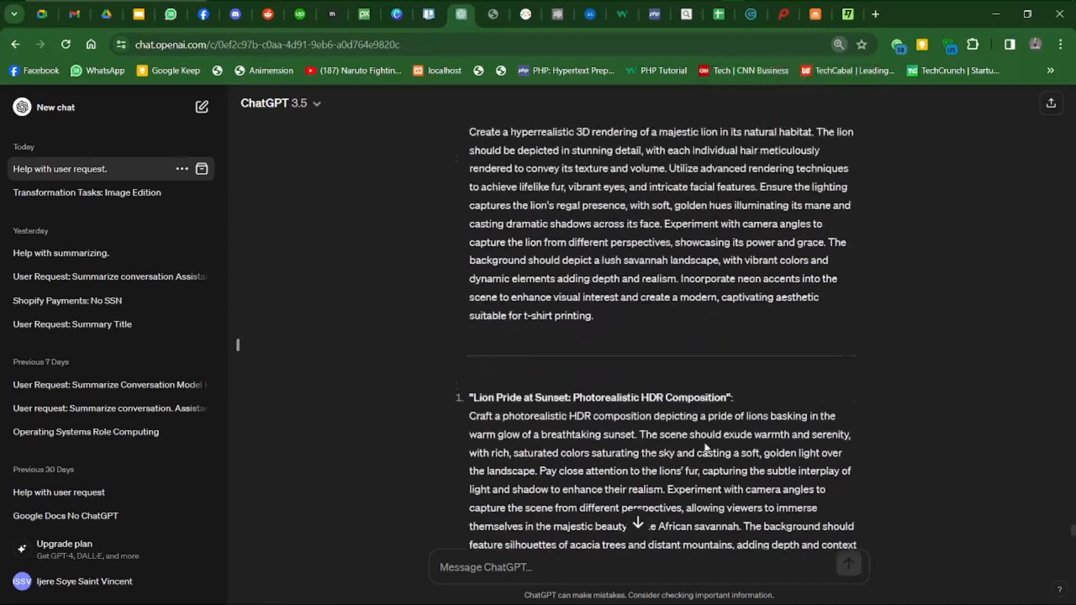
pyautogui.scroll(4, 668, 365)
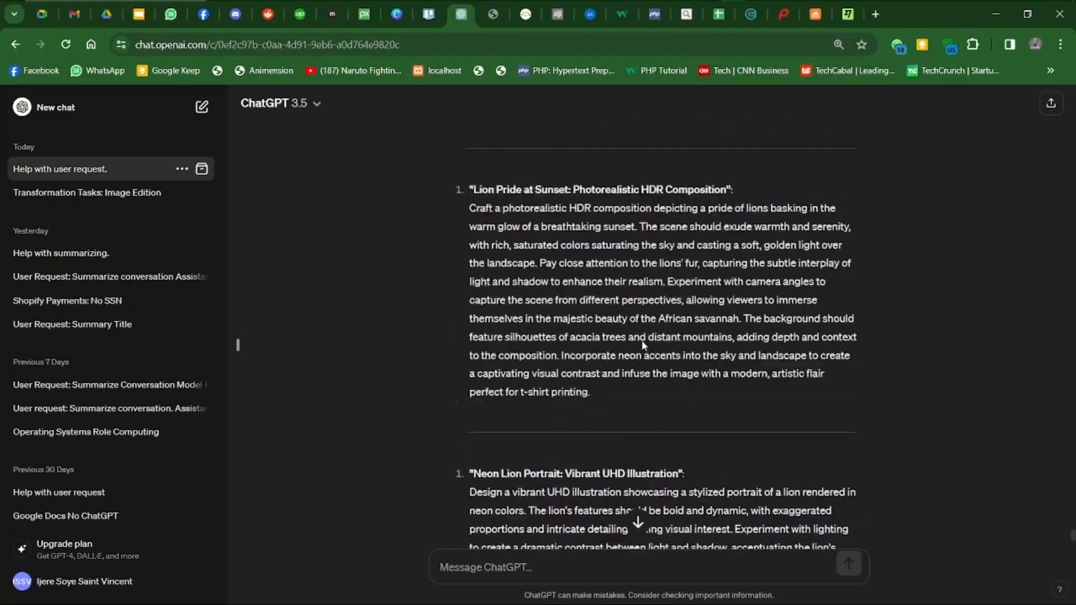
pyautogui.scroll(-7, 575, 354)
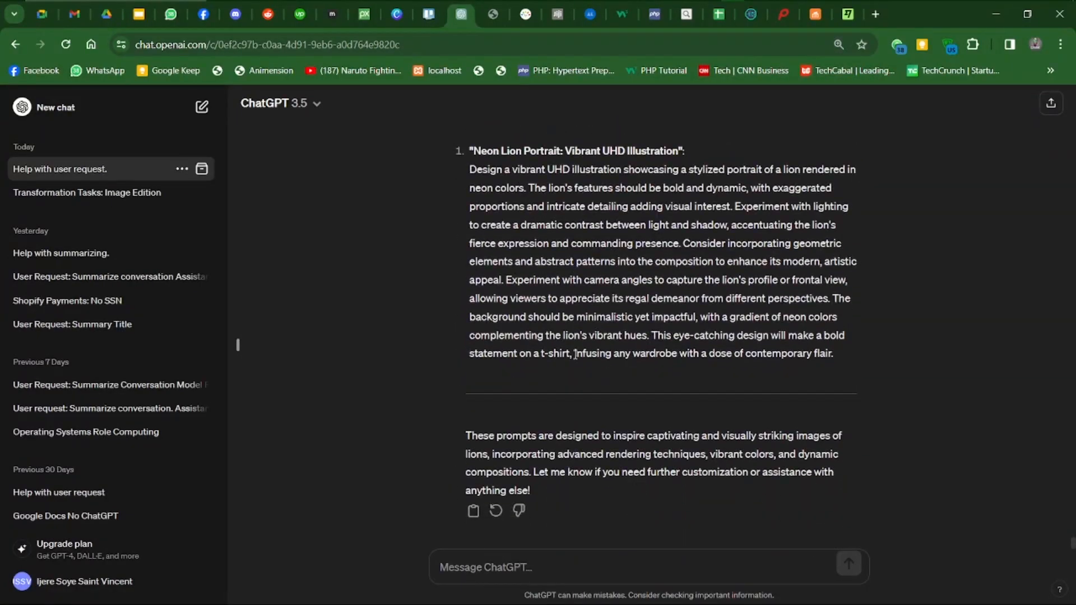
pyautogui.scroll(10, 574, 354)
pyautogui.scroll(-4, 574, 354)
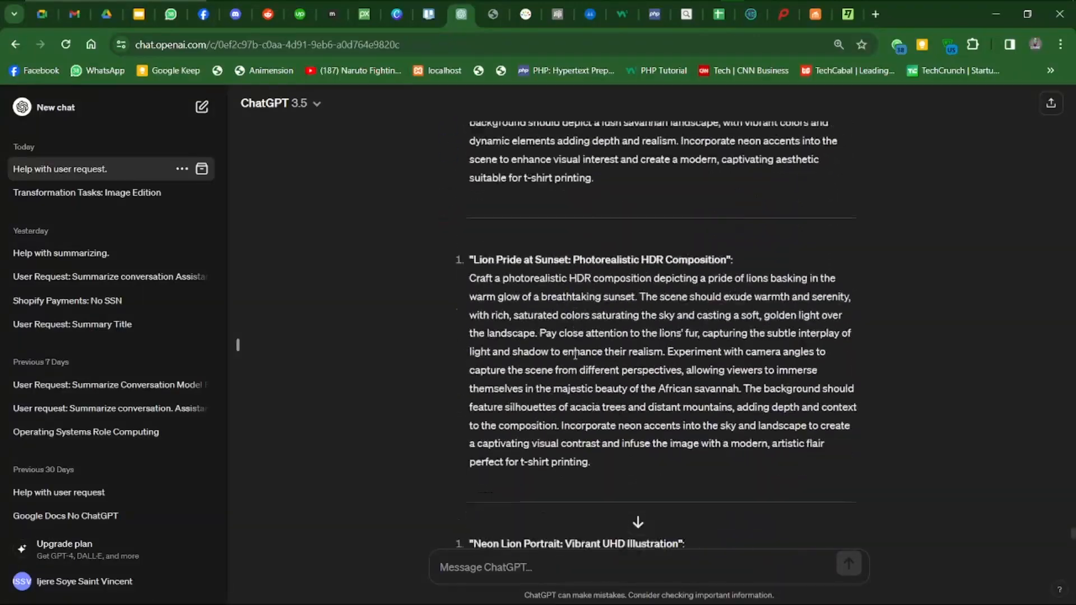
pyautogui.scroll(-6, 575, 354)
pyautogui.click(509, 574)
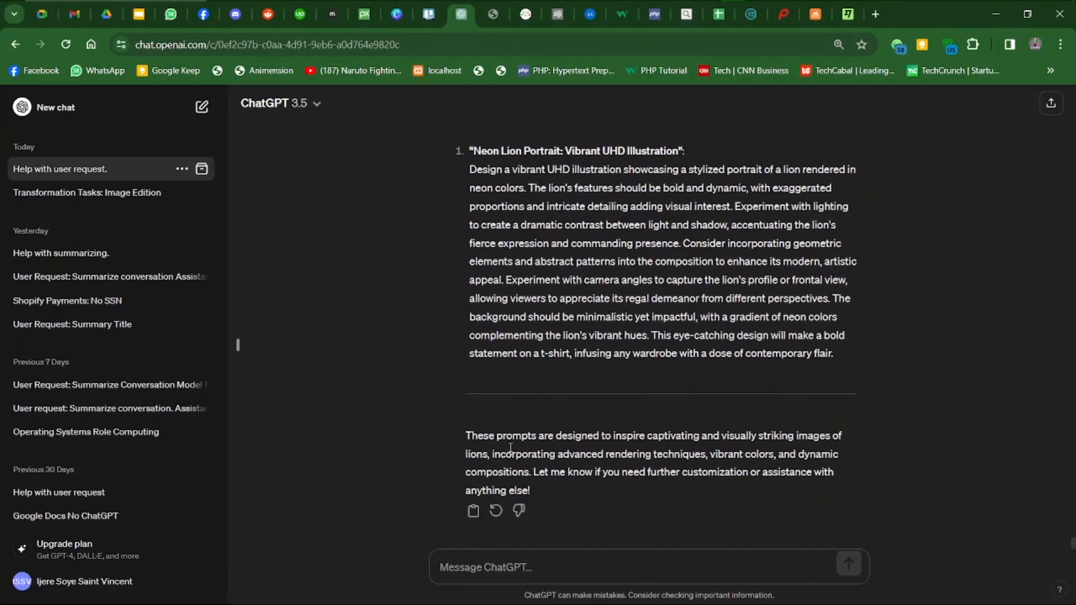
pyautogui.hotkey('ctrl', '-')
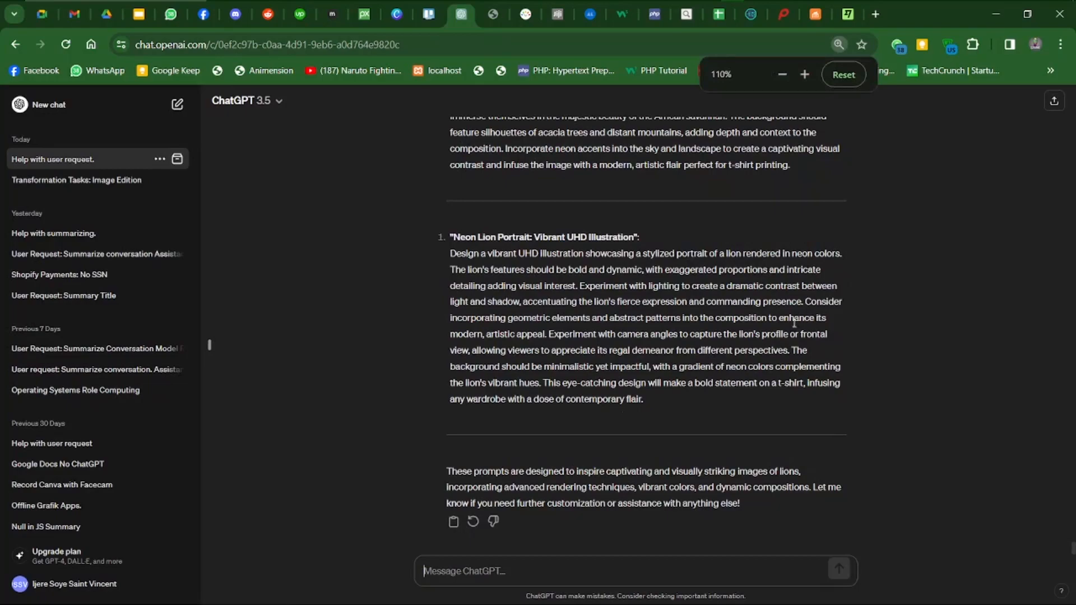
pyautogui.scroll(3, 659, 240)
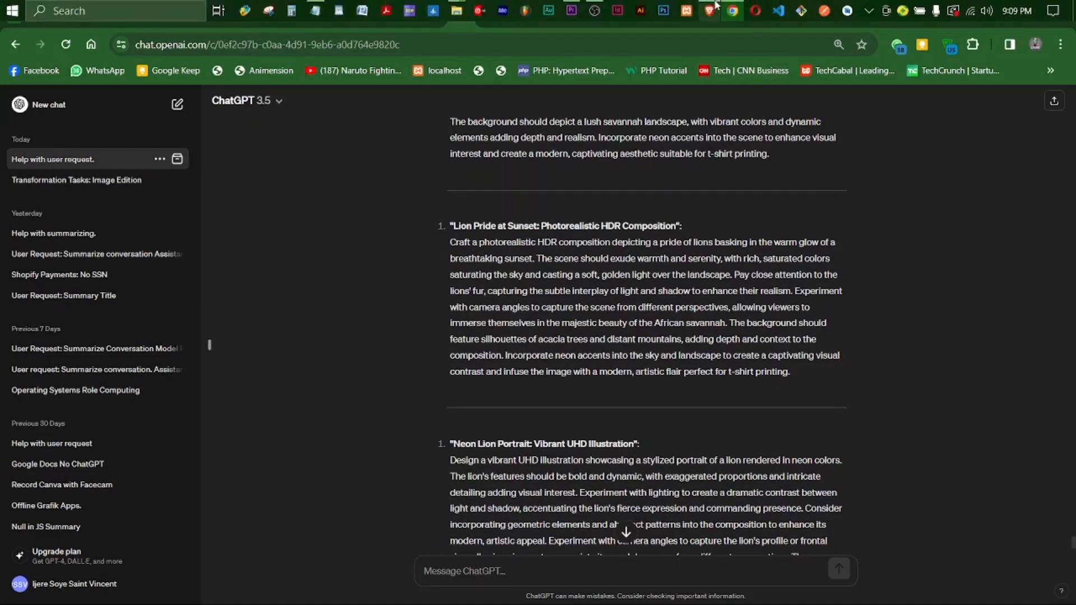
# - Switch to Leonardo.Ai and look through the generation history from the neon lion portraits down to the cosmic scene images
pyautogui.click(711, 6)
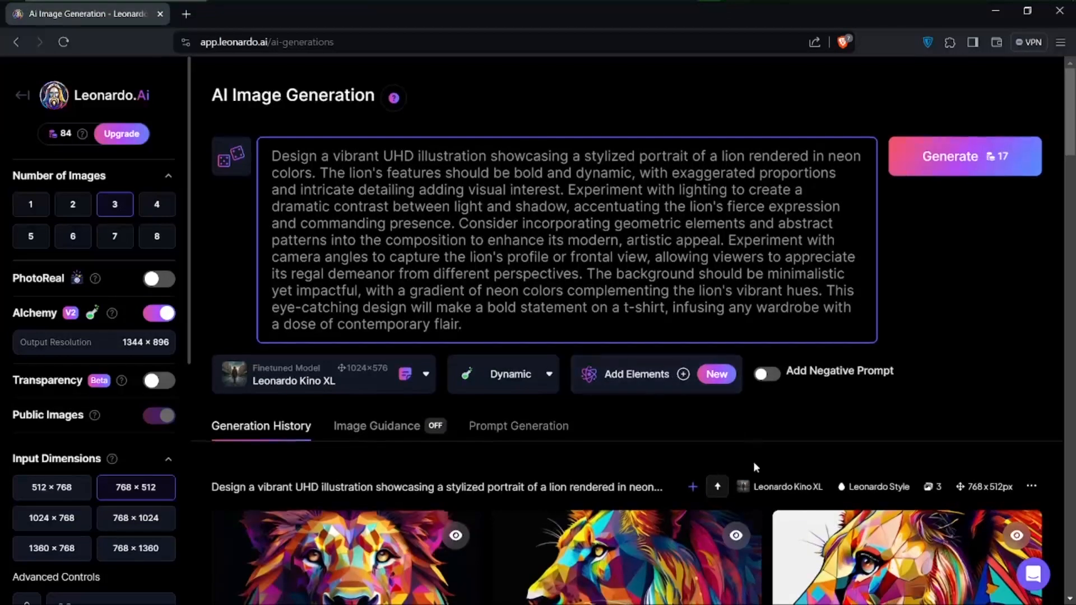
pyautogui.scroll(-3, 753, 462)
pyautogui.scroll(-2, 753, 462)
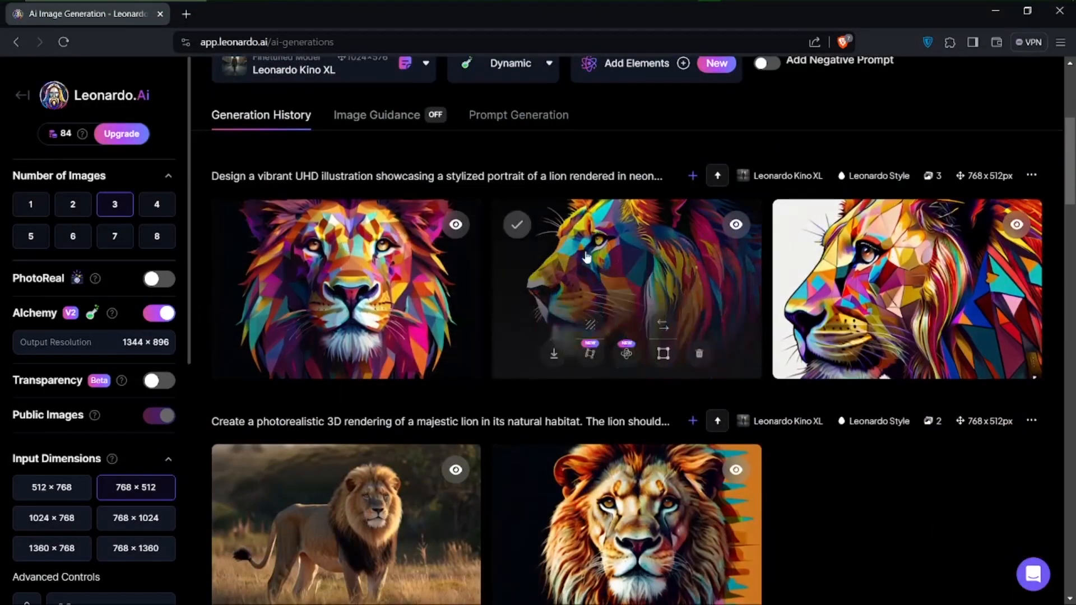
pyautogui.scroll(-15, 848, 504)
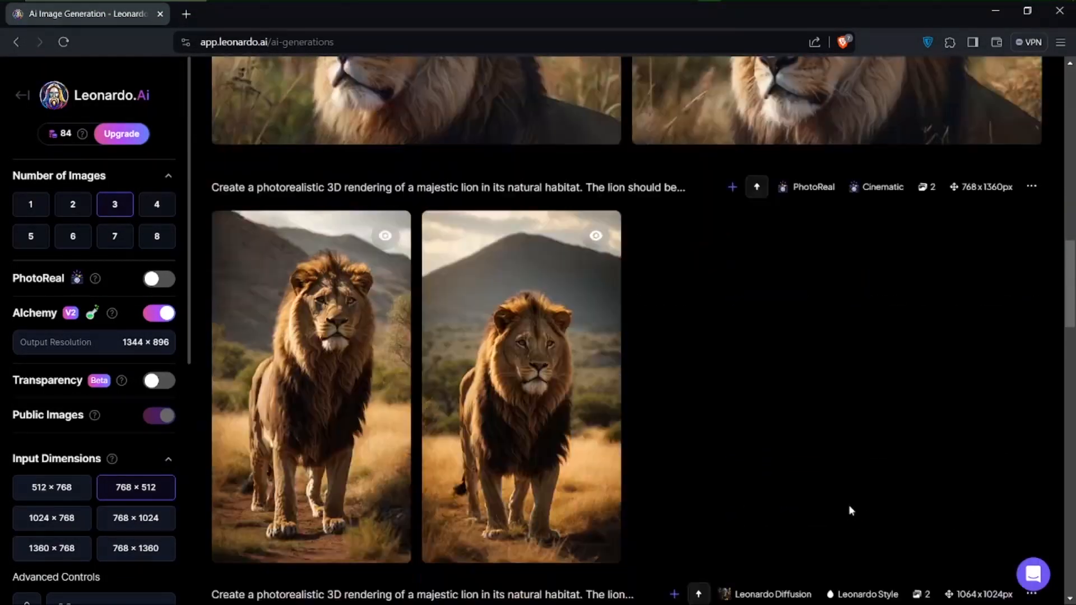
pyautogui.scroll(-11, 850, 509)
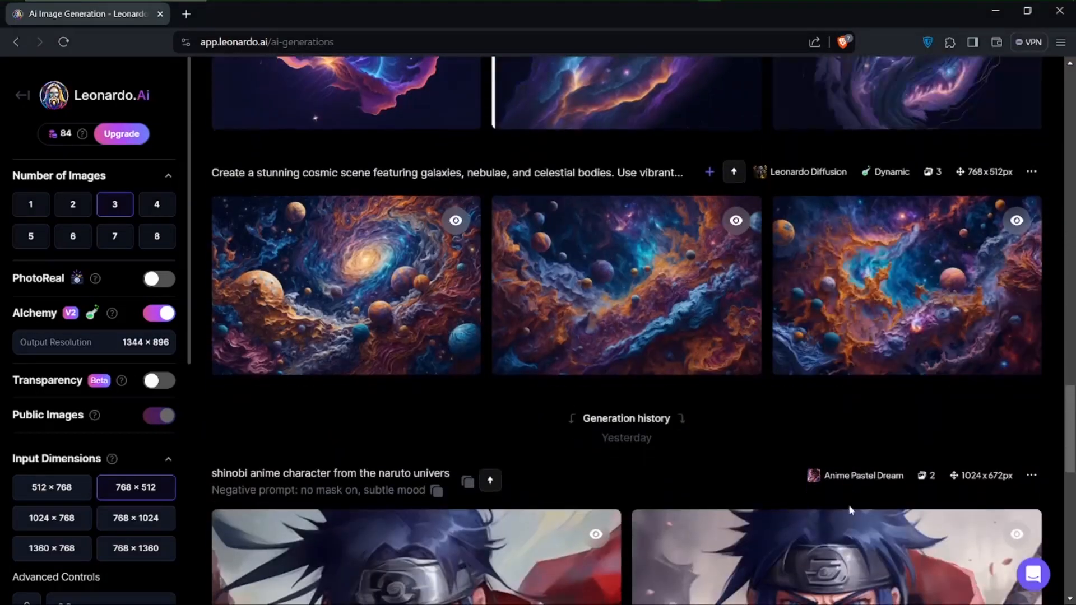
pyautogui.scroll(2, 812, 528)
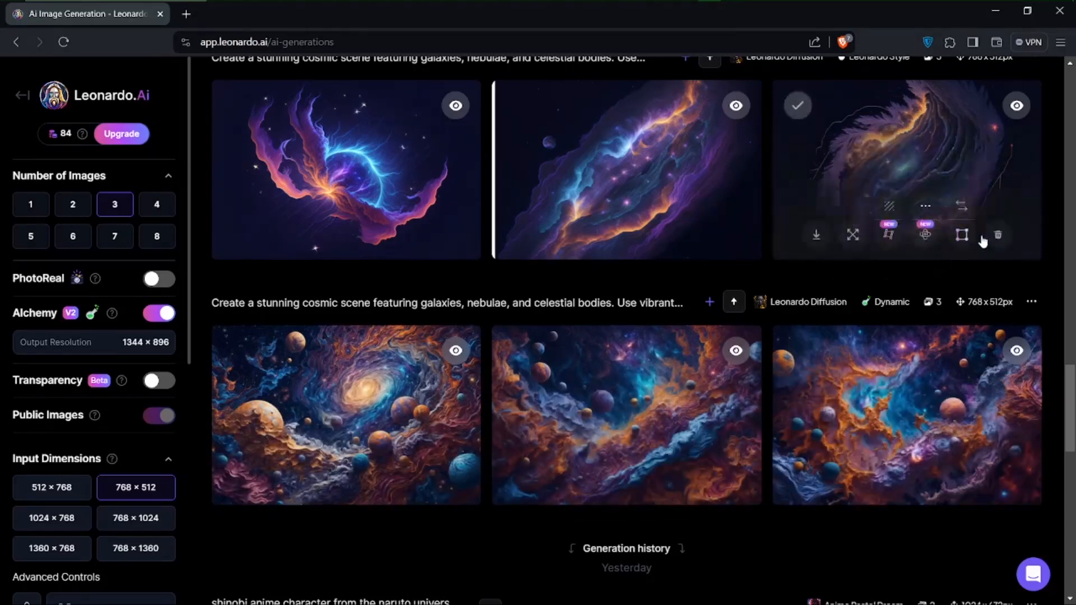
# - Compare the cosmic scene images with the photorealistic lion generations made with Leonardo Diffusion, PhotoReal and Leonardo Kino XL
pyautogui.scroll(2, 902, 325)
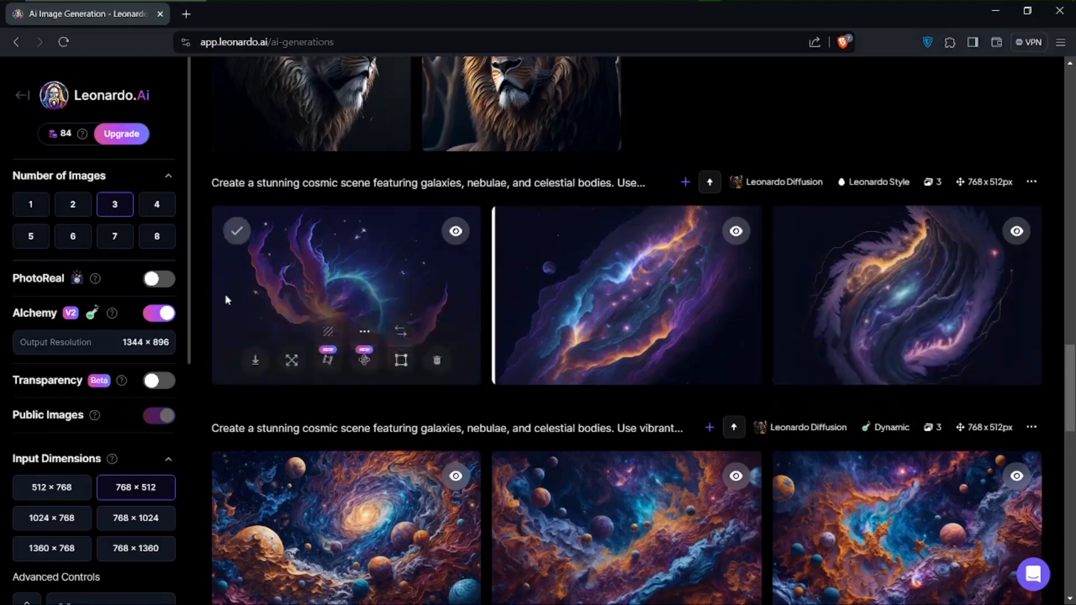
pyautogui.scroll(4, 560, 358)
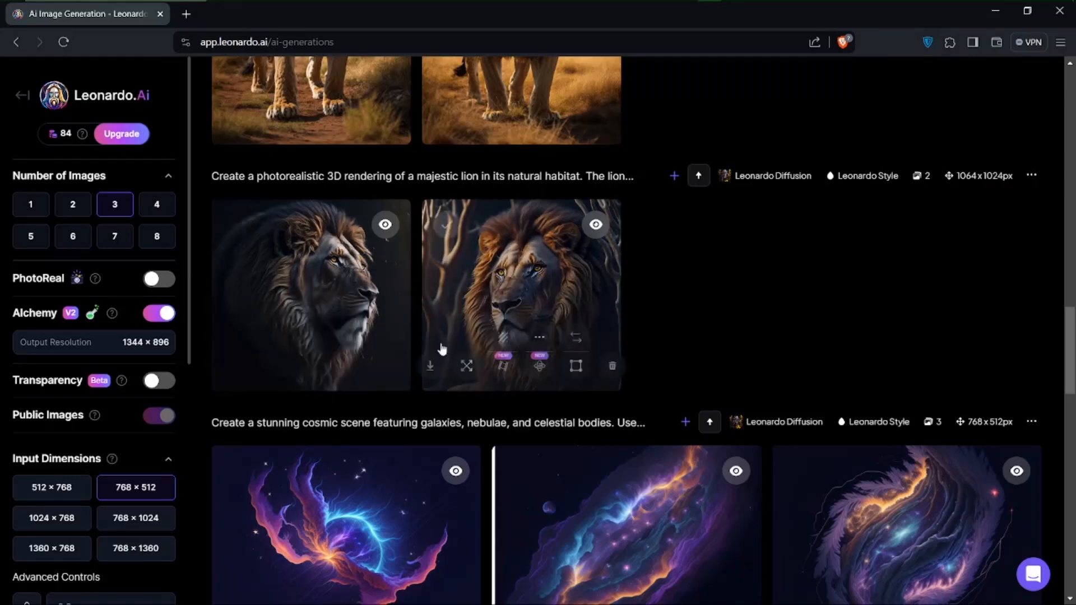
pyautogui.scroll(3, 535, 259)
pyautogui.scroll(2, 535, 258)
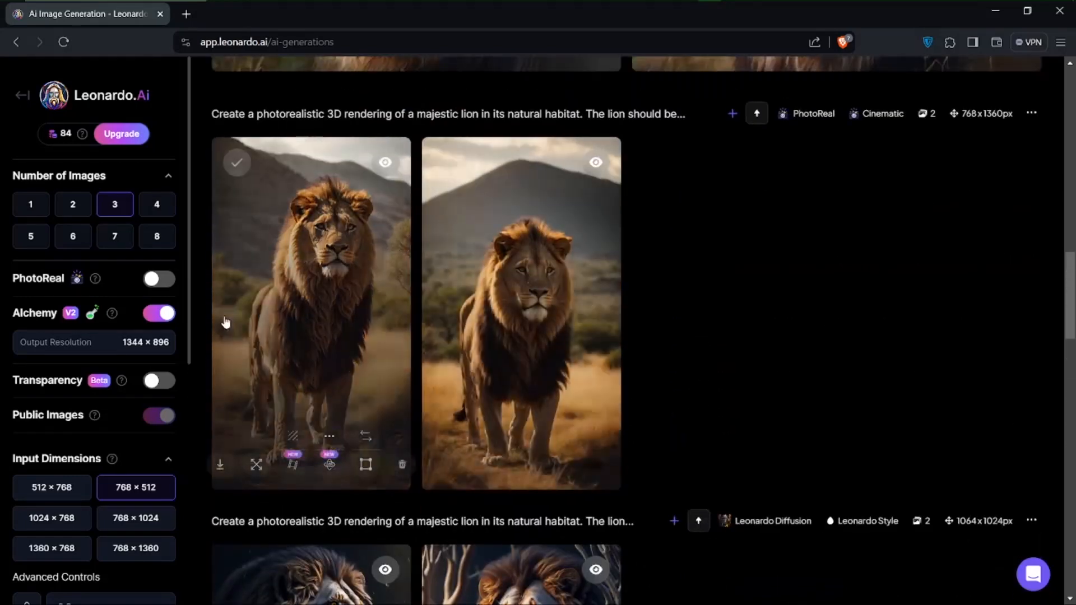
pyautogui.scroll(-1, 432, 330)
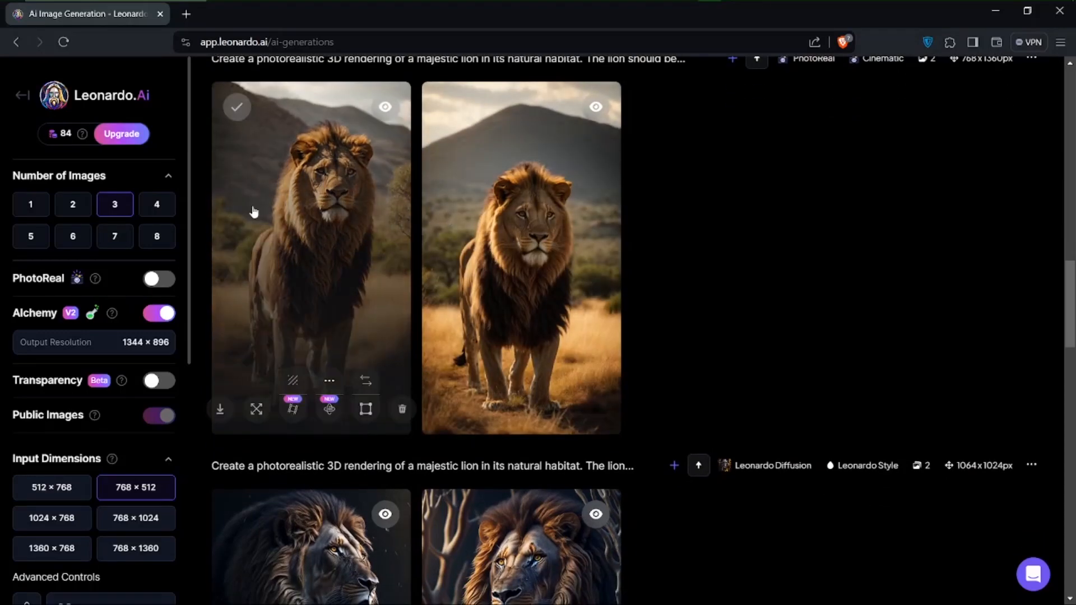
pyautogui.scroll(6, 548, 233)
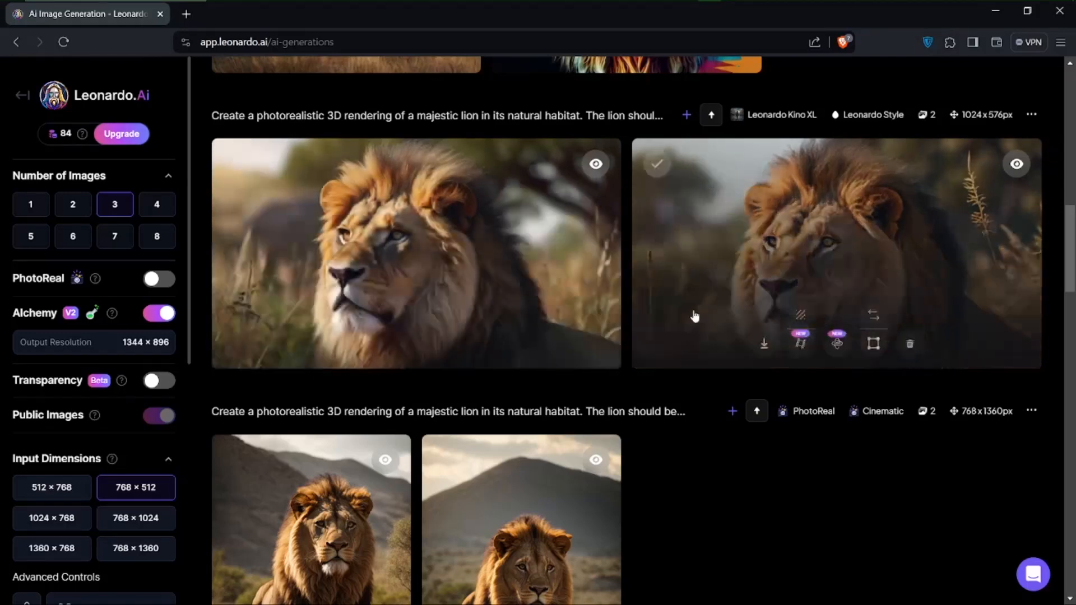
pyautogui.scroll(4, 691, 312)
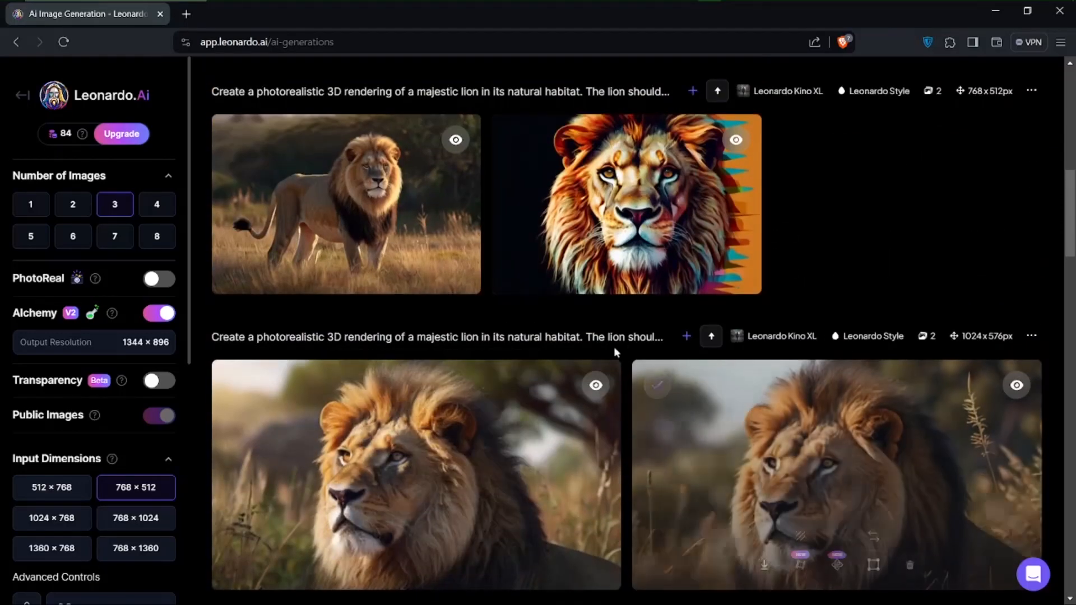
# - Enlarge the lion with the orange background and the first neon lion portrait in turn, closing each preview, and return to the generation prompt
pyautogui.scroll(2, 795, 236)
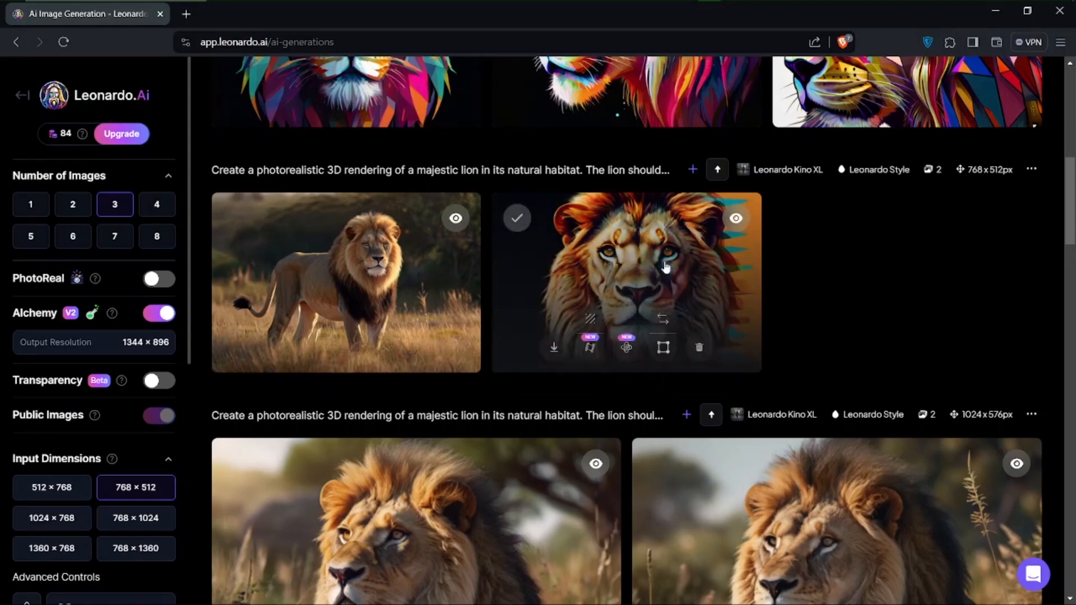
pyautogui.click(659, 280)
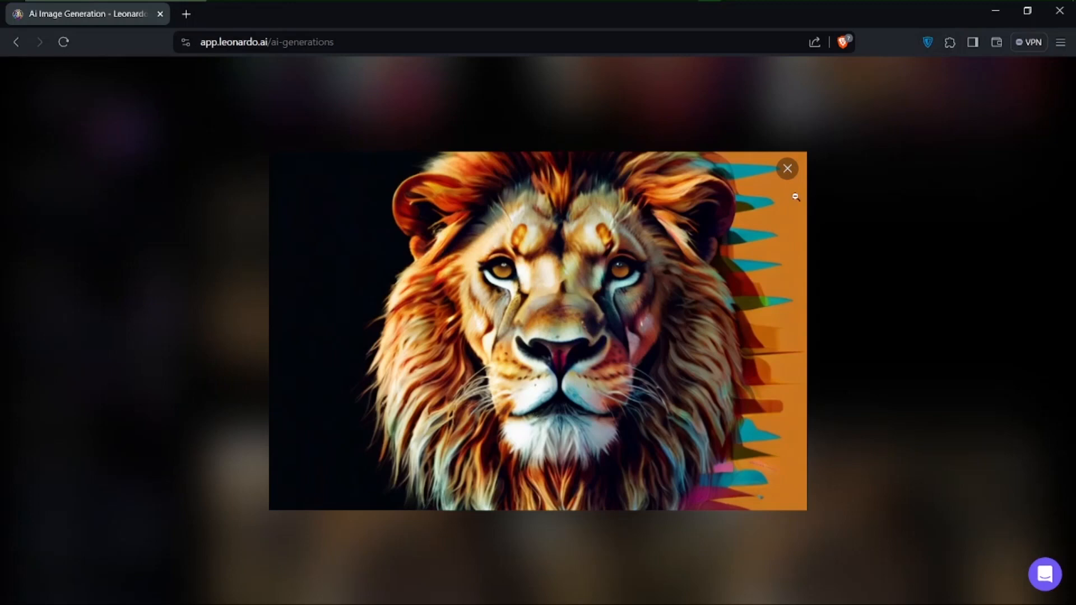
pyautogui.click(788, 169)
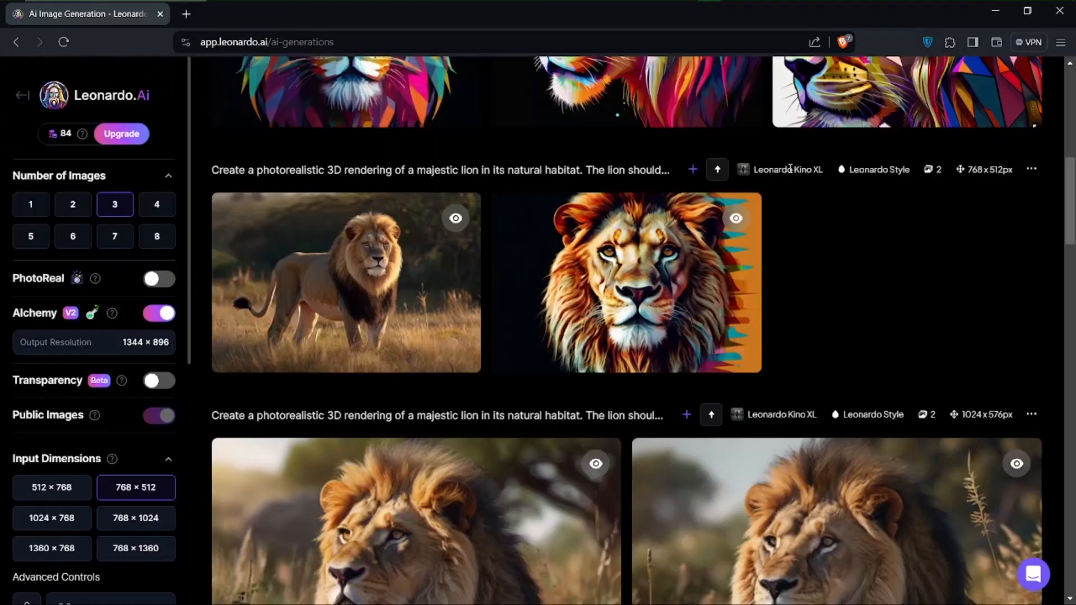
pyautogui.scroll(5, 616, 308)
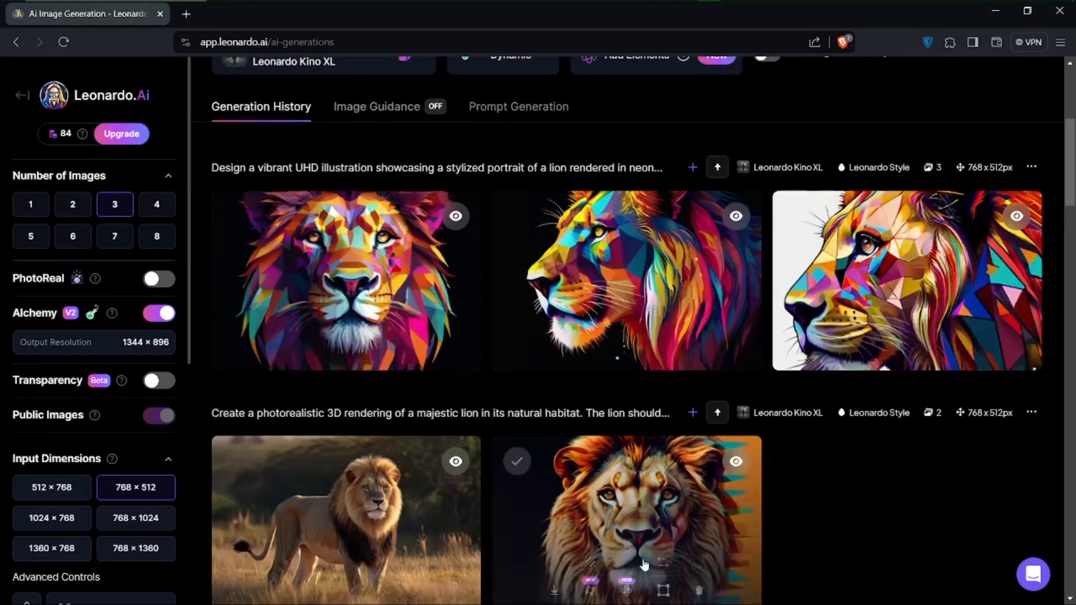
pyautogui.click(351, 273)
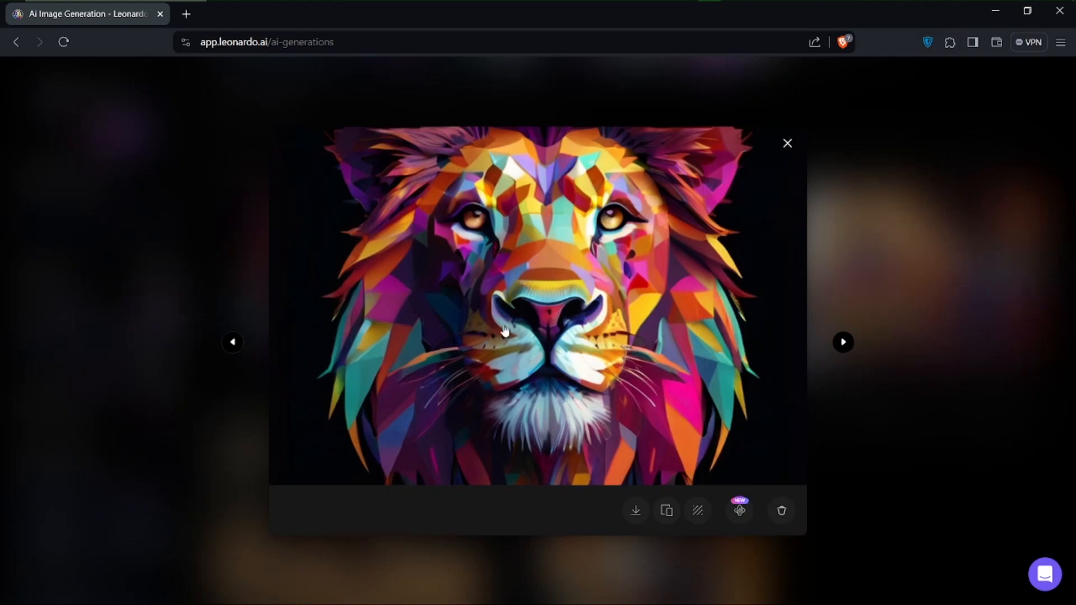
pyautogui.click(787, 143)
pyautogui.scroll(5, 878, 370)
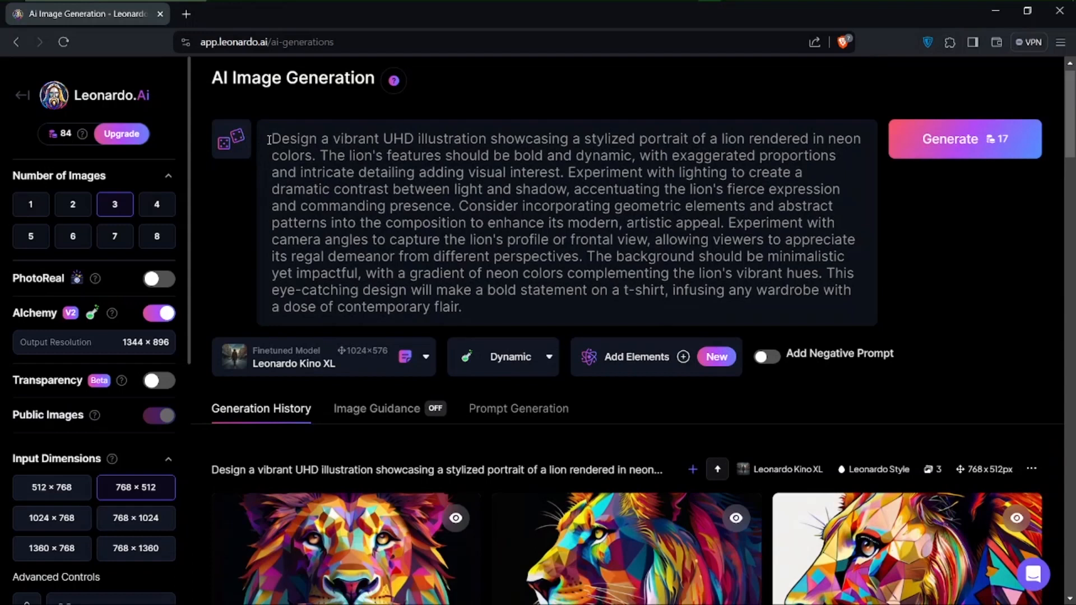
# - Switch to ChatGPT and review the conversation around the prompt-generating instruction, the LION keyword and its detailed prompts
pyautogui.moveTo(656, 5)
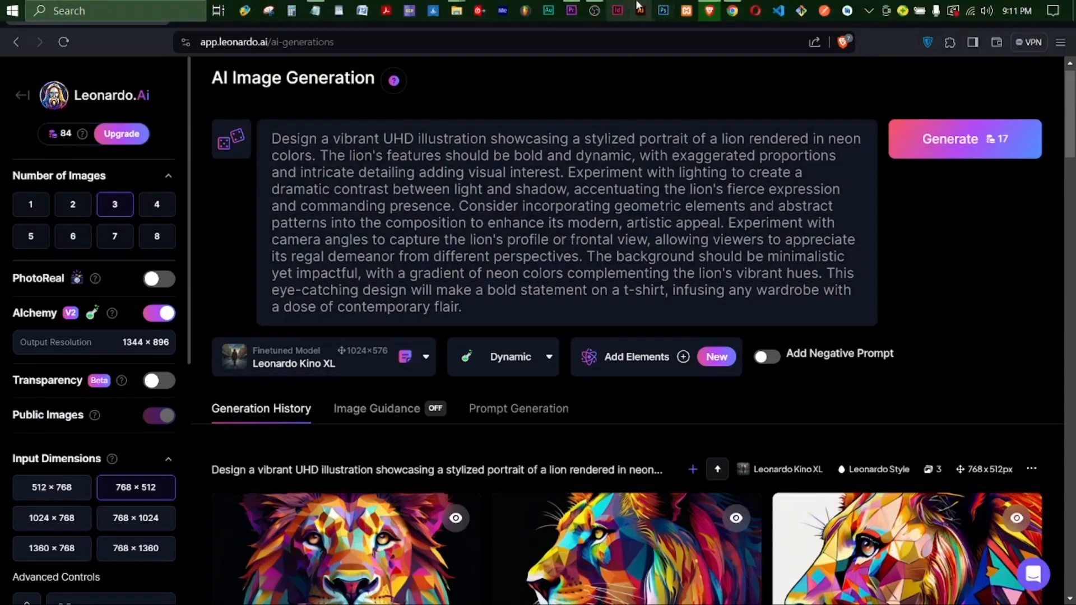
pyautogui.click(735, 4)
pyautogui.scroll(10, 513, 261)
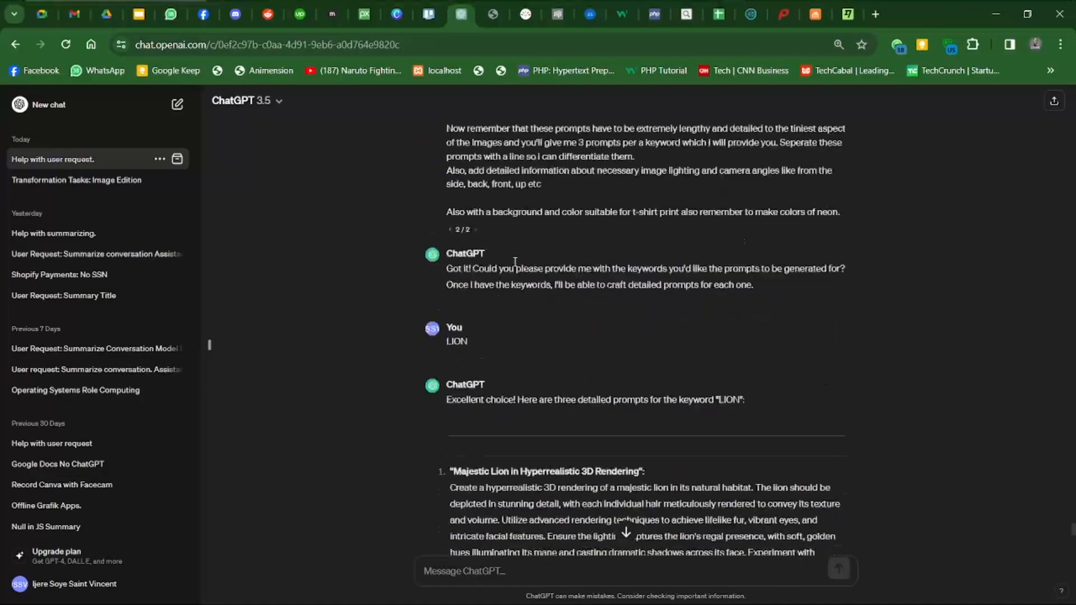
pyautogui.scroll(15, 514, 260)
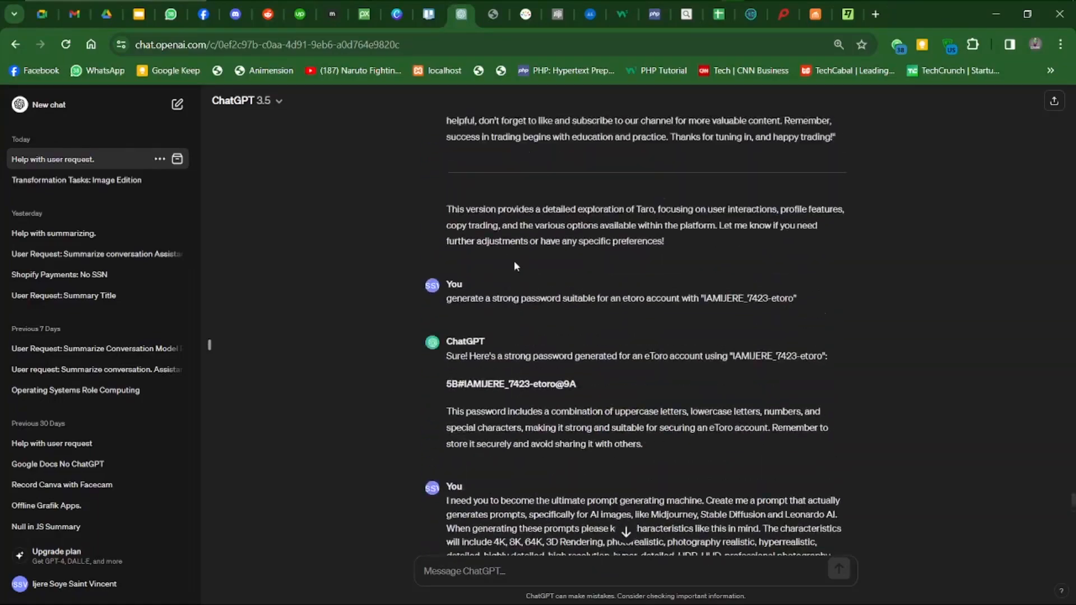
pyautogui.scroll(-15, 574, 332)
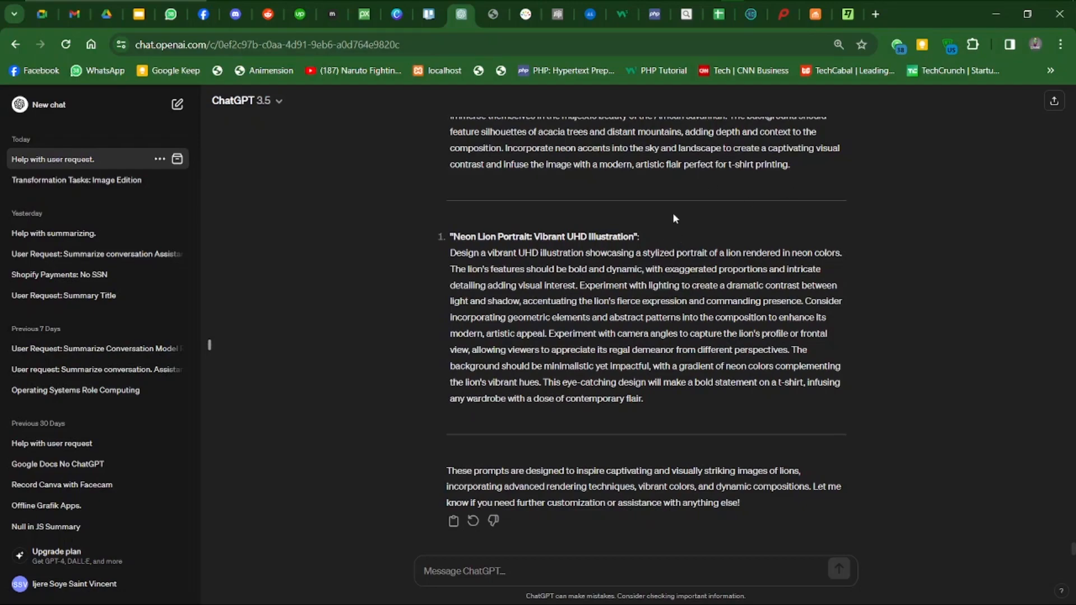
pyautogui.scroll(10, 528, 396)
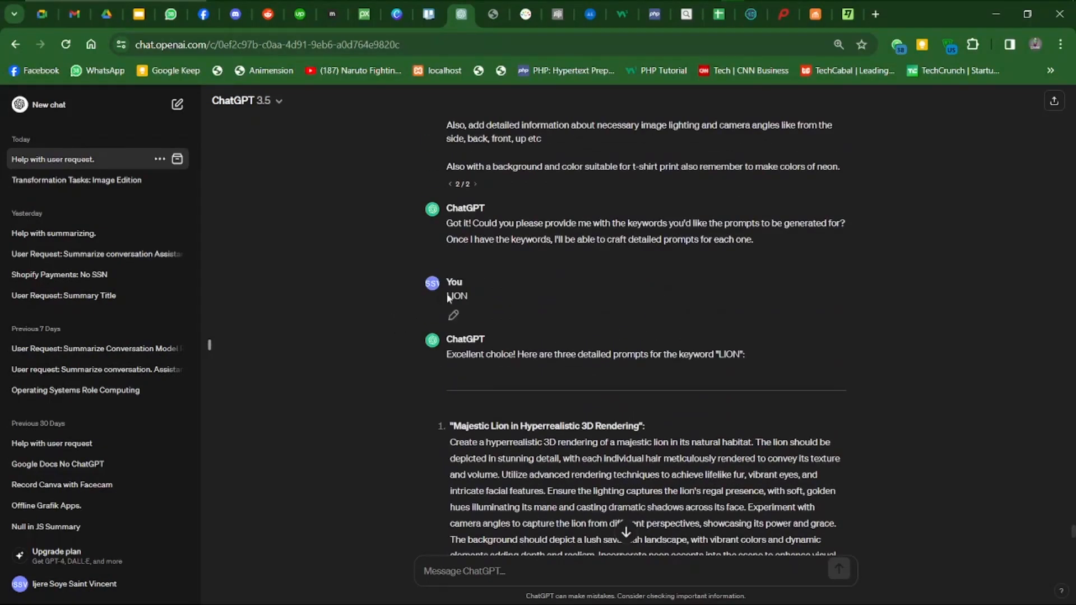
pyautogui.click(535, 294)
# - Send ChatGPT the request "Drop 10 bst keywords for t-shirt" at the end of the conversation
pyautogui.scroll(-10, 592, 456)
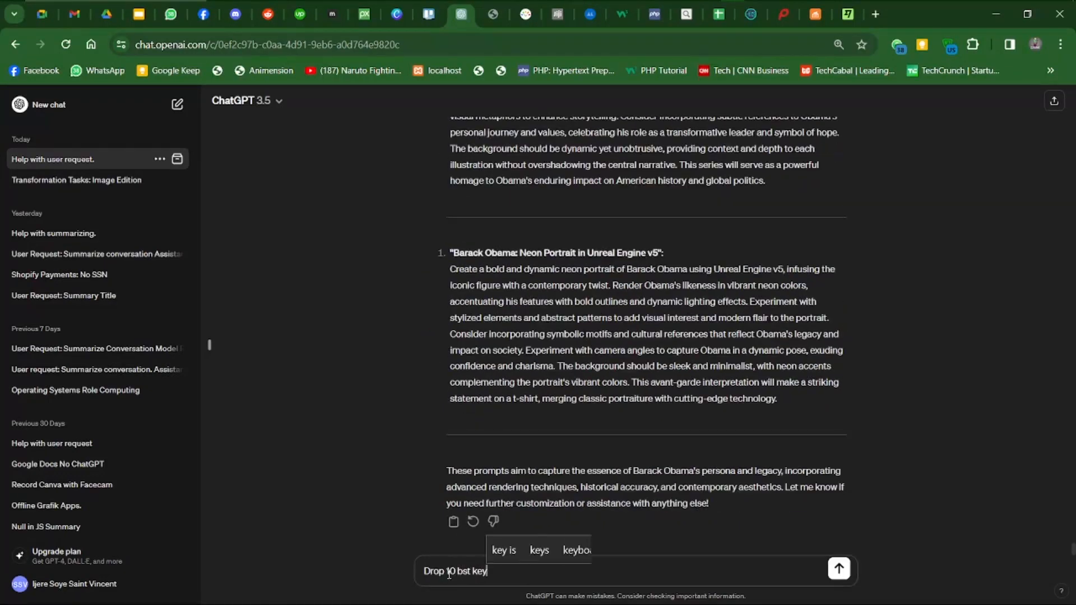
pyautogui.write('words for t-shirt')
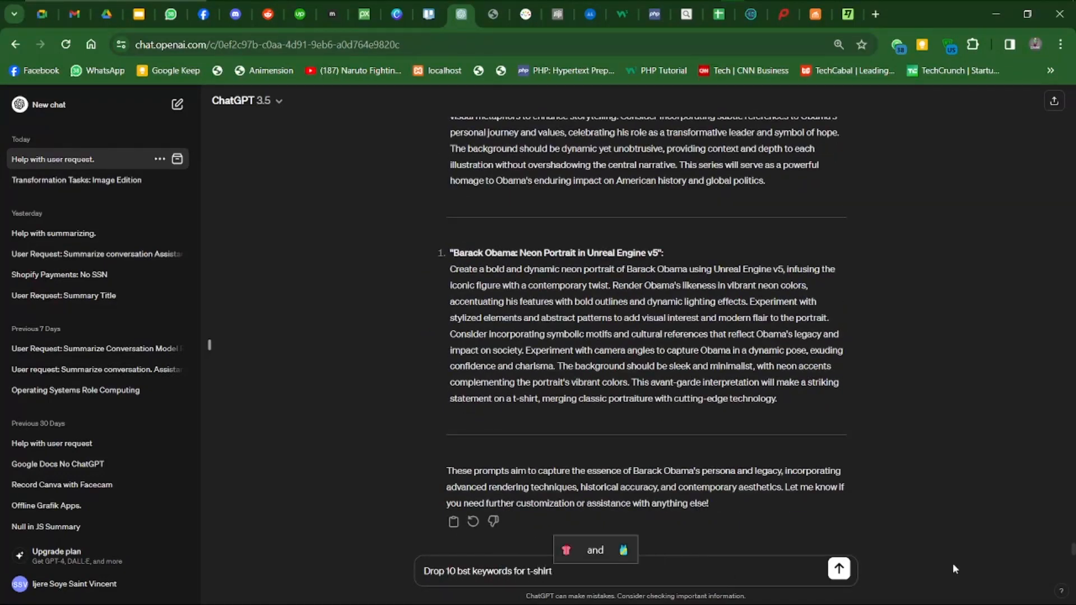
pyautogui.click(839, 569)
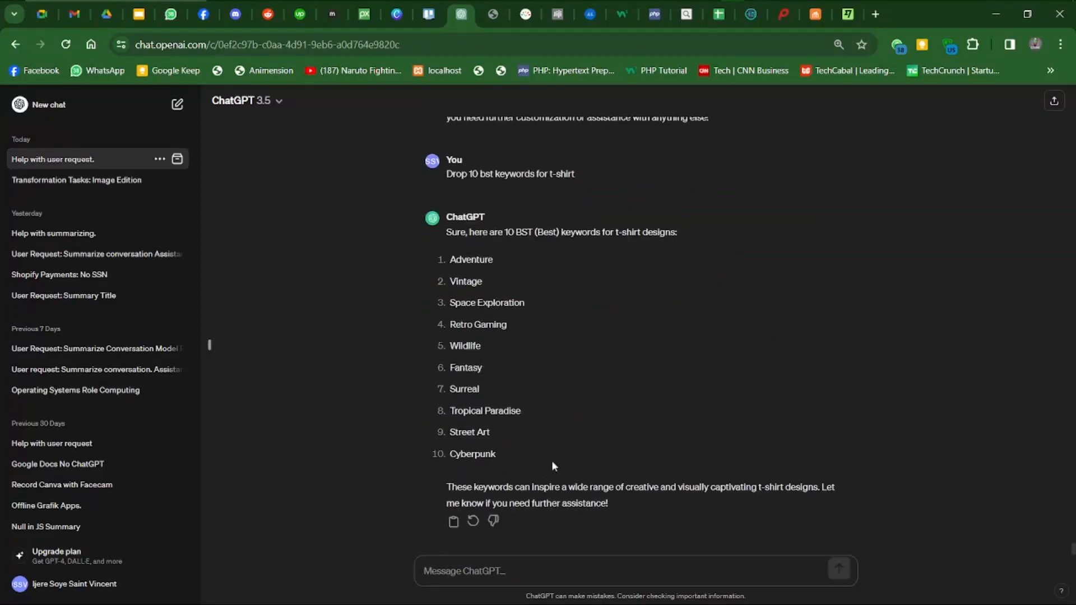
# - Copy the keyword Cyberpunk from the list, extend it to "Cyberpunk naruto" in the message and send it
pyautogui.moveTo(492, 456); pyautogui.dragTo(452, 453)
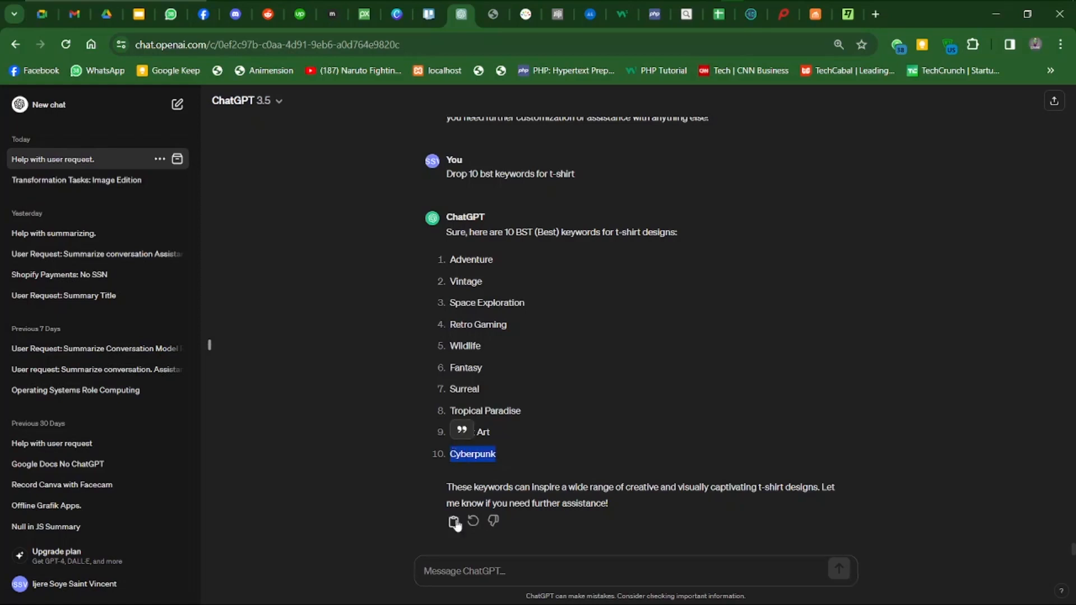
pyautogui.click(431, 571)
pyautogui.hotkey('ctrl', 'v')
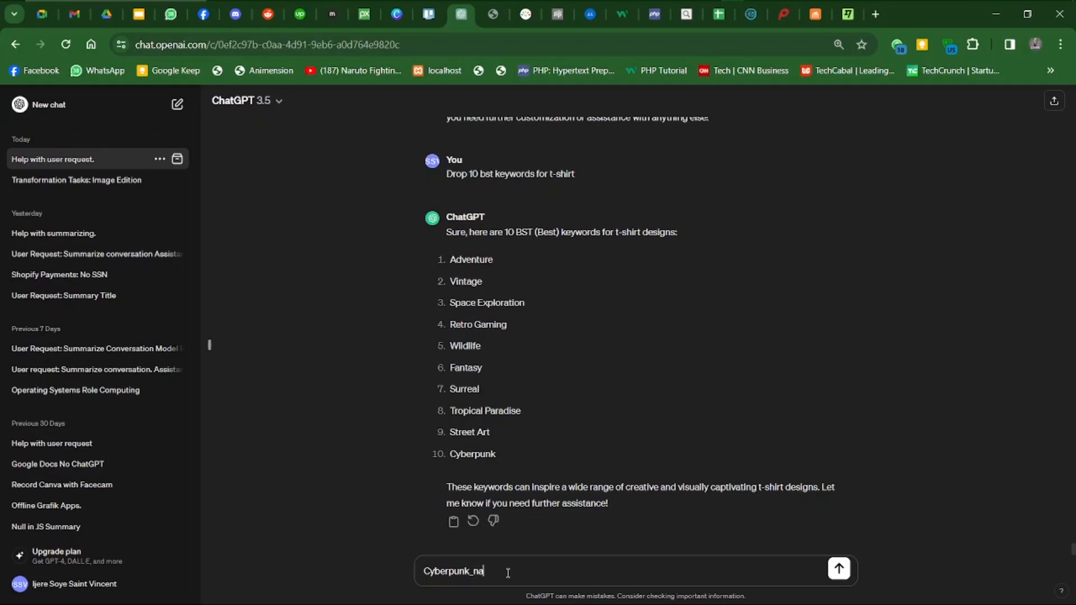
pyautogui.write('ruto')
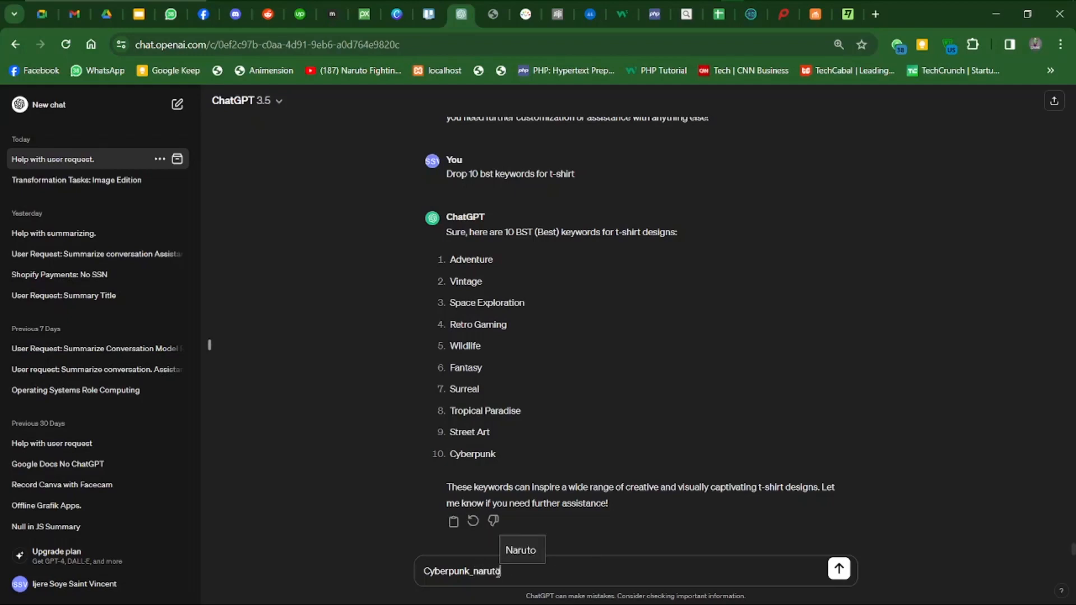
pyautogui.click(474, 576)
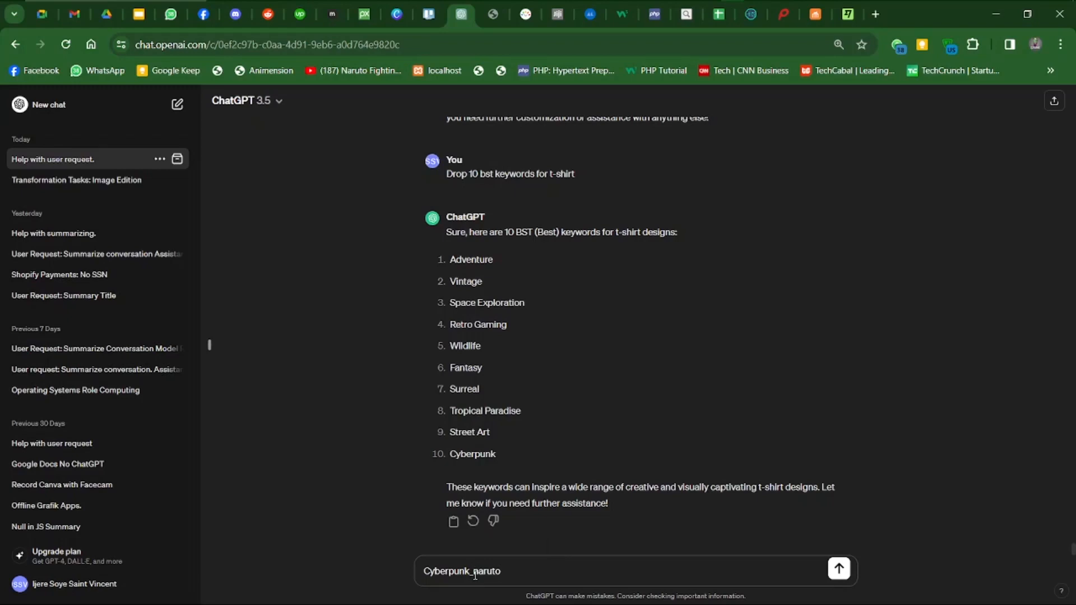
pyautogui.press('BackSpace')
pyautogui.click(839, 568)
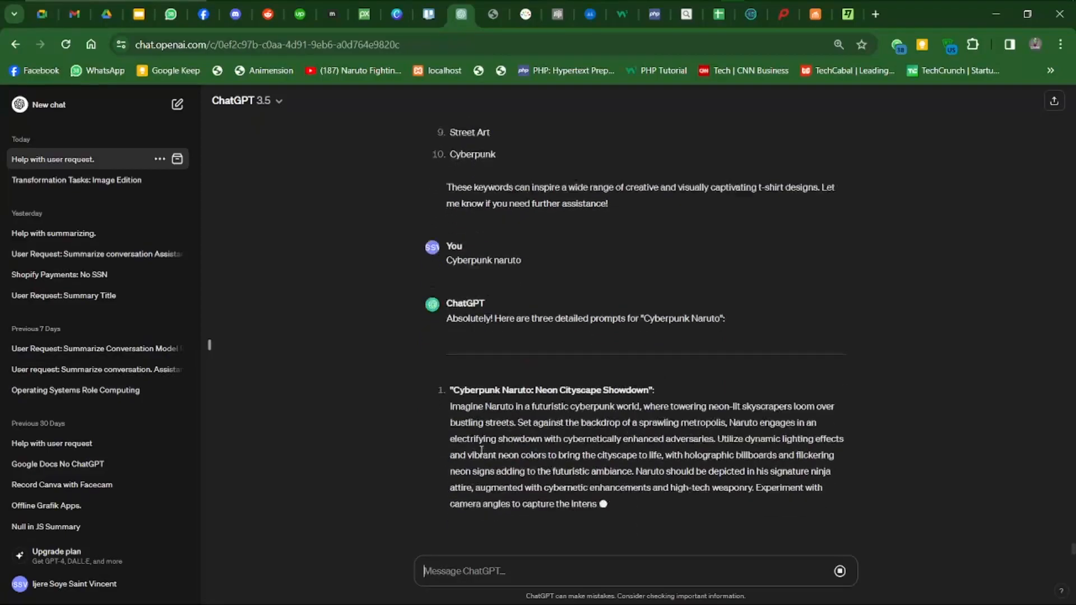
# - Read ChatGPT's three detailed Cyberpunk Naruto prompts and highlight the full text of the "Neon Cityscape Showdown" prompt
pyautogui.scroll(20, 504, 265)
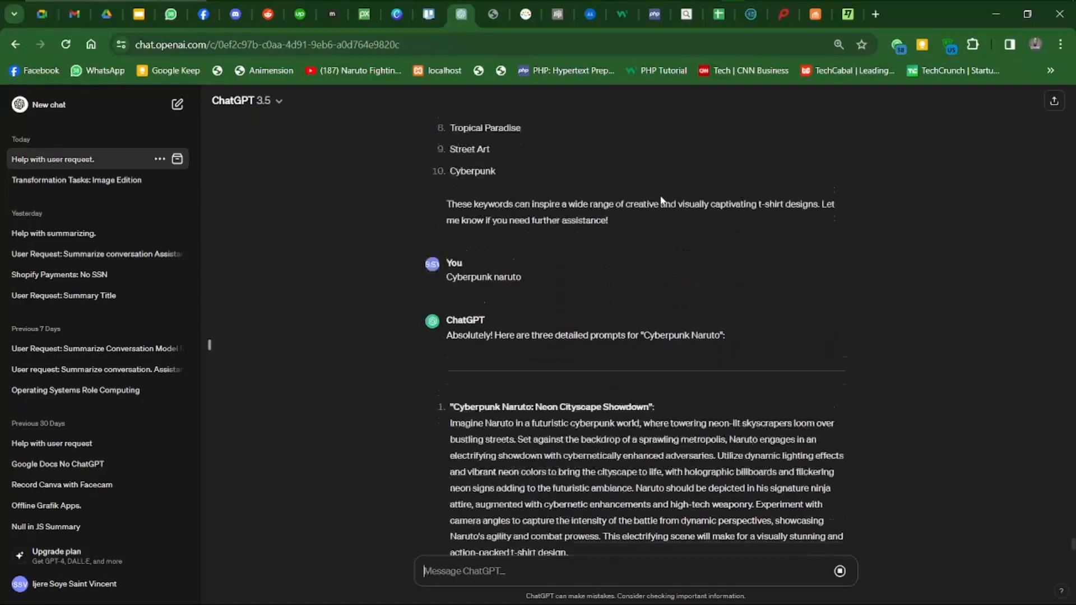
pyautogui.scroll(-15, 660, 195)
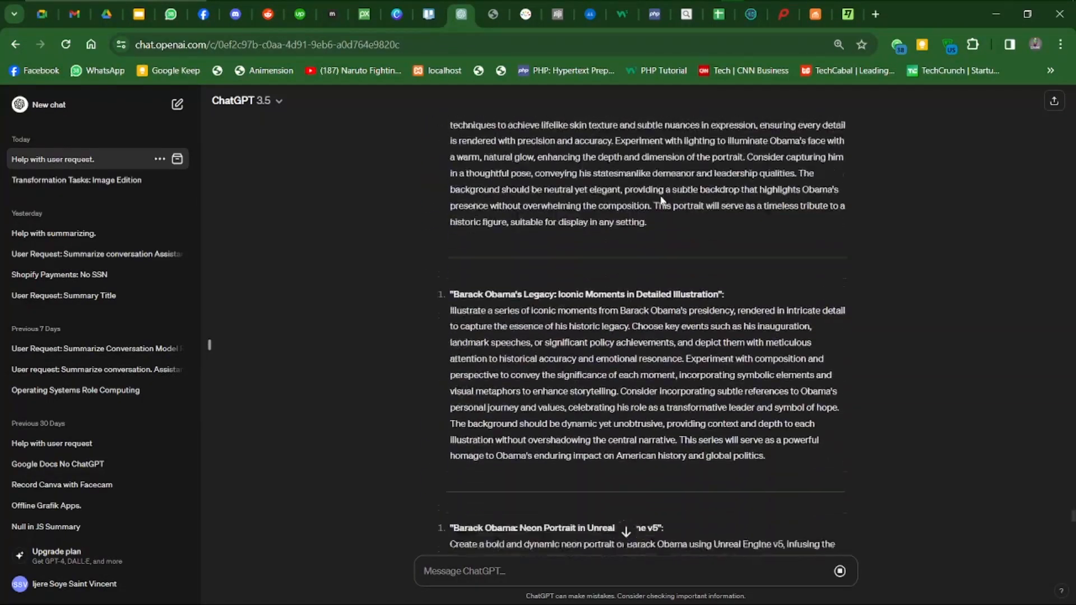
pyautogui.scroll(-15, 660, 196)
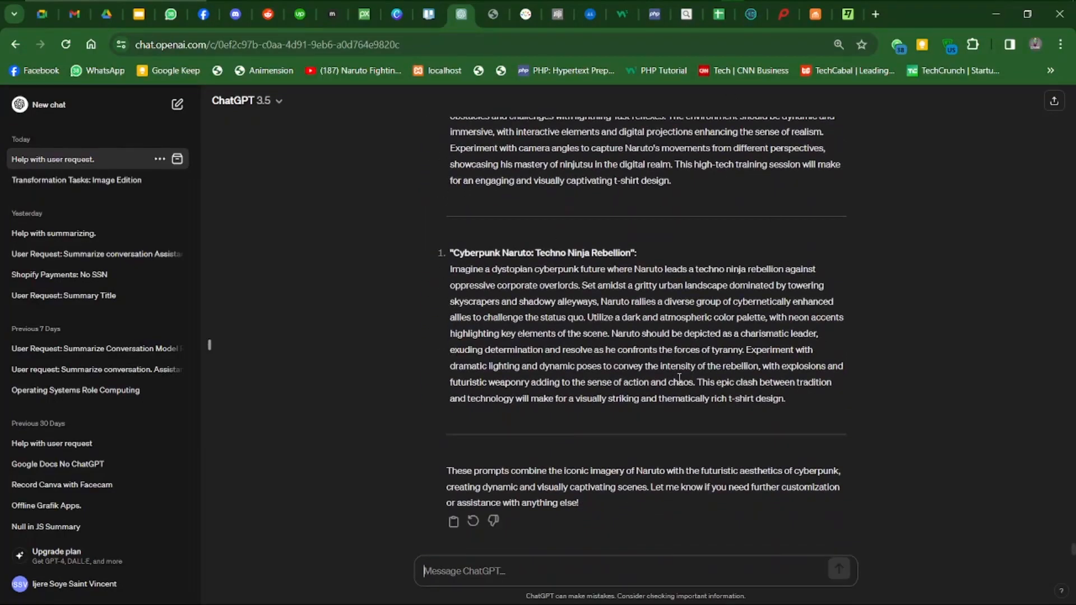
pyautogui.scroll(3, 679, 379)
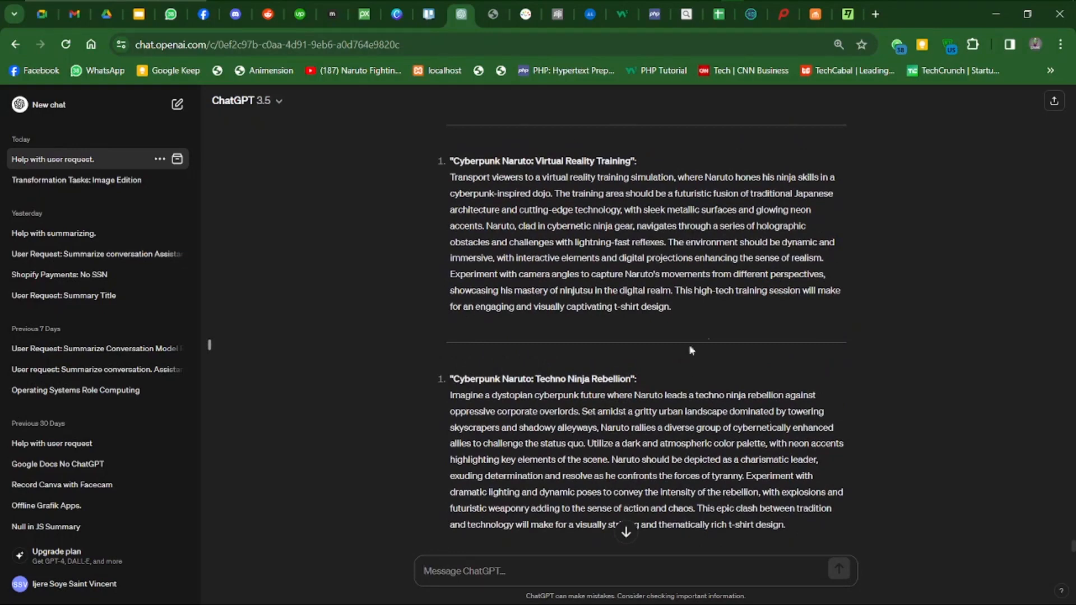
pyautogui.scroll(3, 690, 350)
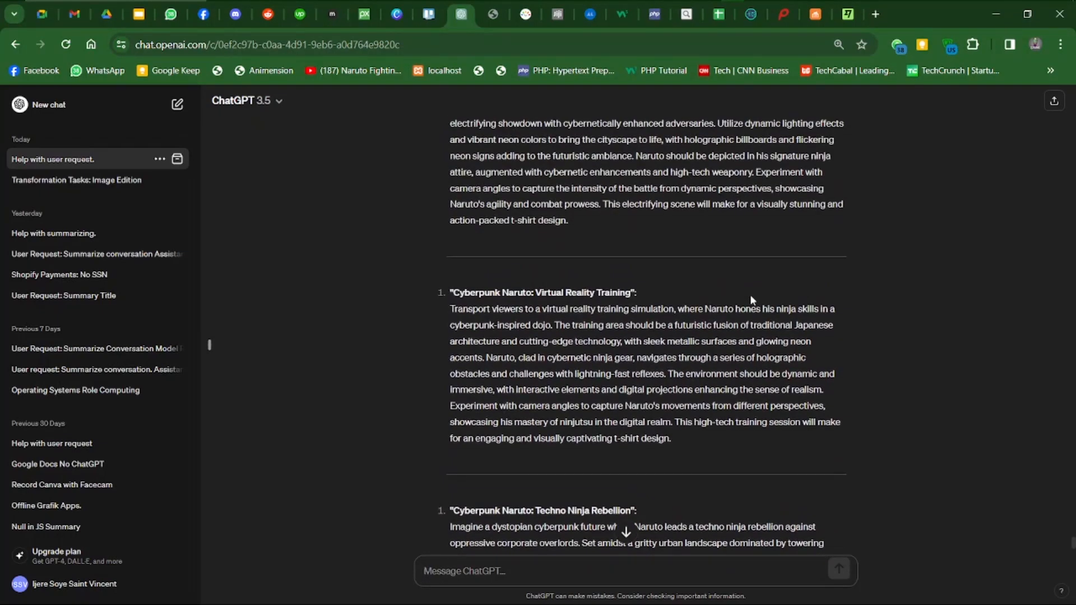
pyautogui.scroll(3, 750, 295)
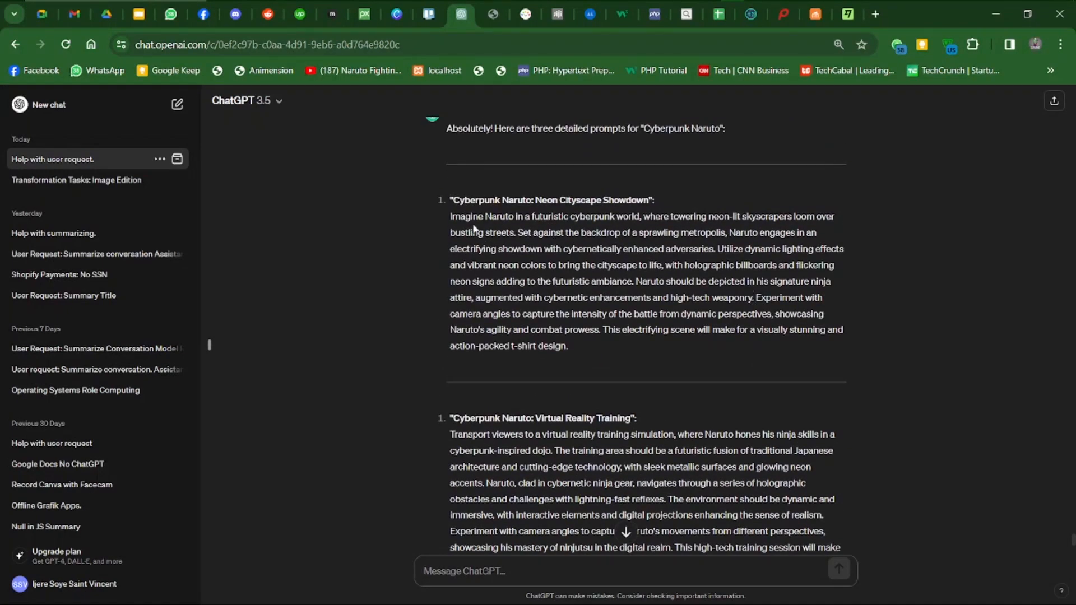
pyautogui.moveTo(452, 218); pyautogui.dragTo(576, 347)
pyautogui.scroll(1, 574, 345)
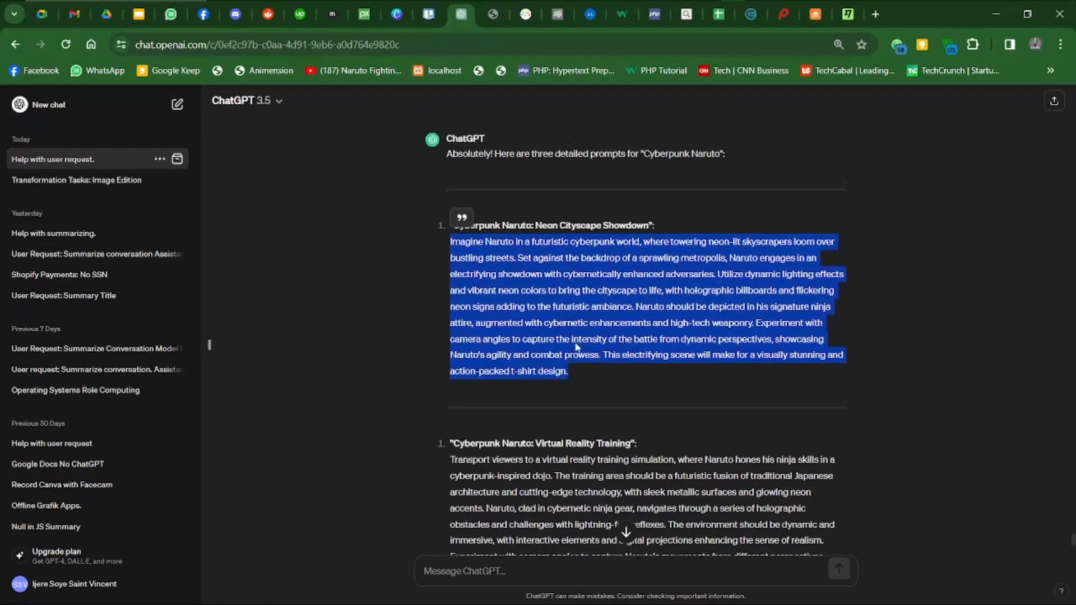
# - Switch to Leonardo.Ai and examine the neon Barack Obama portraits made with Leonardo Diffusion, alongside the photorealistic portraits below them
pyautogui.click(712, 6)
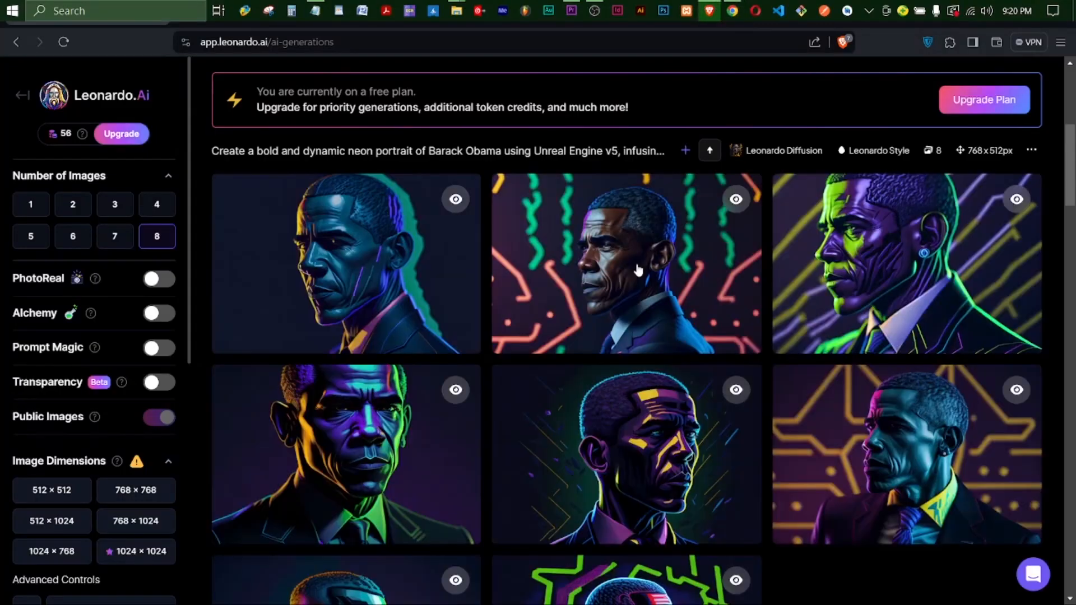
pyautogui.scroll(-3, 510, 437)
pyautogui.scroll(-3, 509, 437)
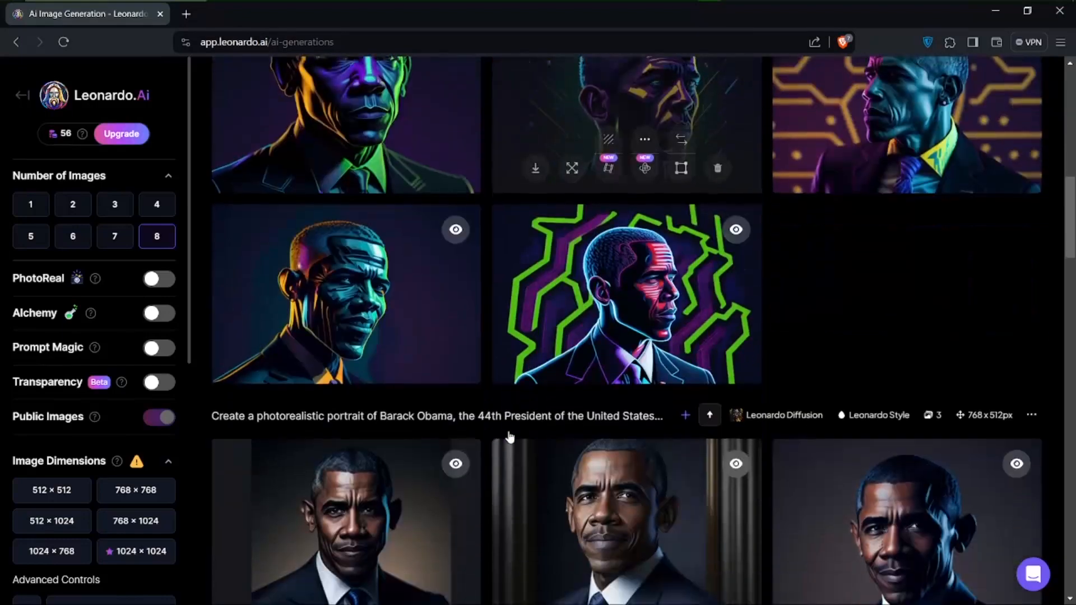
pyautogui.scroll(7, 509, 437)
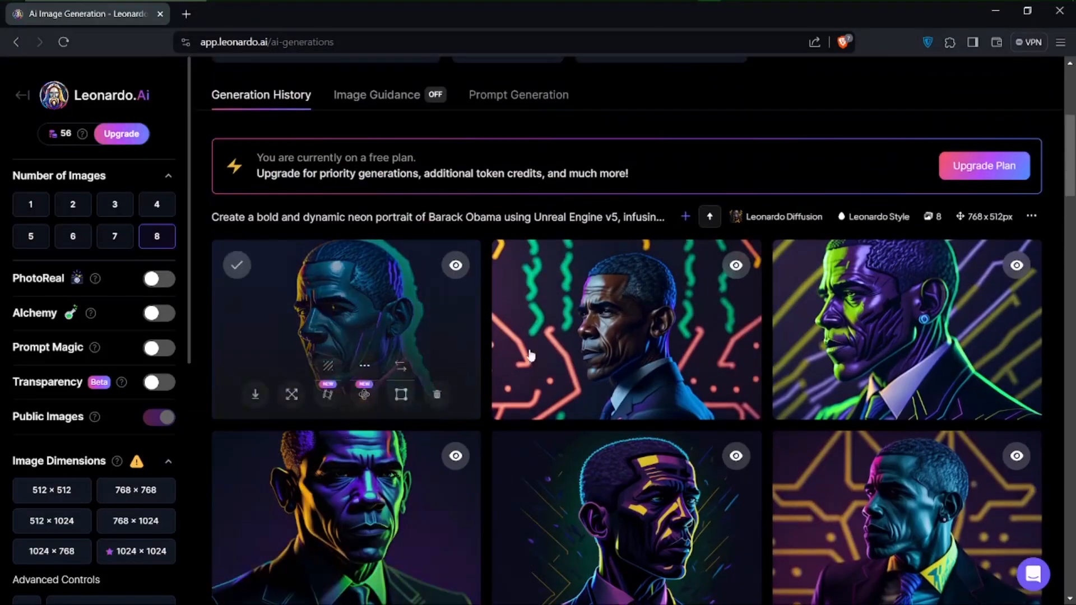
pyautogui.scroll(-3, 585, 488)
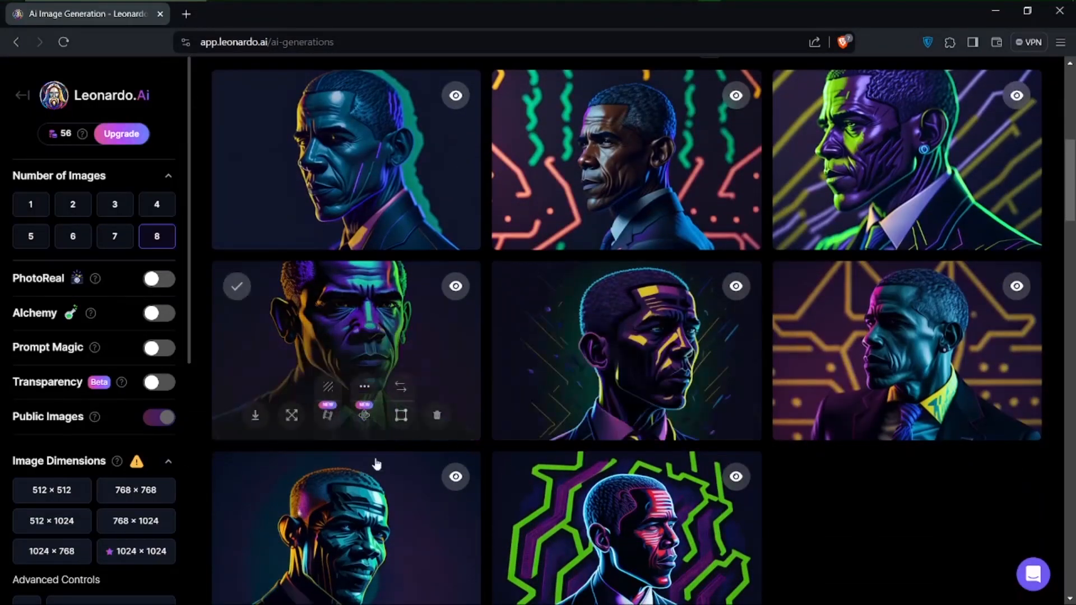
pyautogui.scroll(-2, 622, 492)
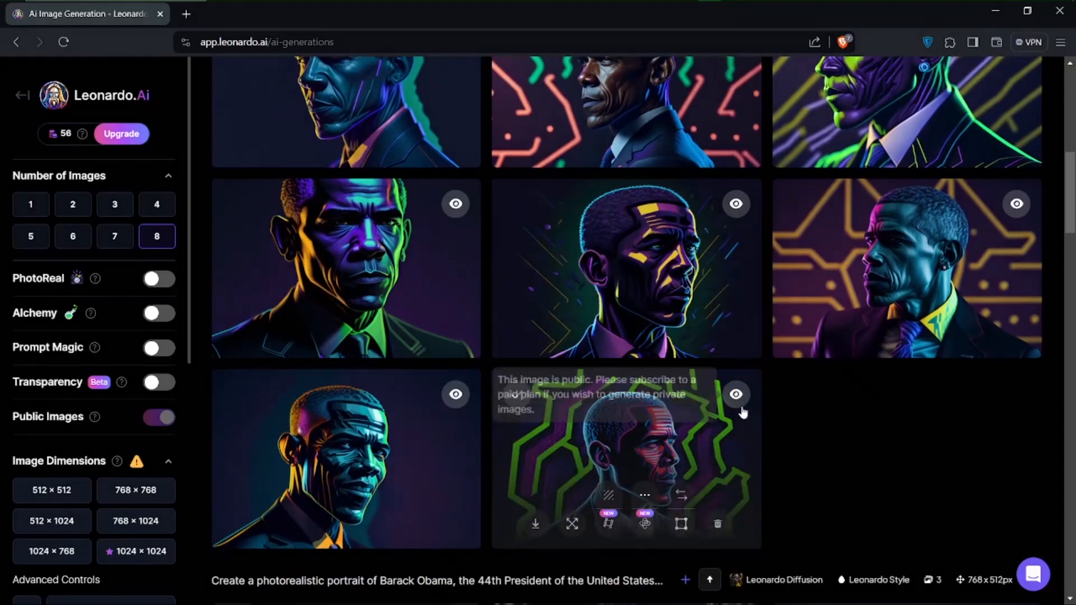
pyautogui.scroll(1, 633, 358)
pyautogui.scroll(2, 637, 359)
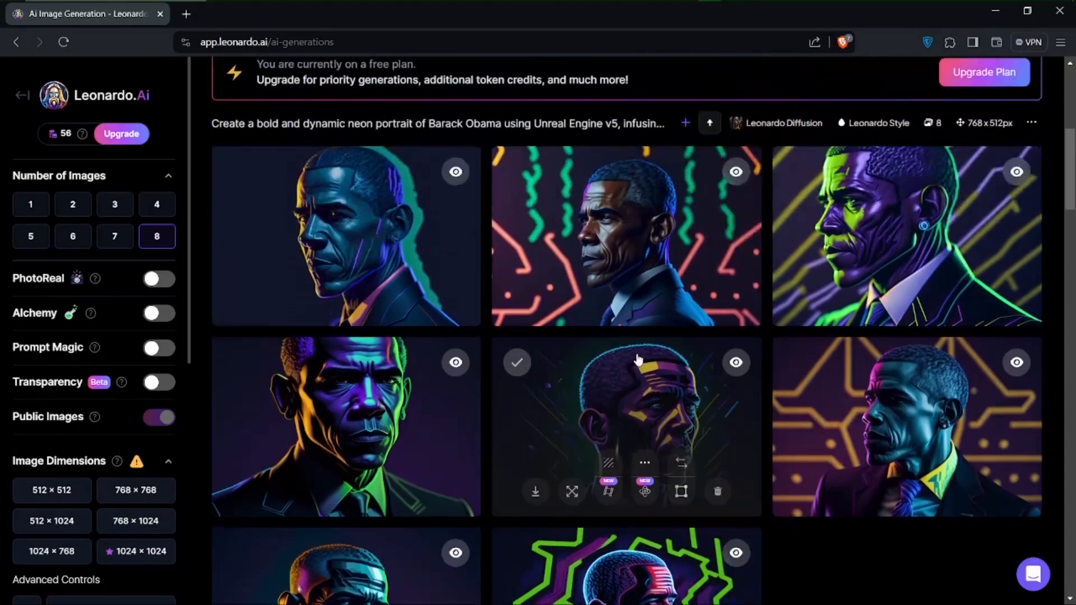
pyautogui.scroll(2, 925, 282)
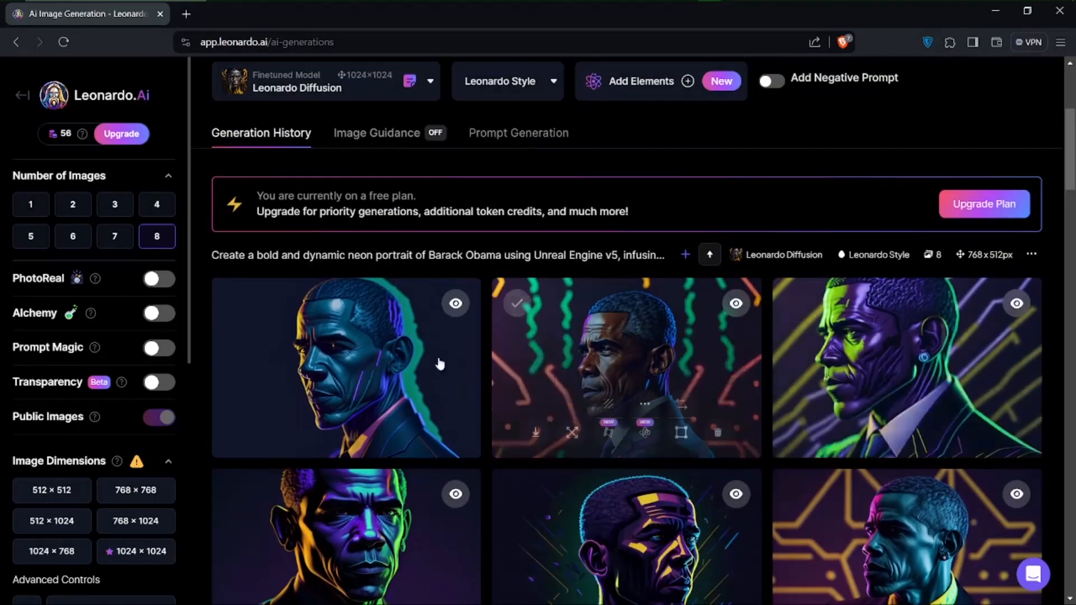
pyautogui.scroll(-2, 625, 440)
pyautogui.scroll(-3, 625, 439)
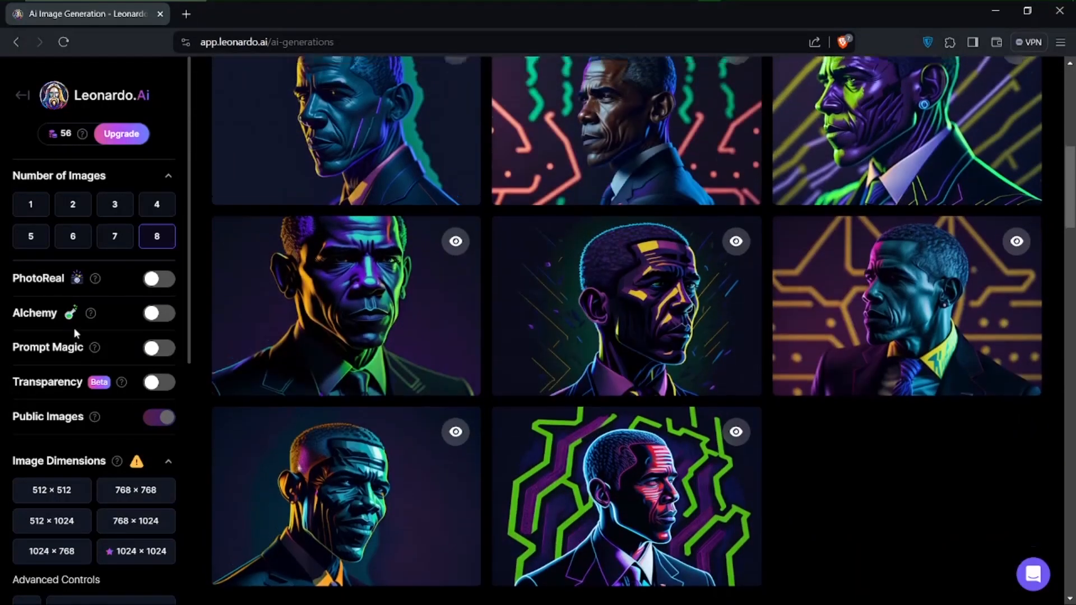
pyautogui.scroll(1, 73, 327)
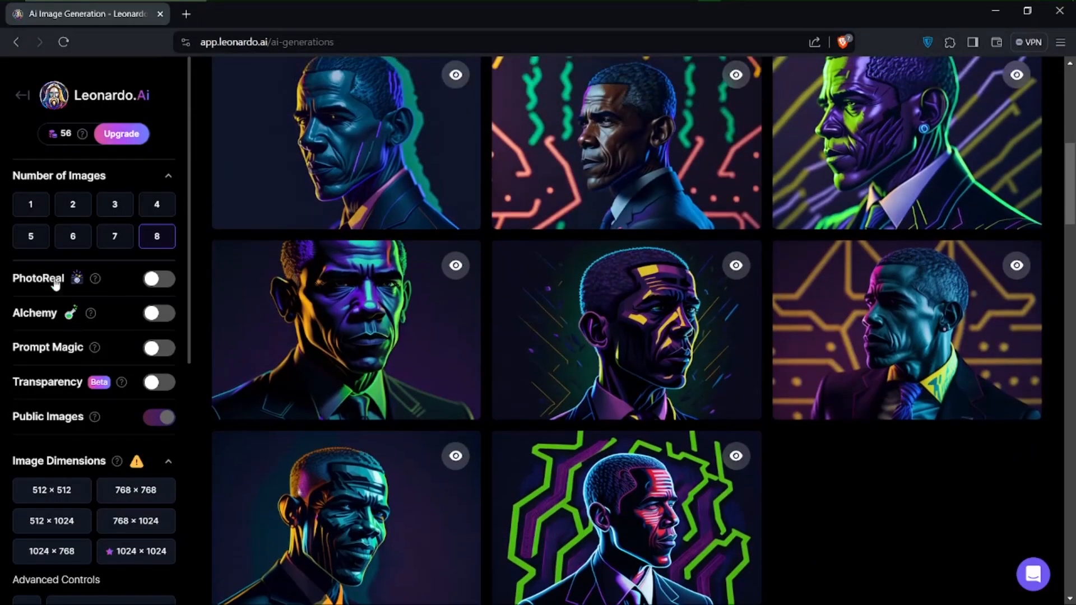
# - Replace the Obama prompt with the copied "Neon Cityscape Showdown" Naruto prompt and generate 8 images with Leonardo Diffusion
pyautogui.click(159, 242)
pyautogui.scroll(-2, 858, 364)
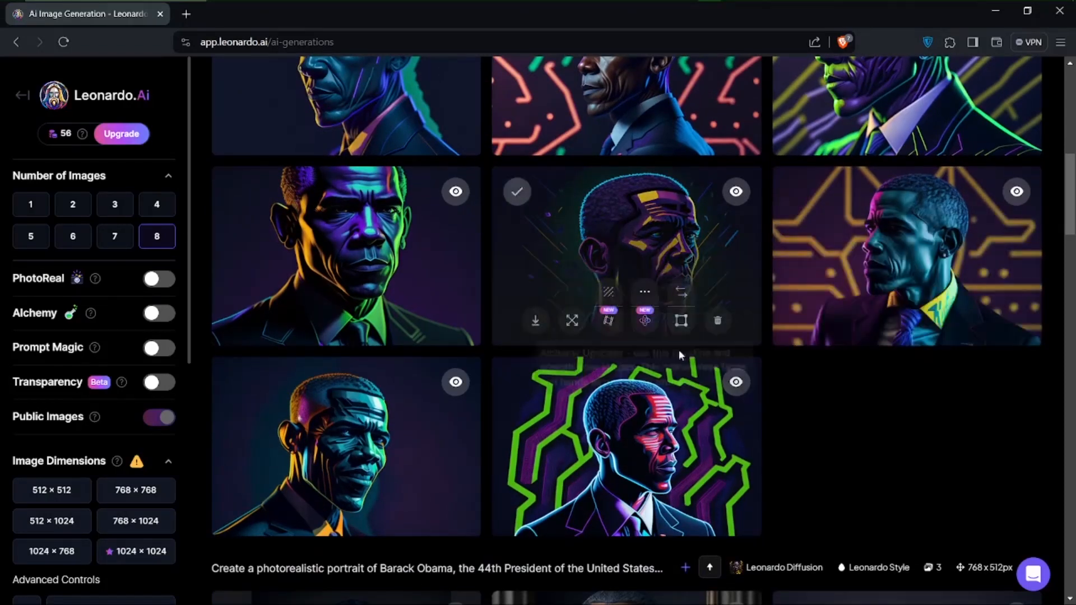
pyautogui.scroll(5, 641, 235)
pyautogui.scroll(5, 641, 234)
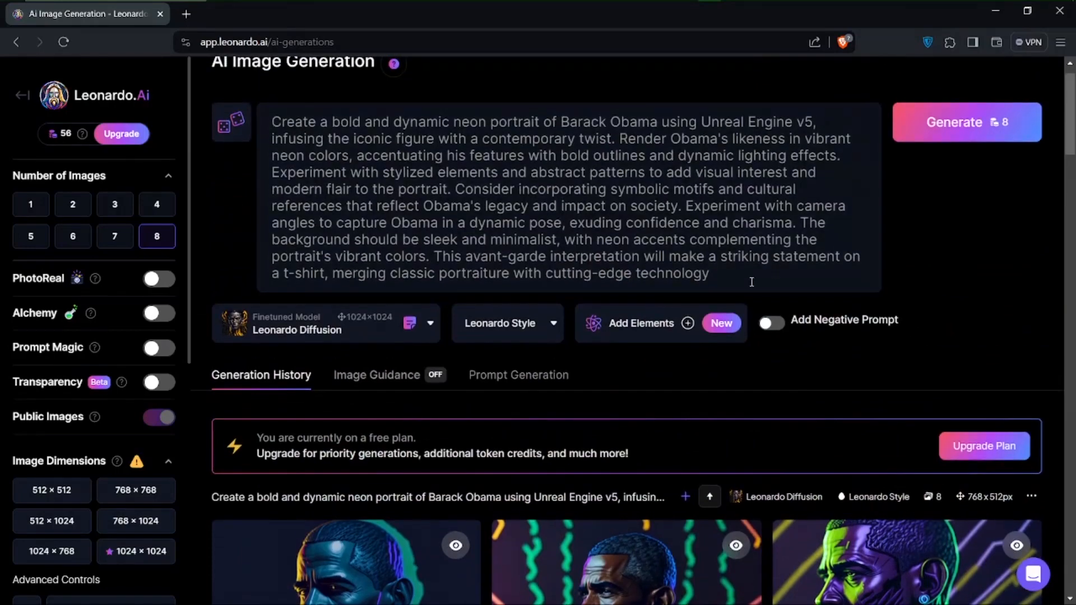
pyautogui.moveTo(751, 282); pyautogui.dragTo(238, 119)
pyautogui.press('BackSpace')
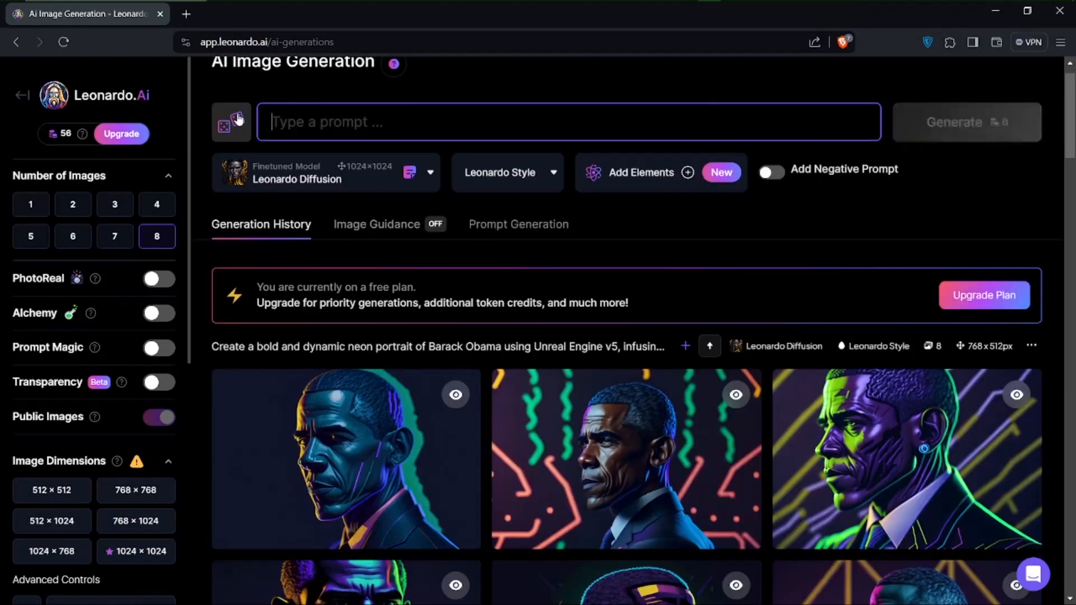
pyautogui.click(236, 121)
pyautogui.scroll(-6, 404, 353)
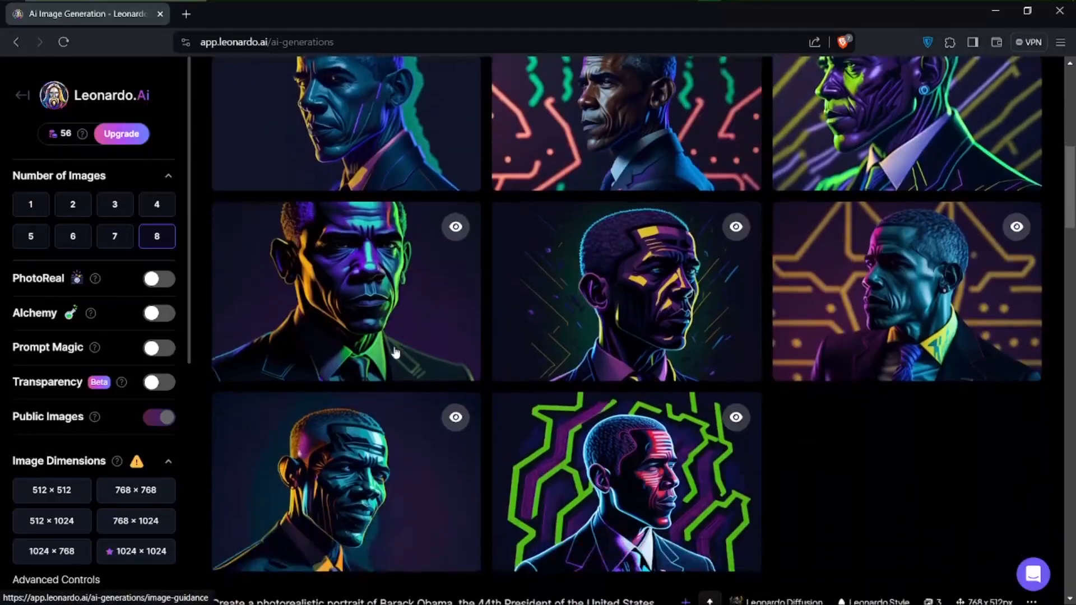
pyautogui.scroll(1, 344, 291)
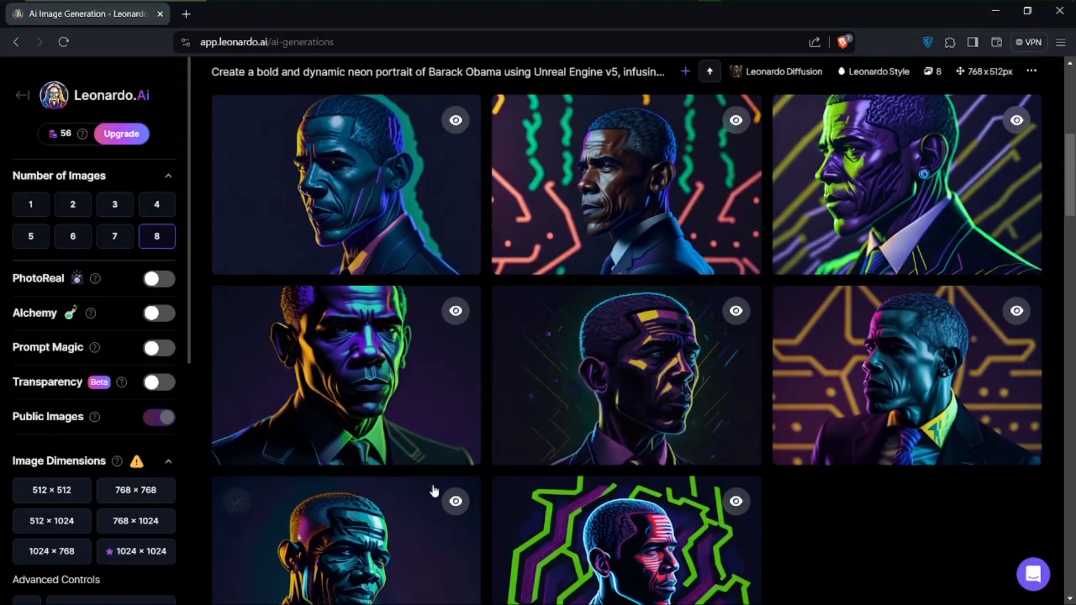
pyautogui.scroll(8, 515, 305)
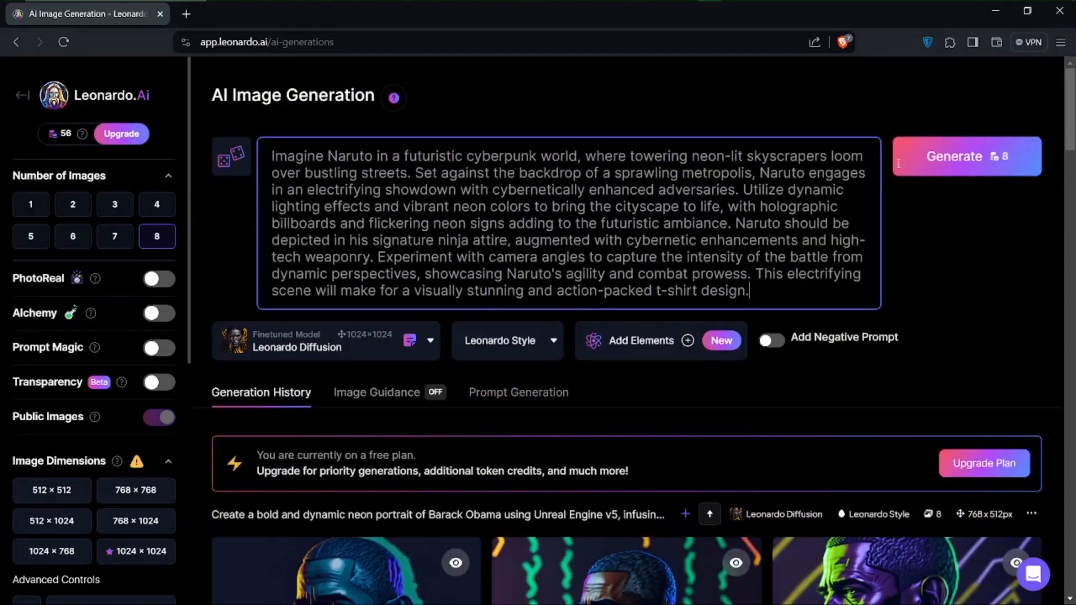
pyautogui.click(962, 158)
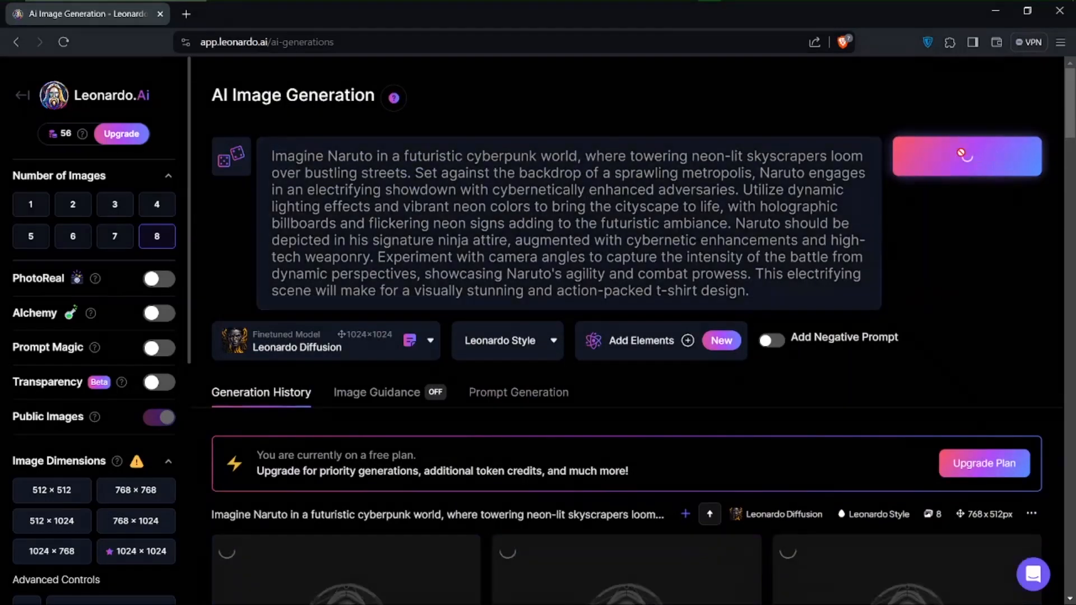
# - View the enlarged neon Obama portrait with the green circuit-like lines, then close the preview
pyautogui.scroll(-15, 594, 490)
pyautogui.scroll(-2, 595, 495)
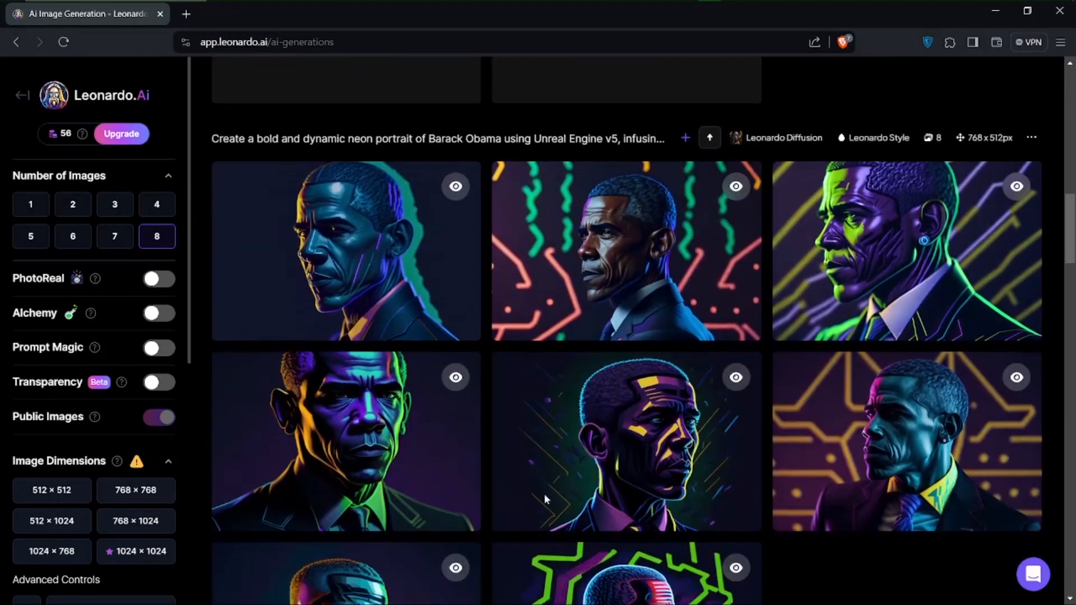
pyautogui.scroll(-5, 549, 372)
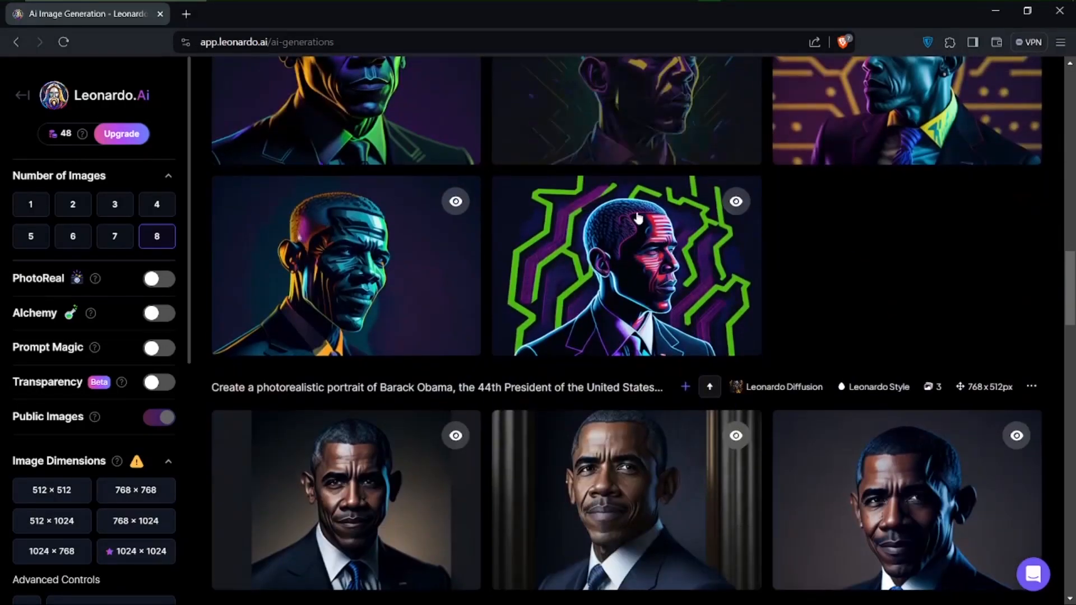
pyautogui.click(616, 247)
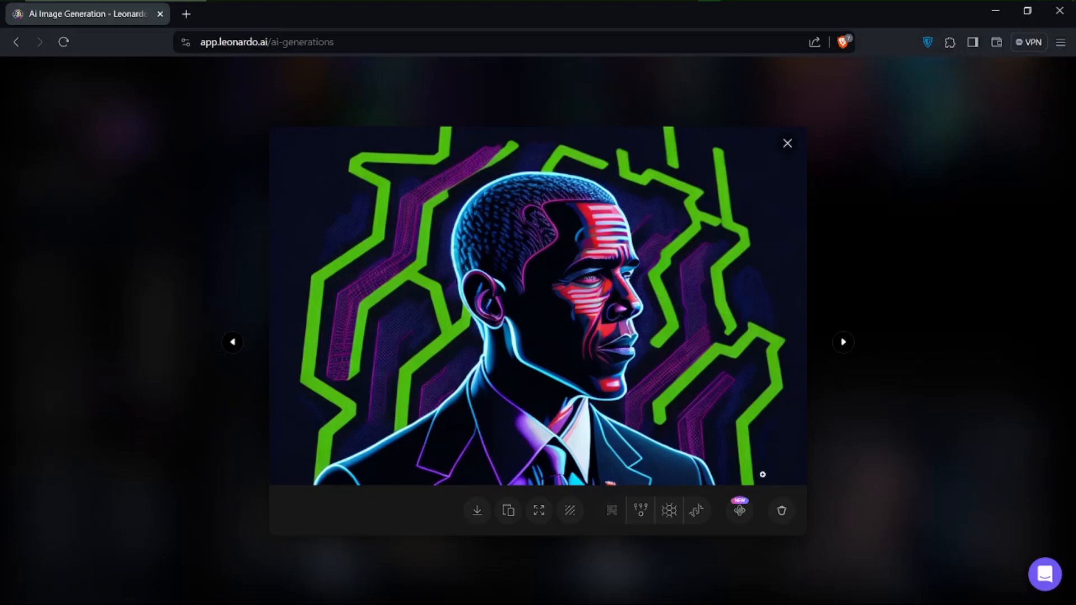
pyautogui.click(786, 145)
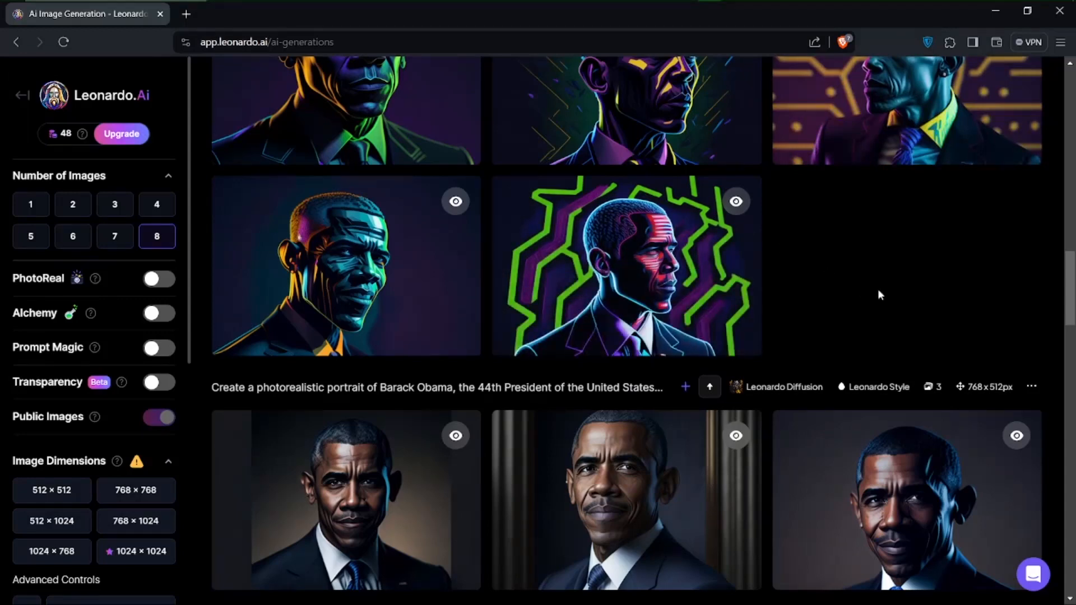
# - Compare the other neon Obama portraits and view the one with teal and orange lighting enlarged
pyautogui.scroll(2, 877, 288)
pyautogui.scroll(1, 878, 288)
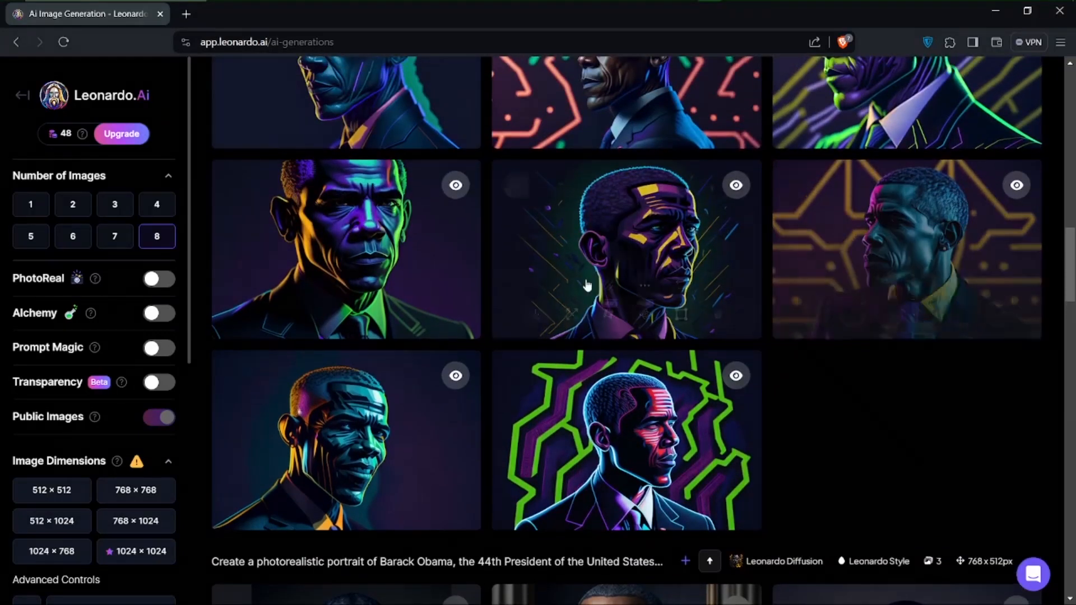
pyautogui.moveTo(395, 299)
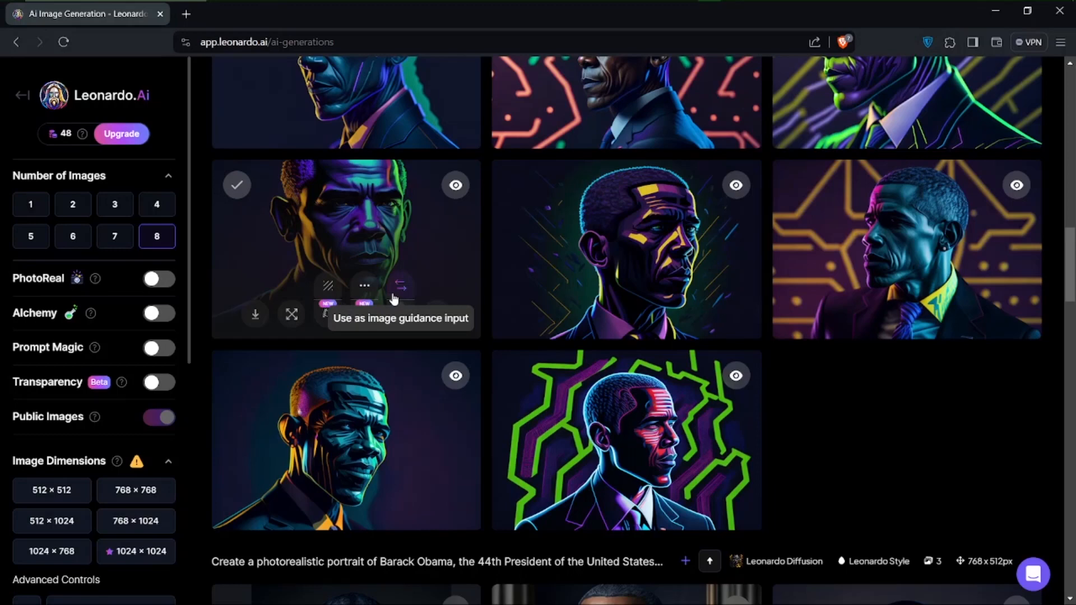
pyautogui.scroll(3, 394, 298)
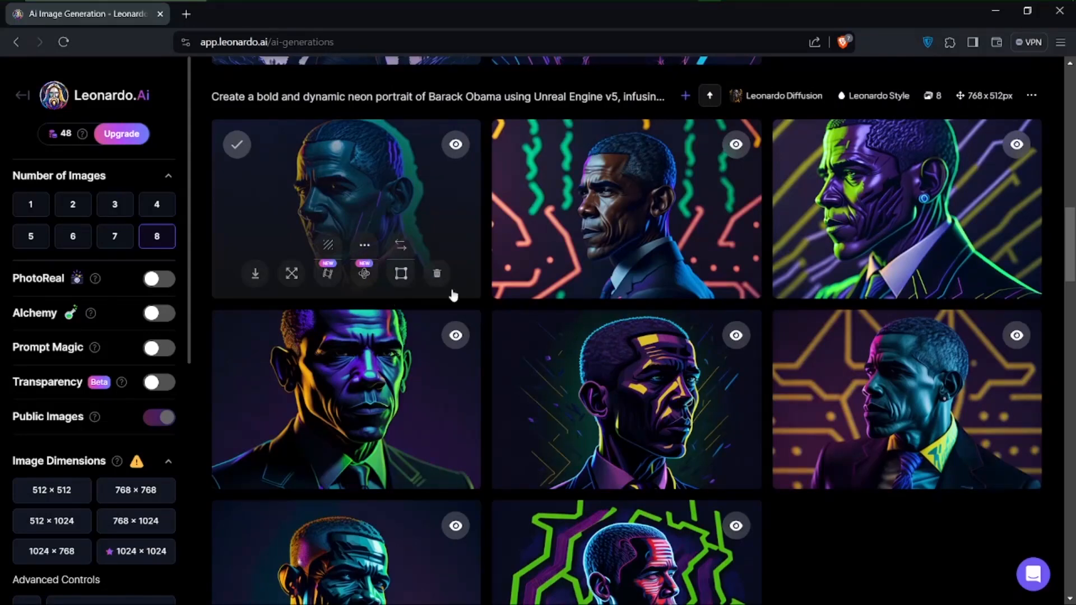
pyautogui.scroll(-2, 662, 432)
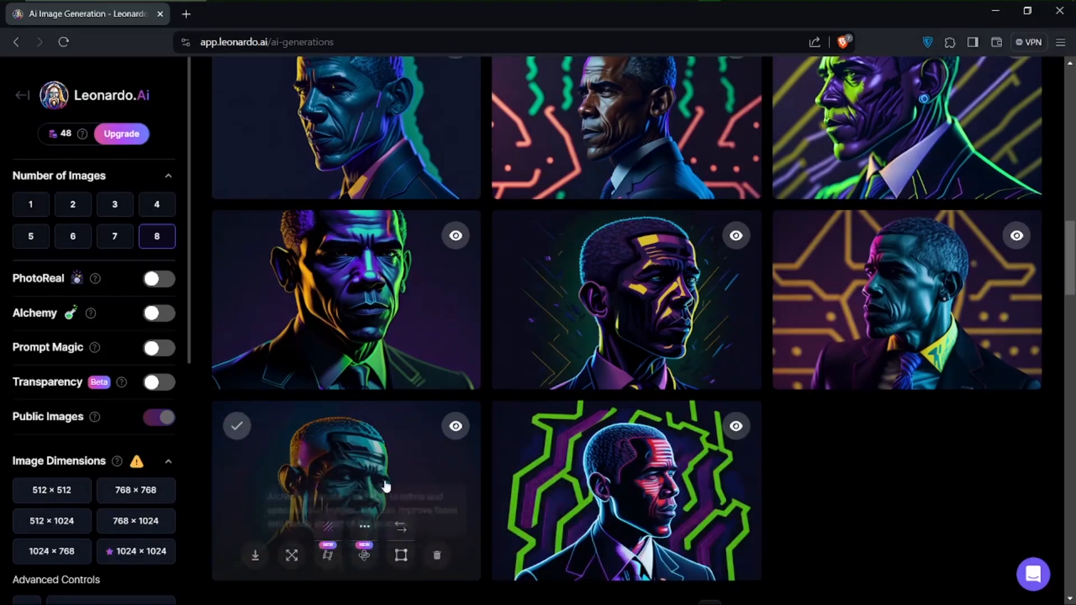
pyautogui.click(332, 476)
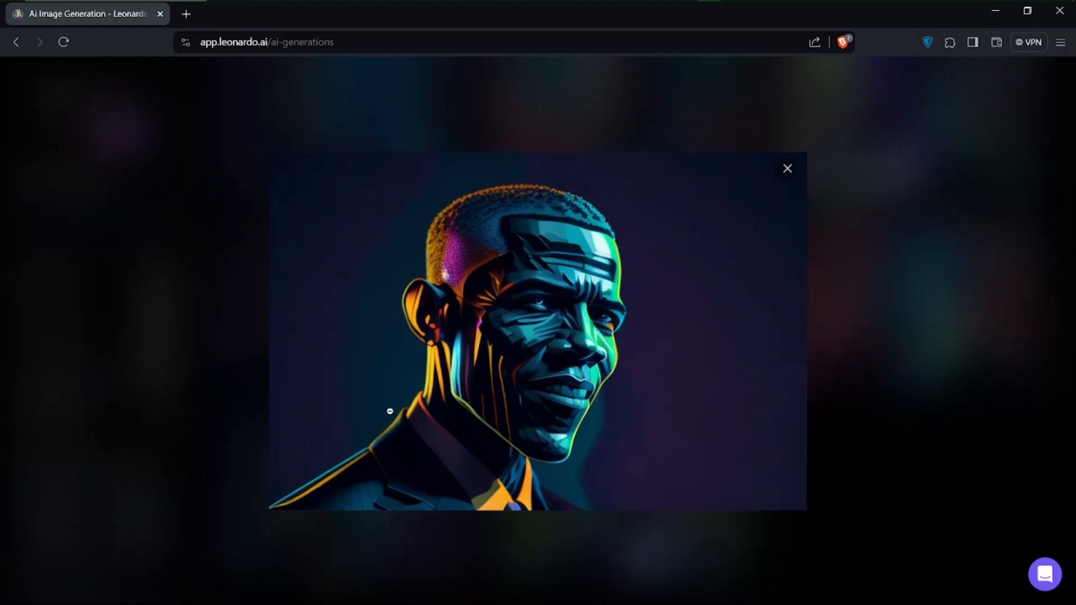
pyautogui.click(786, 169)
# - Examine the generated cyberpunk Naruto images and view the close-up of the masked character with a headband enlarged
pyautogui.scroll(2, 740, 219)
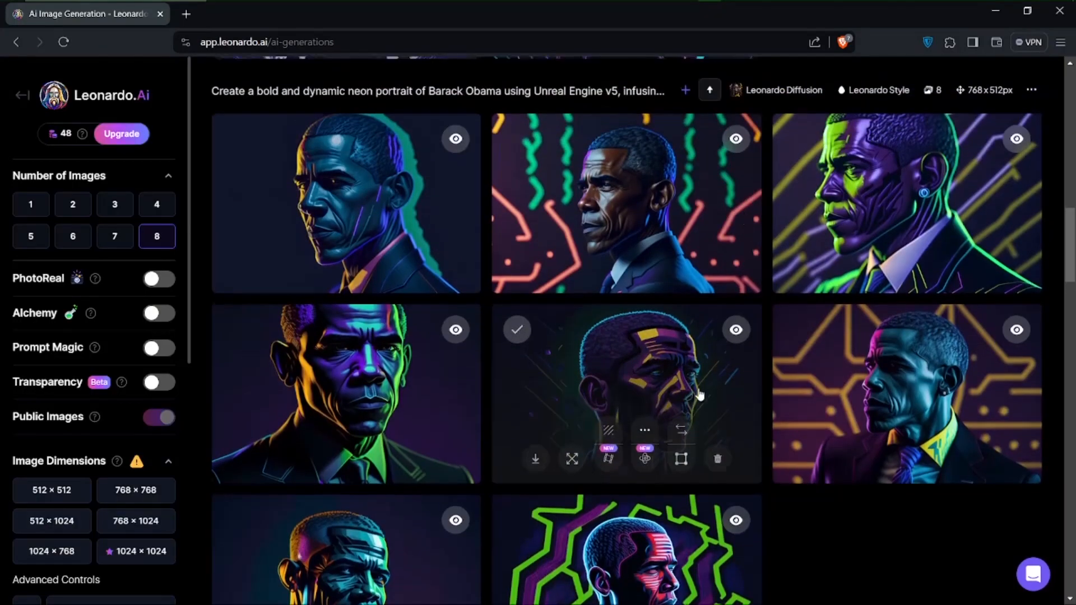
pyautogui.scroll(2, 858, 208)
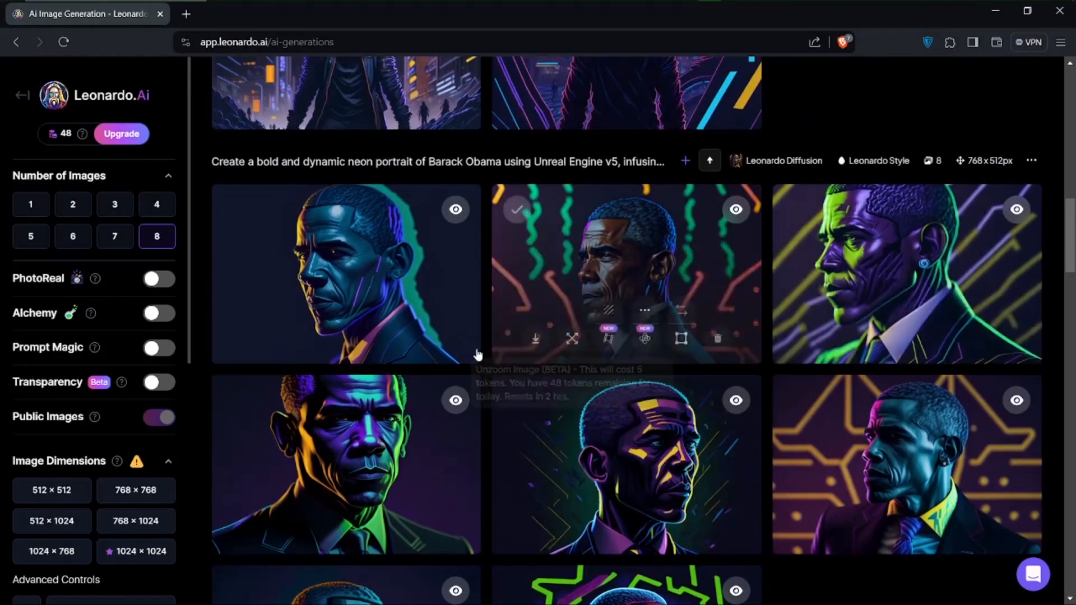
pyautogui.scroll(-5, 678, 403)
pyautogui.scroll(9, 678, 493)
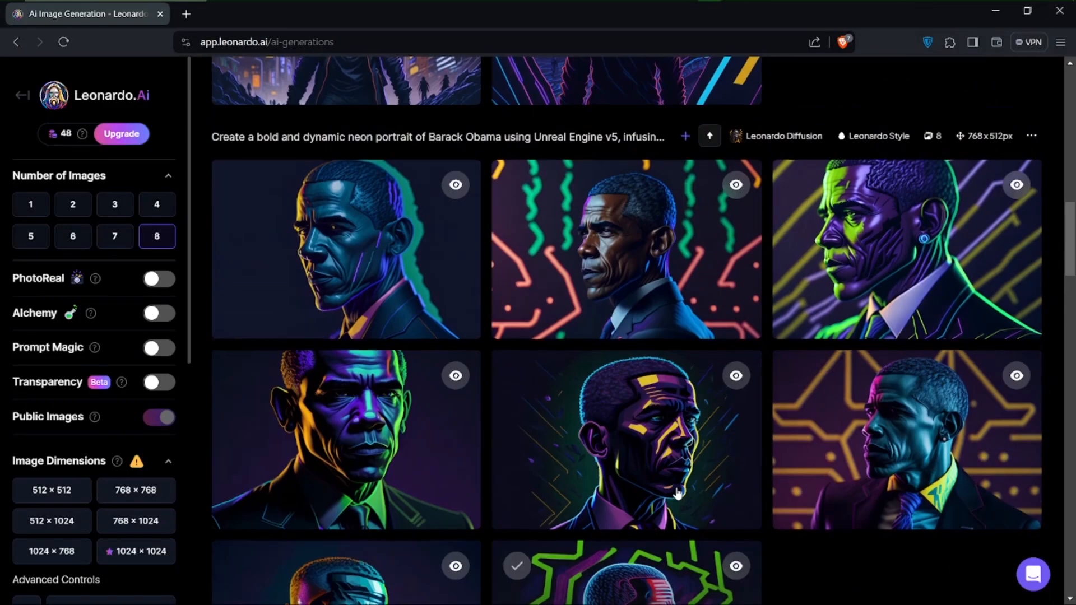
pyautogui.scroll(2, 691, 374)
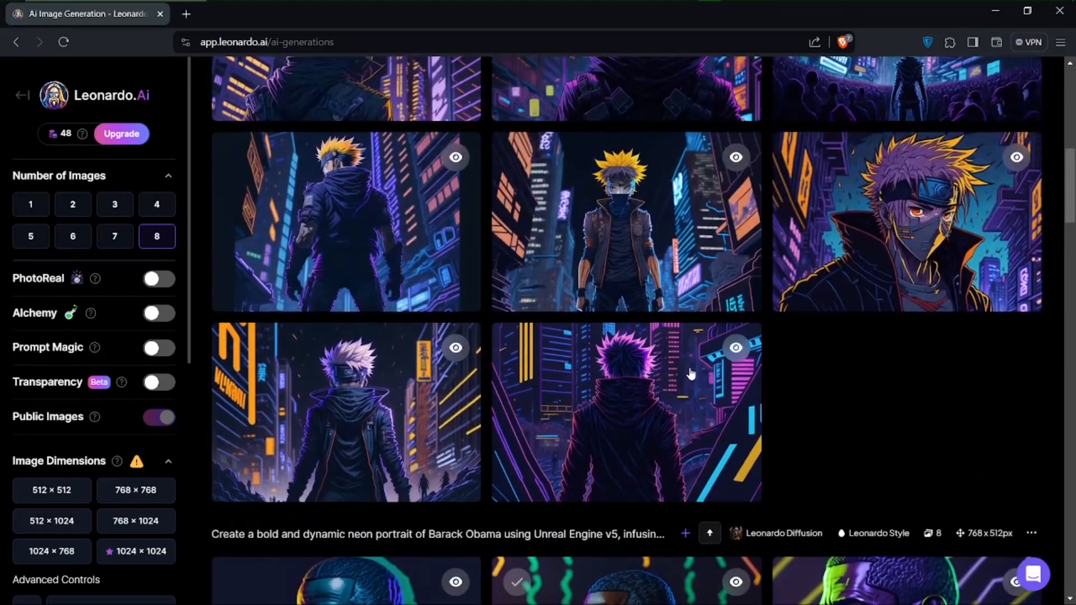
pyautogui.scroll(2, 584, 384)
pyautogui.scroll(3, 584, 384)
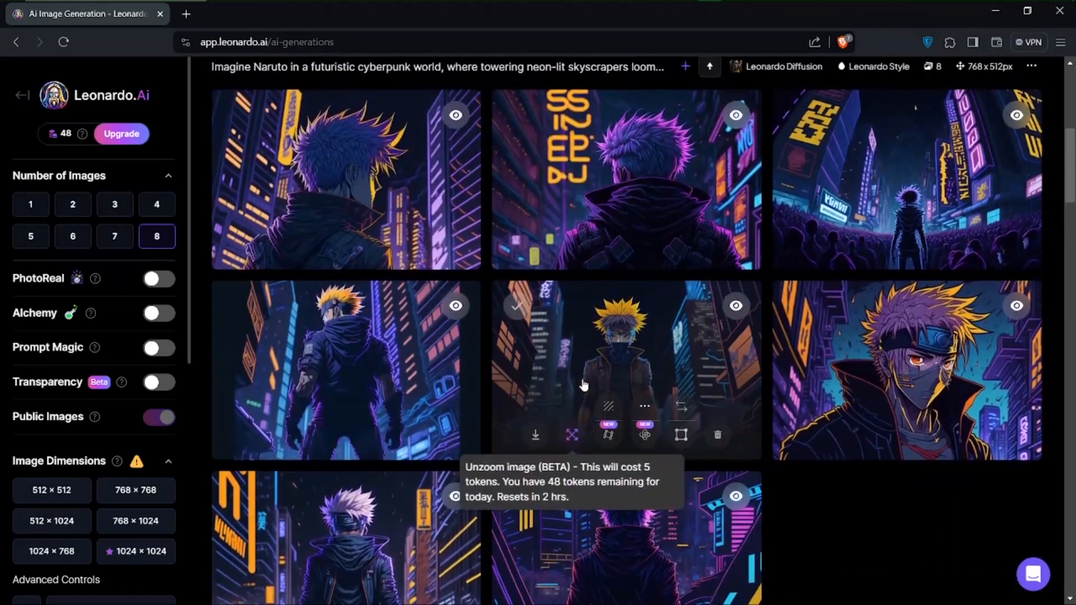
pyautogui.scroll(-5, 533, 415)
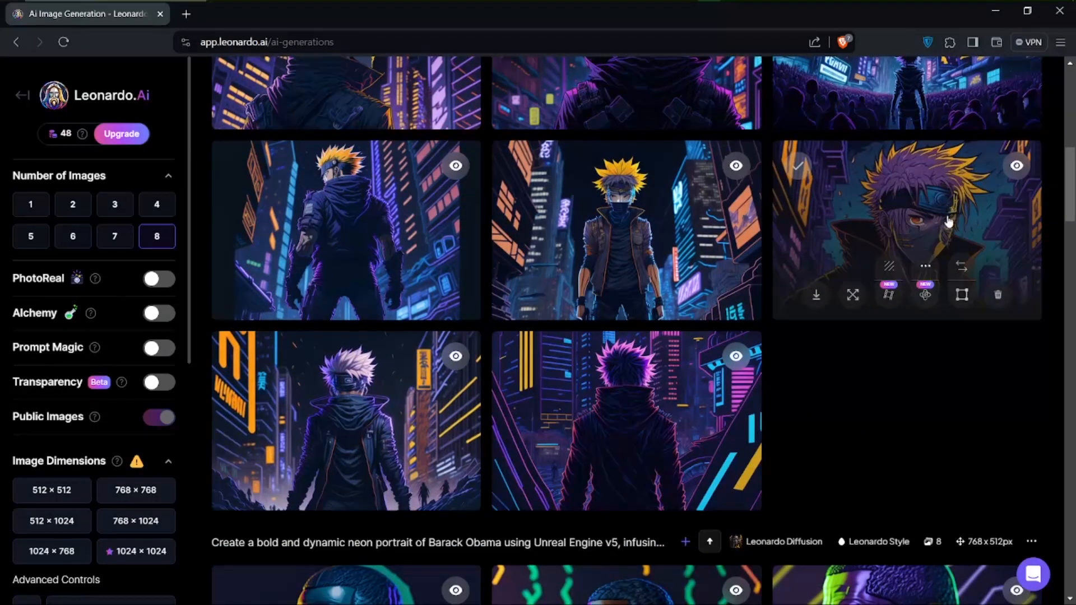
pyautogui.scroll(1, 948, 221)
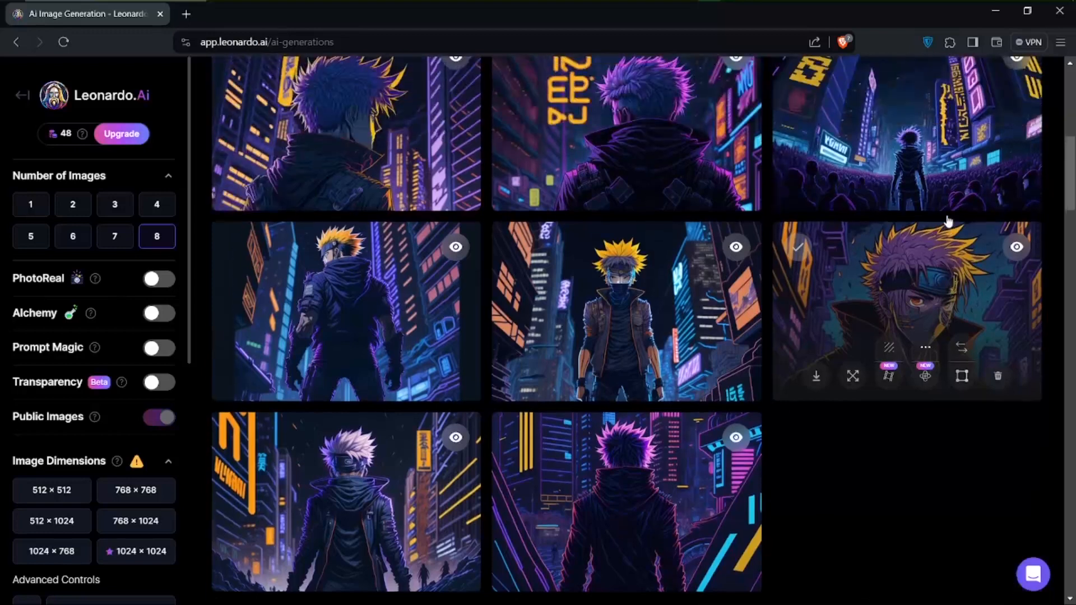
pyautogui.click(917, 317)
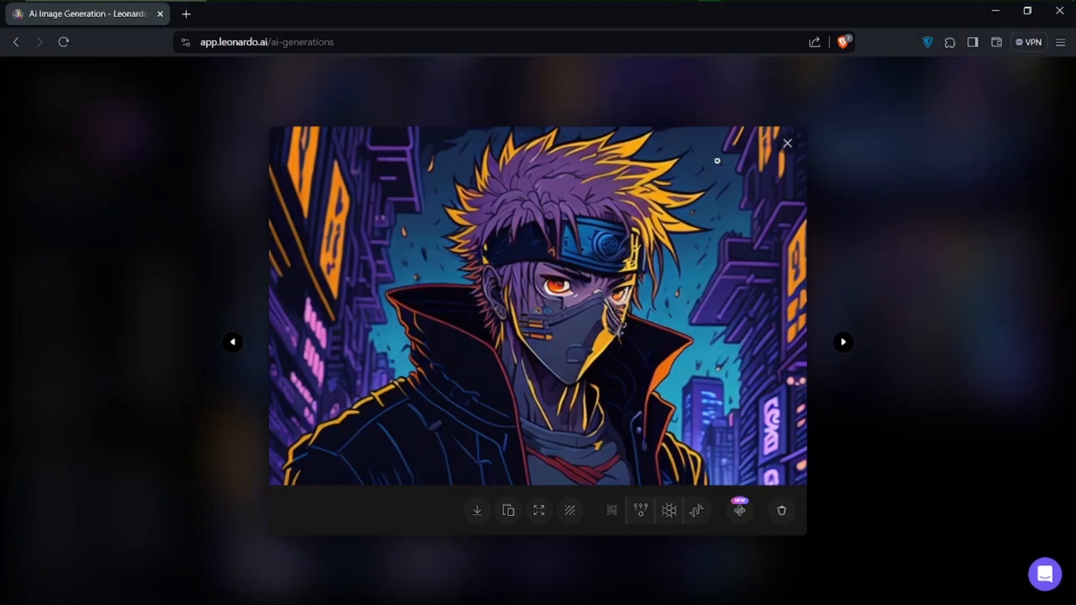
pyautogui.click(787, 144)
# - Browse the generation history from the Naruto images down to the cosmic scenes and return to the newest generation
pyautogui.scroll(5, 636, 269)
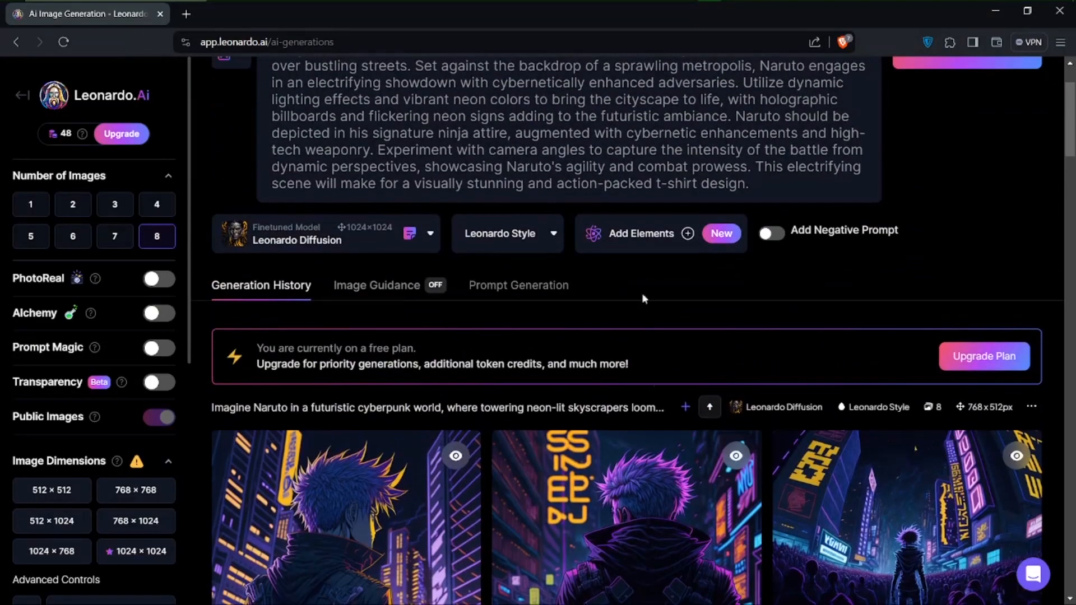
pyautogui.scroll(-15, 644, 494)
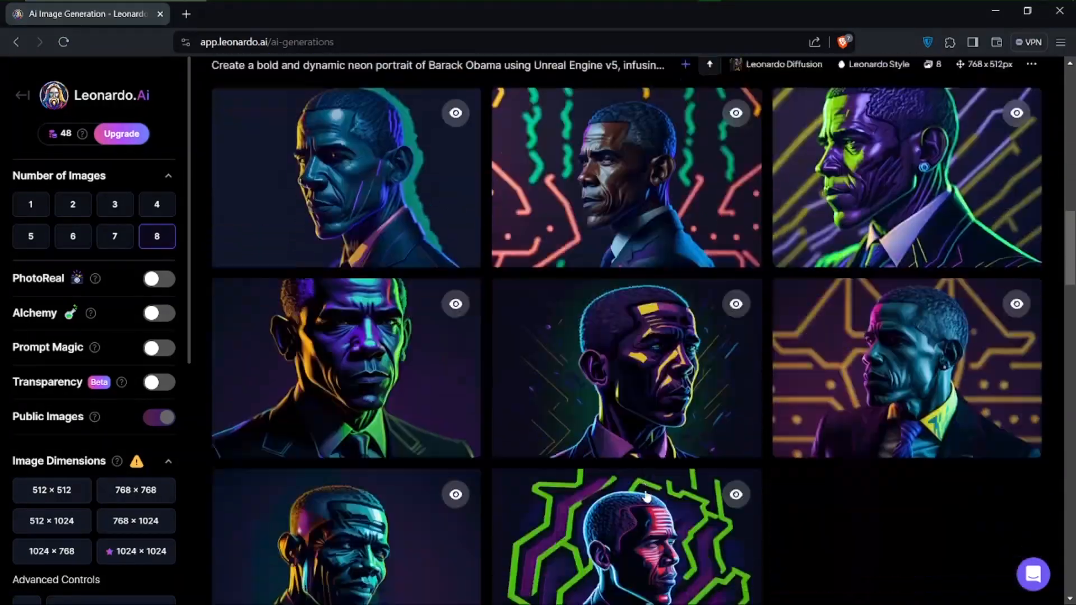
pyautogui.scroll(-7, 645, 496)
pyautogui.scroll(2, 646, 495)
pyautogui.scroll(-2, 645, 496)
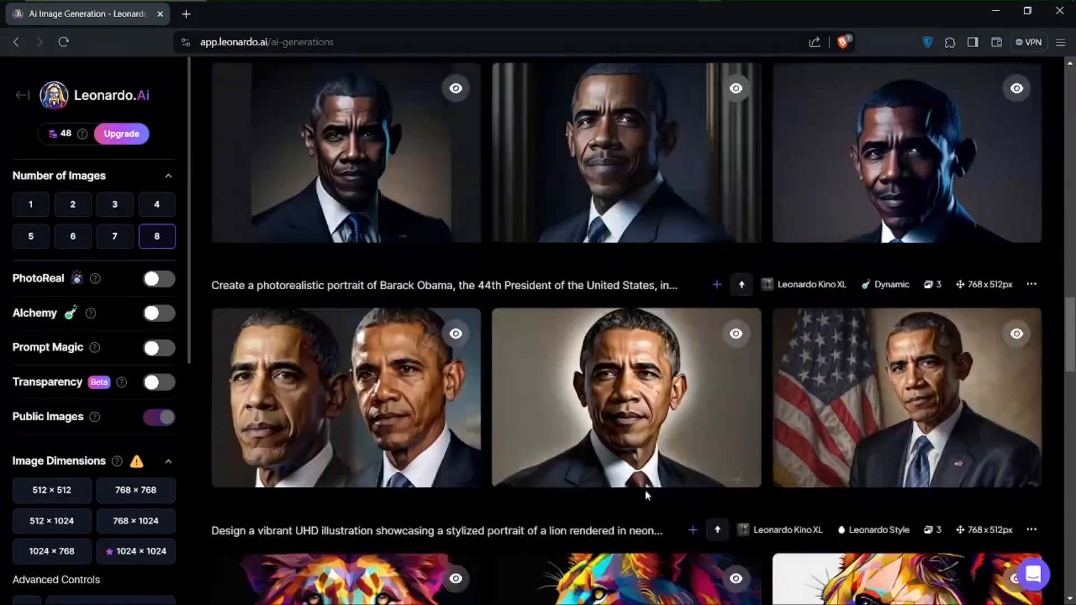
pyautogui.scroll(-20, 644, 493)
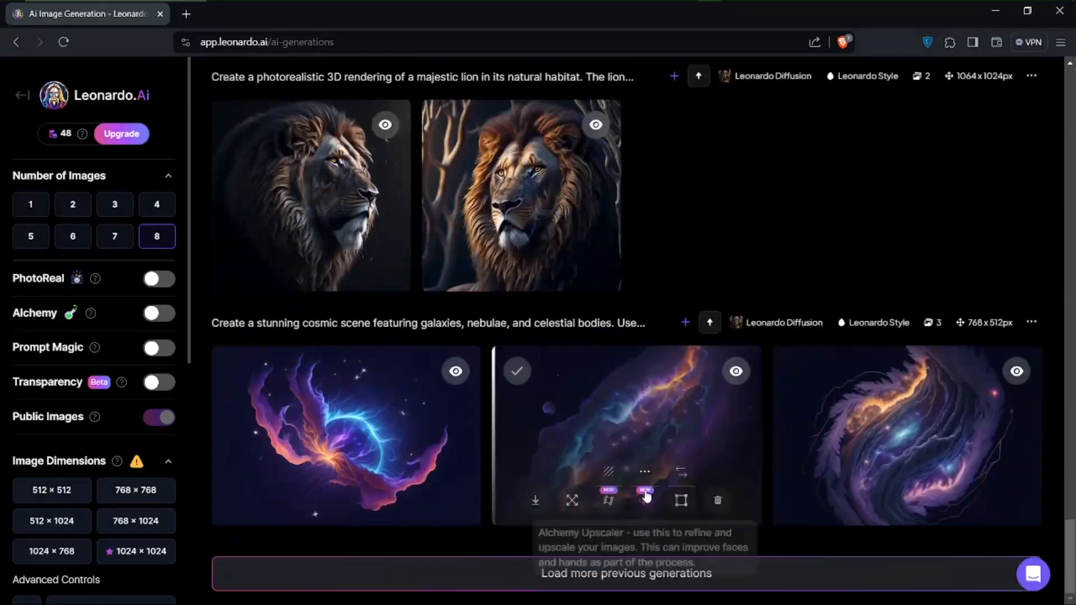
pyautogui.scroll(20, 645, 495)
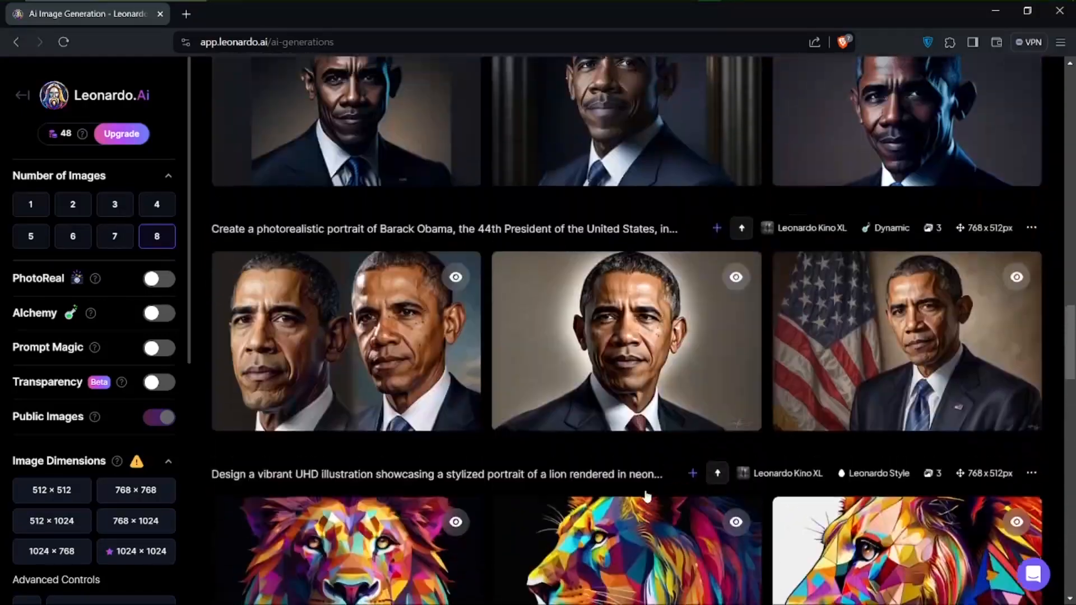
pyautogui.scroll(20, 647, 496)
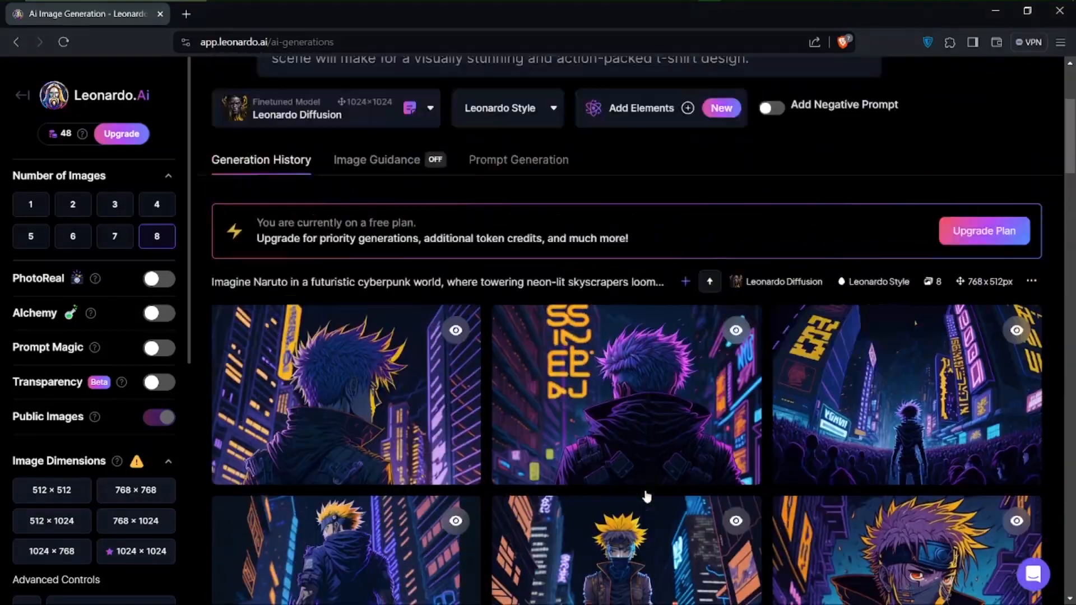
# - Review the eight cyberpunk Naruto images once more and bring the image dimension and advanced controls into view
pyautogui.scroll(-7, 492, 560)
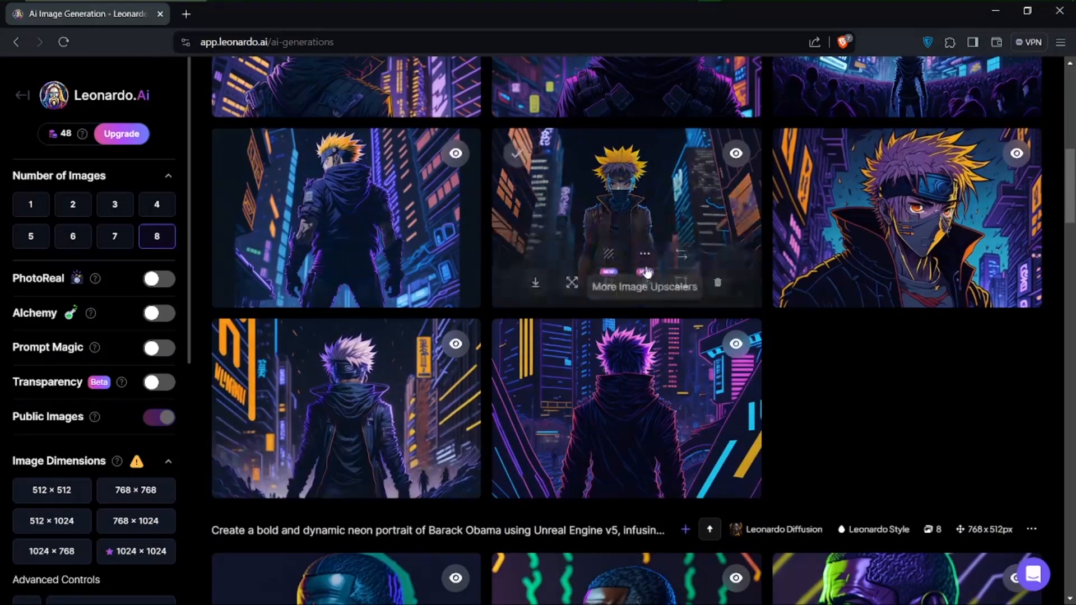
pyautogui.scroll(6, 647, 272)
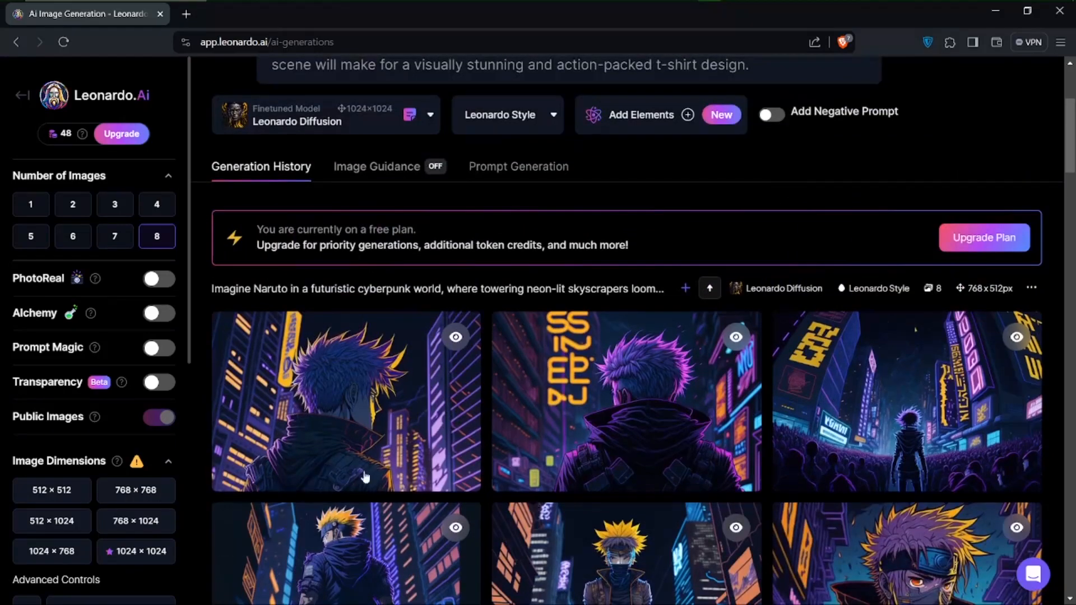
pyautogui.scroll(-2, 364, 477)
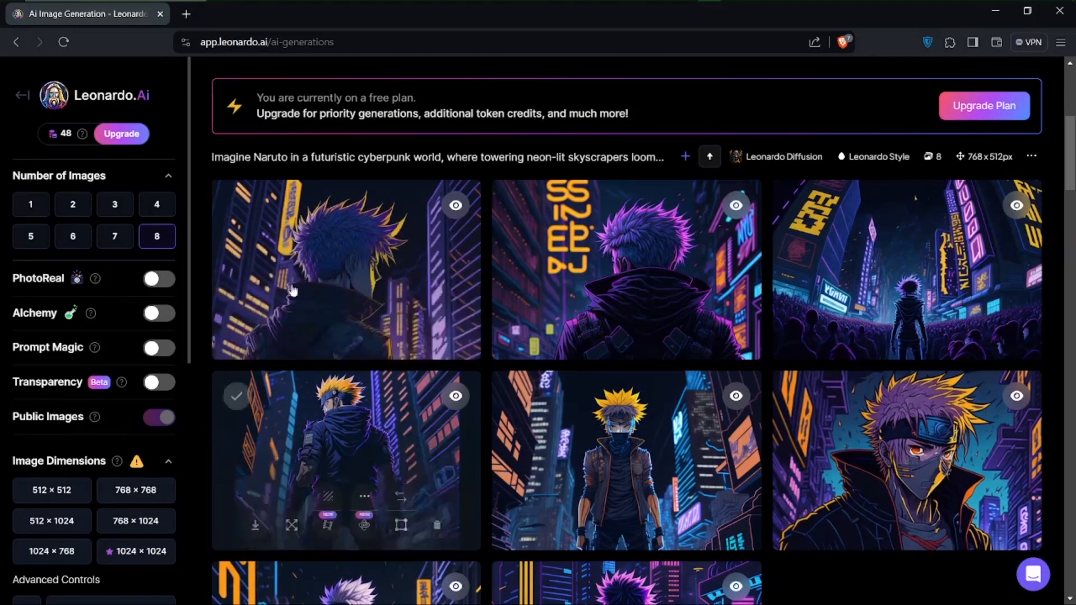
pyautogui.scroll(-2, 225, 280)
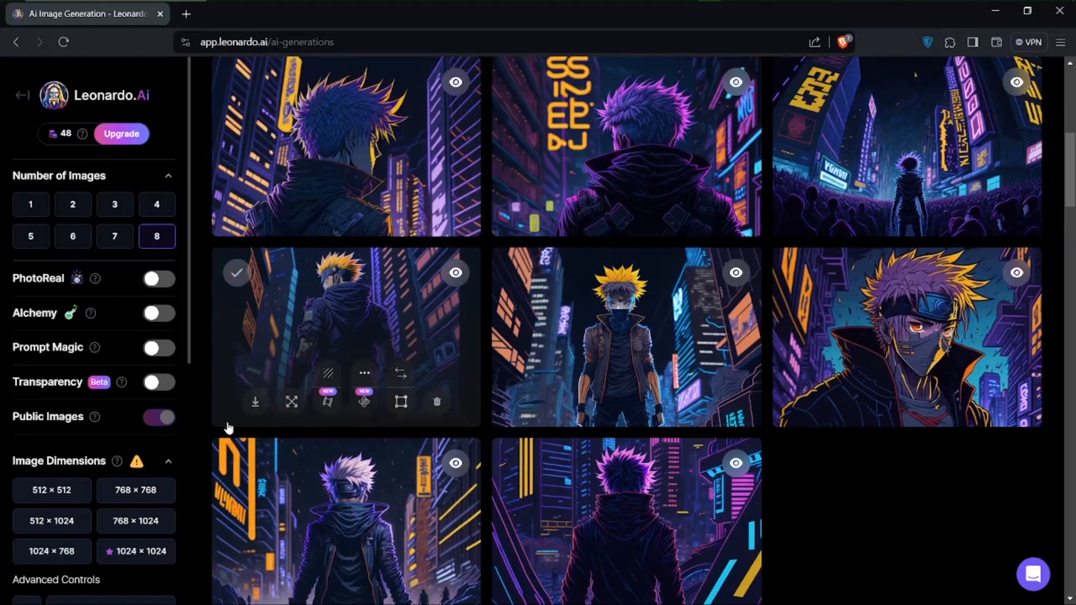
pyautogui.scroll(-2, 112, 538)
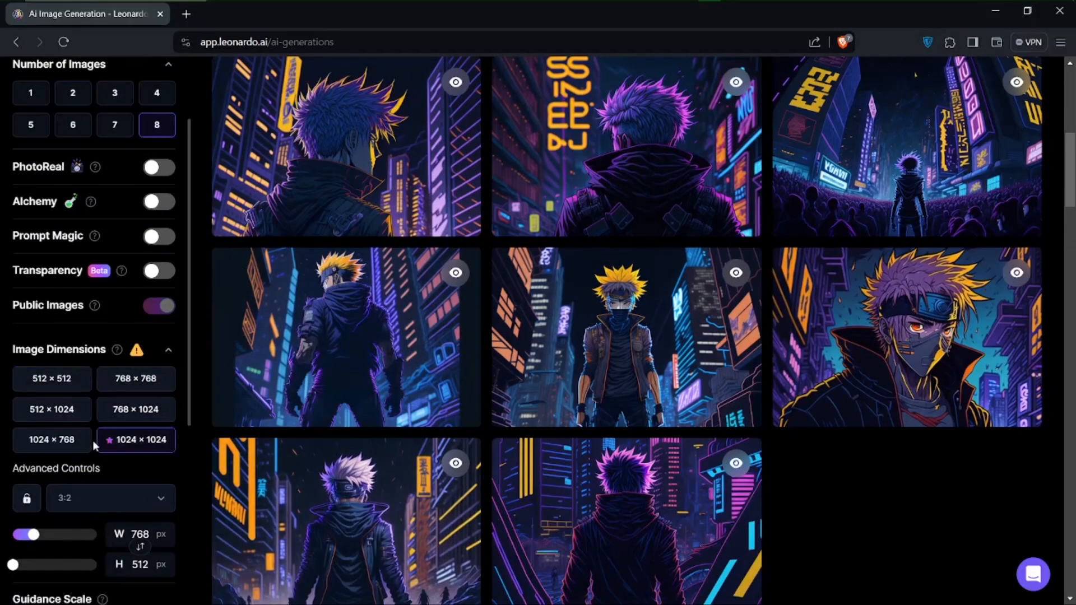
# - Set the number of images to 2 and the custom image size to 1056 × 1048 px with a 1:1 aspect ratio
pyautogui.scroll(-1, 90, 508)
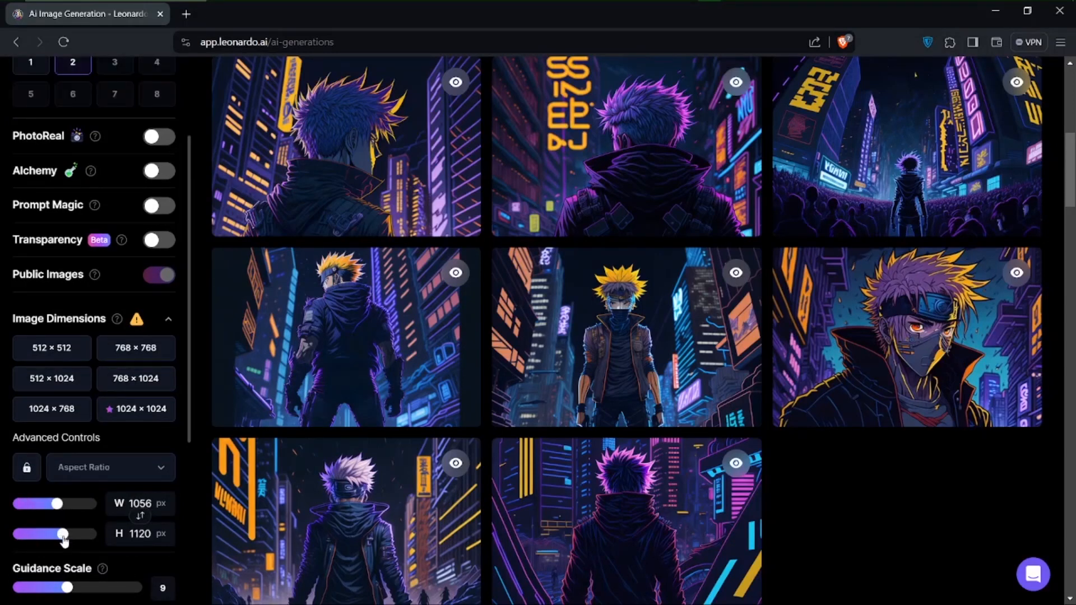
pyautogui.scroll(5, 655, 235)
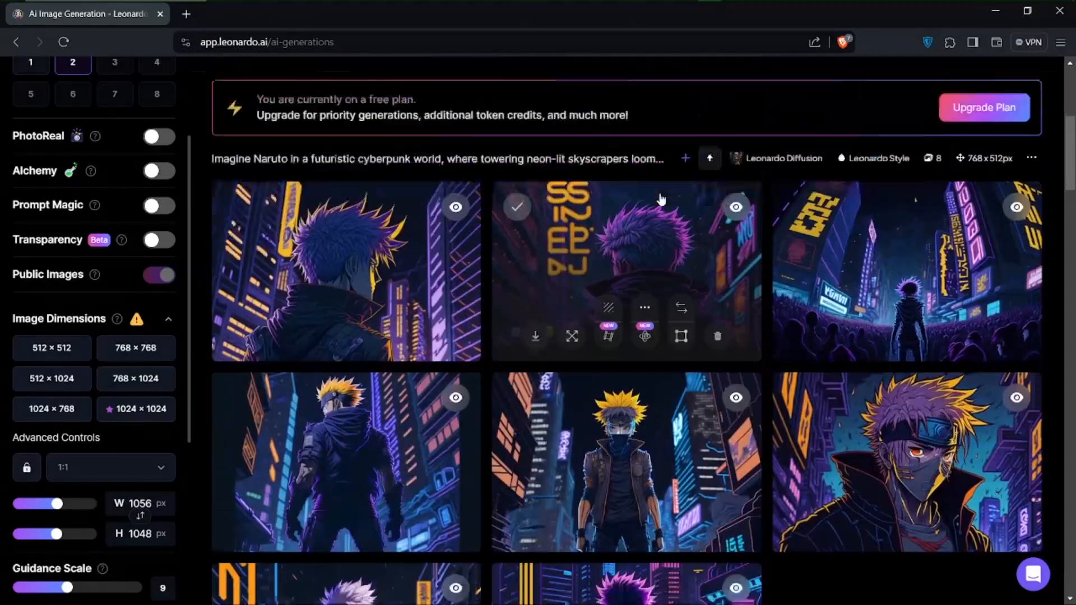
pyautogui.scroll(3, 520, 260)
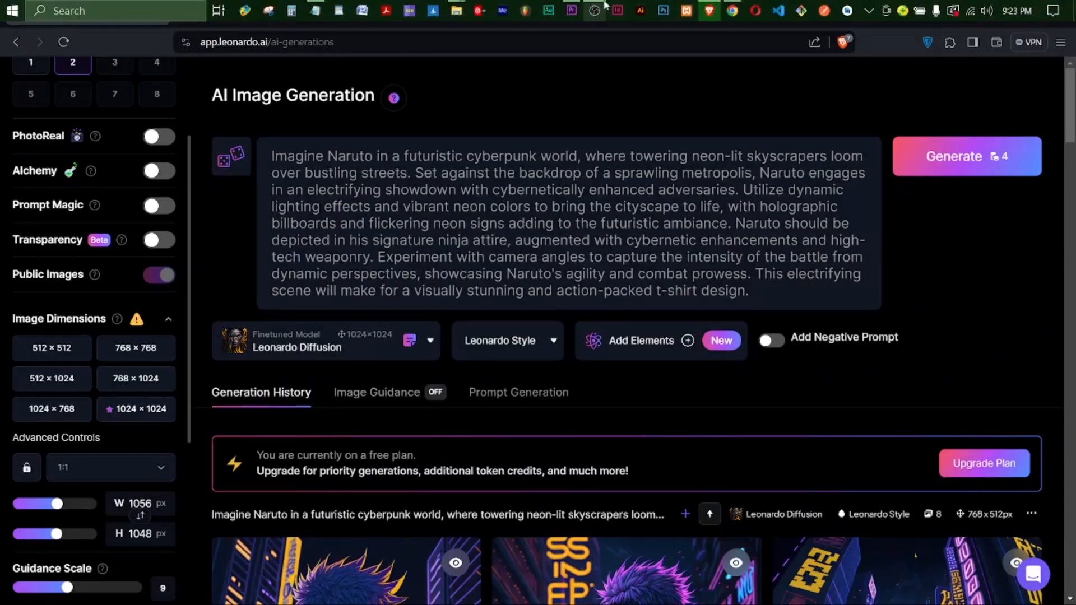
# - Switch to ChatGPT and request detailed prompts for "Street Art Goku" in the existing conversation
pyautogui.click(731, 8)
pyautogui.click(655, 325)
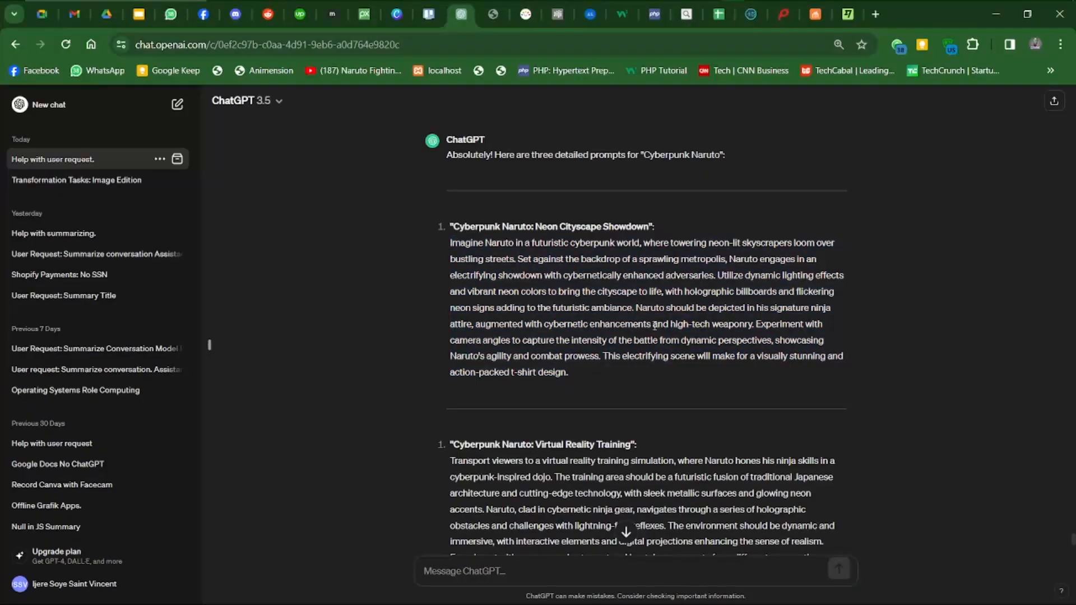
pyautogui.scroll(-3, 654, 324)
pyautogui.scroll(-5, 654, 325)
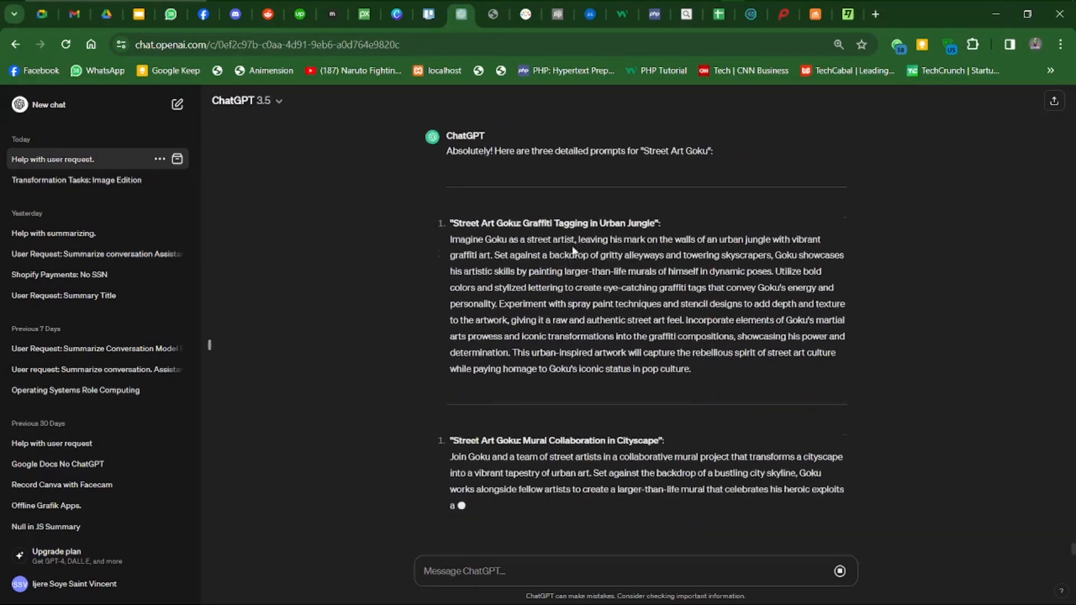
# - Copy the full text of the "Street Art Goku: Graffiti Tagging in Urban Jungle" prompt, without its title
pyautogui.scroll(3, 500, 216)
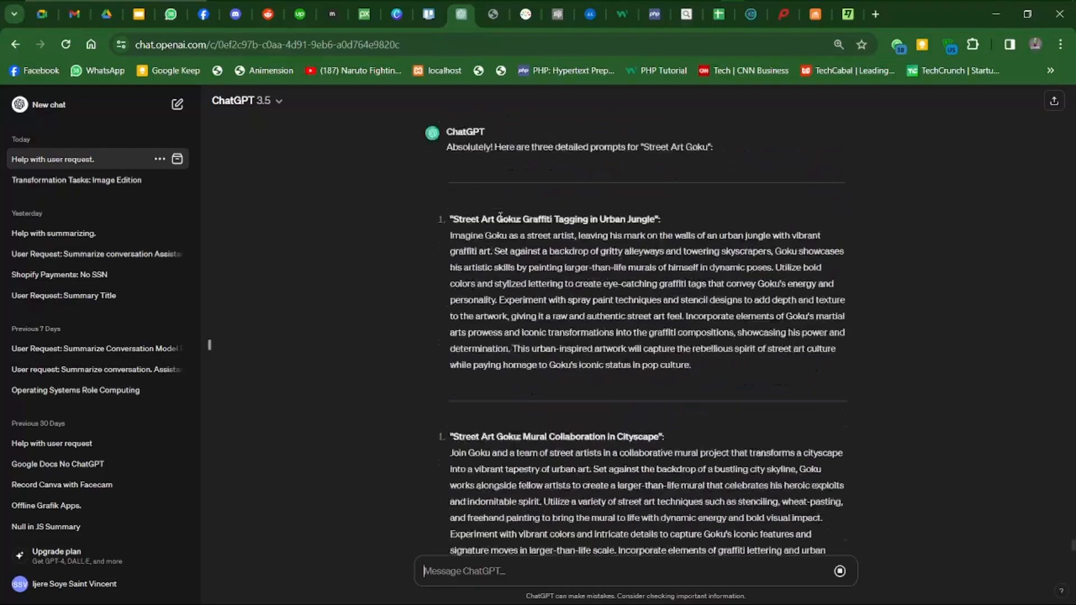
pyautogui.scroll(5, 516, 356)
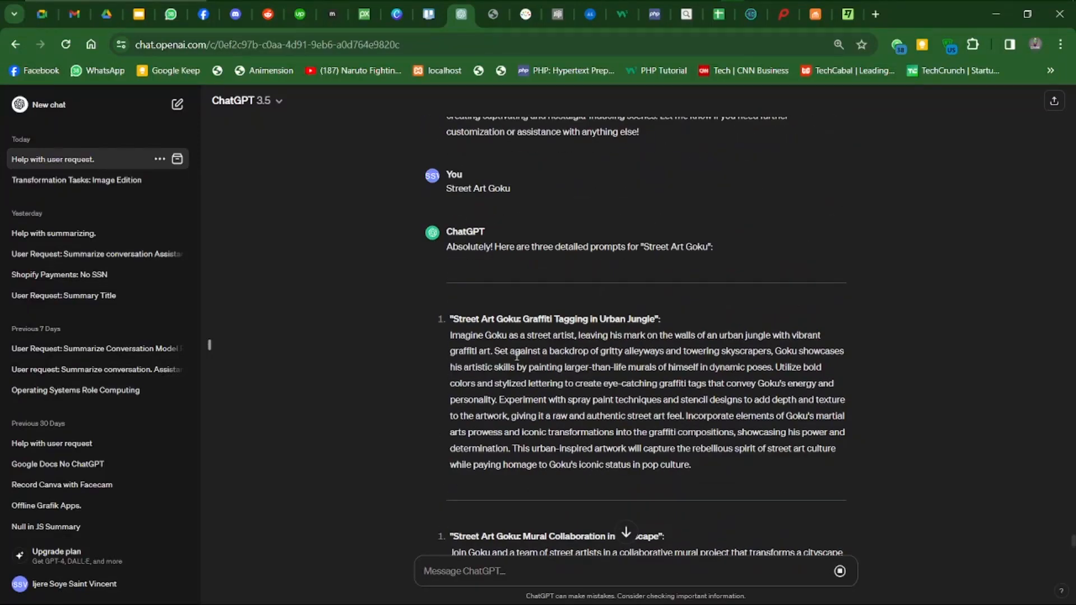
pyautogui.scroll(-1, 517, 356)
pyautogui.moveTo(450, 268); pyautogui.dragTo(699, 403)
pyautogui.hotkey('ctrl', 'c')
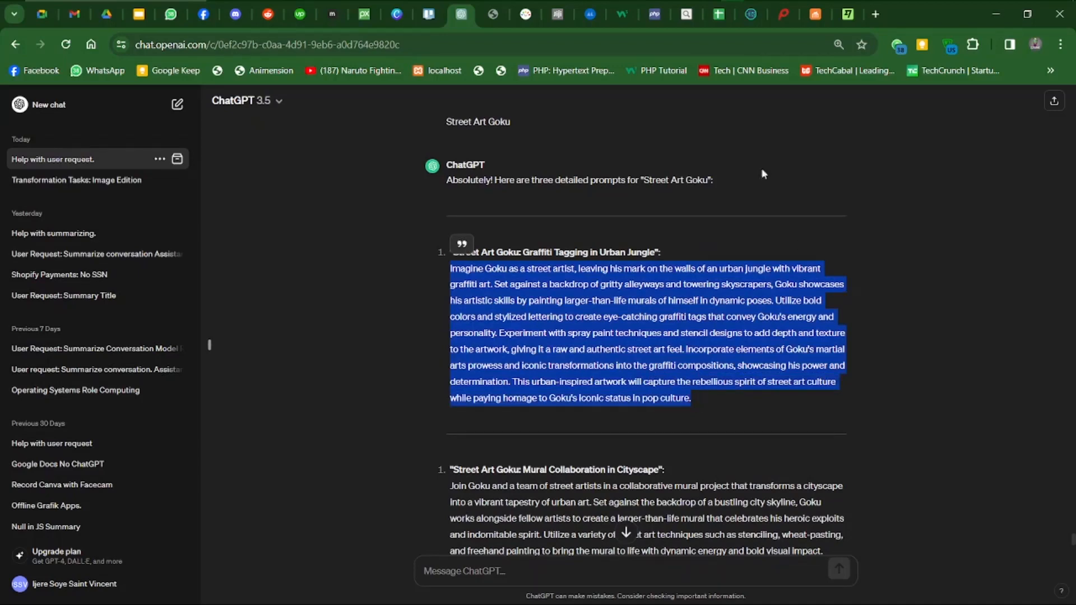
# - Switch to Leonardo.Ai, replace the arcade Goku prompt with the copied street artist Goku prompt, and generate the images
pyautogui.moveTo(767, 5)
pyautogui.click(708, 10)
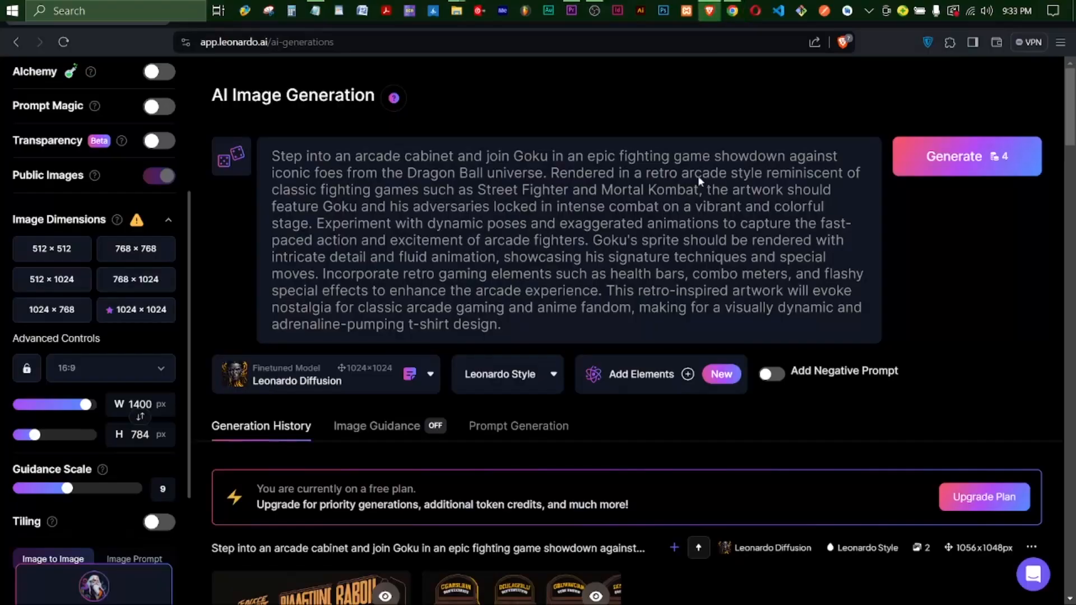
pyautogui.moveTo(500, 325); pyautogui.dragTo(213, 129)
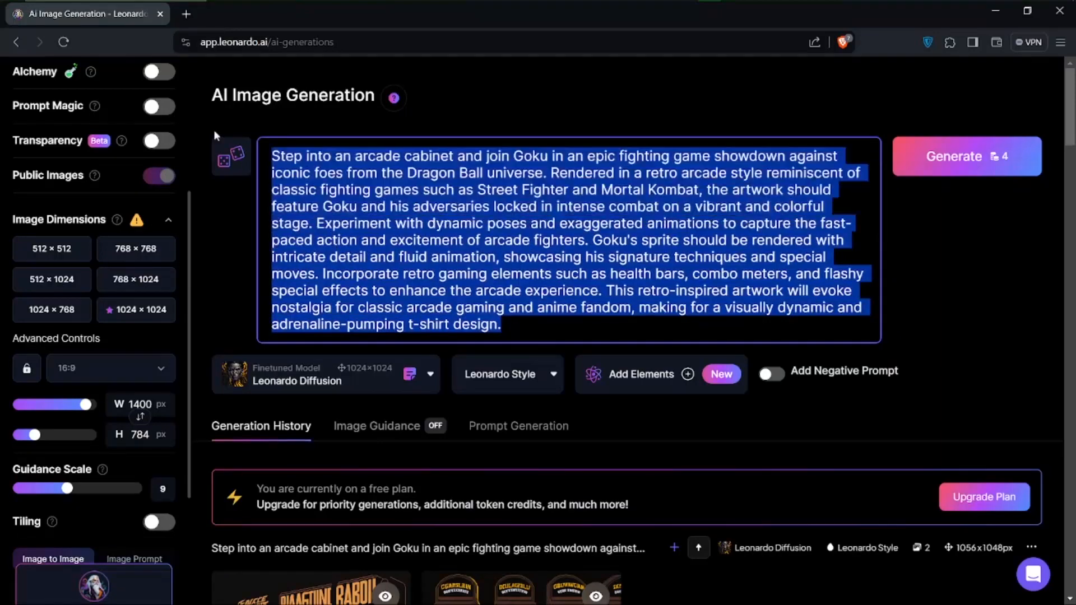
pyautogui.press('BackSpace')
pyautogui.hotkey('ctrl', 'v')
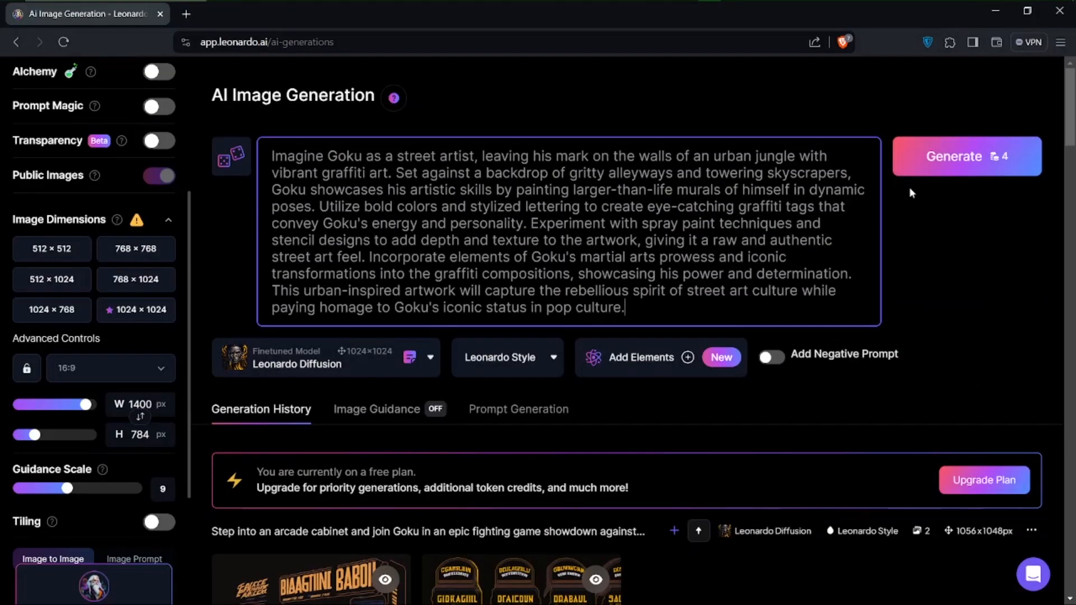
pyautogui.click(963, 164)
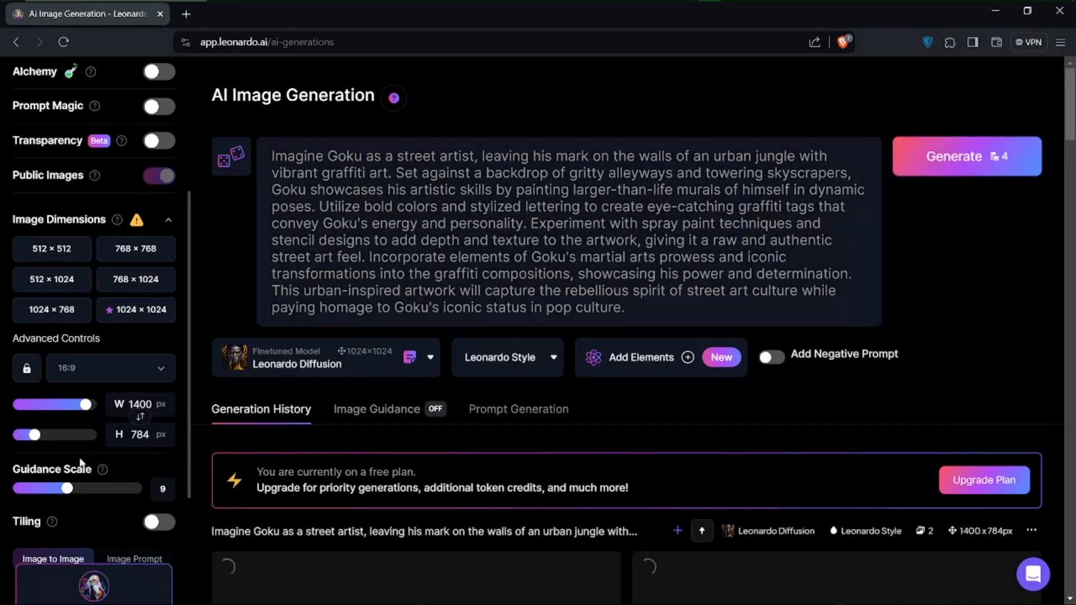
# - Look over the generation settings and browse the generation history down past the cyberpunk Naruto images and back up
pyautogui.scroll(-2, 66, 479)
pyautogui.scroll(6, 66, 478)
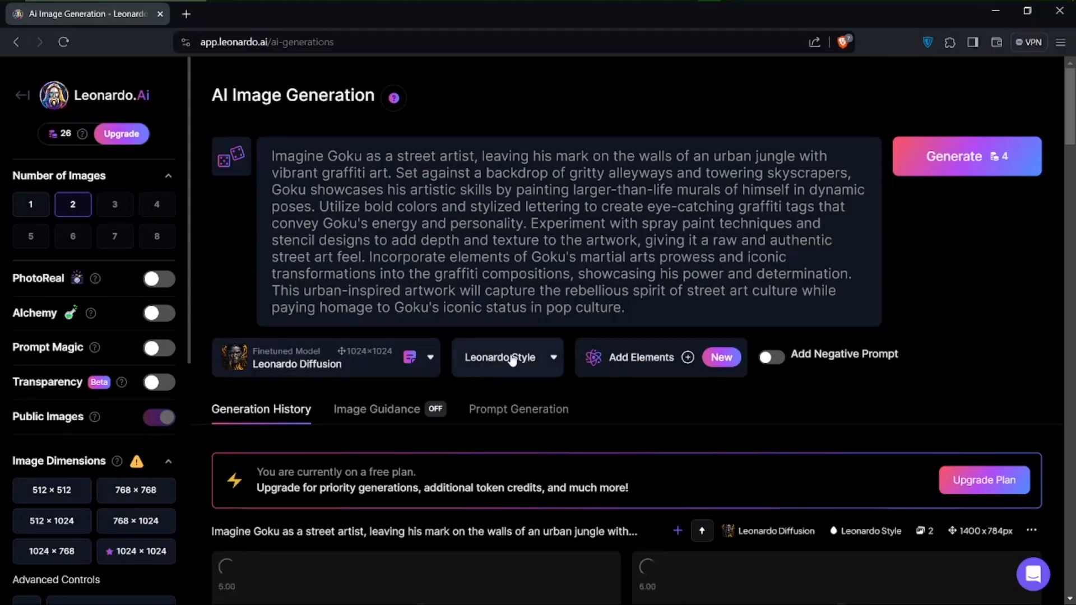
pyautogui.scroll(-5, 639, 393)
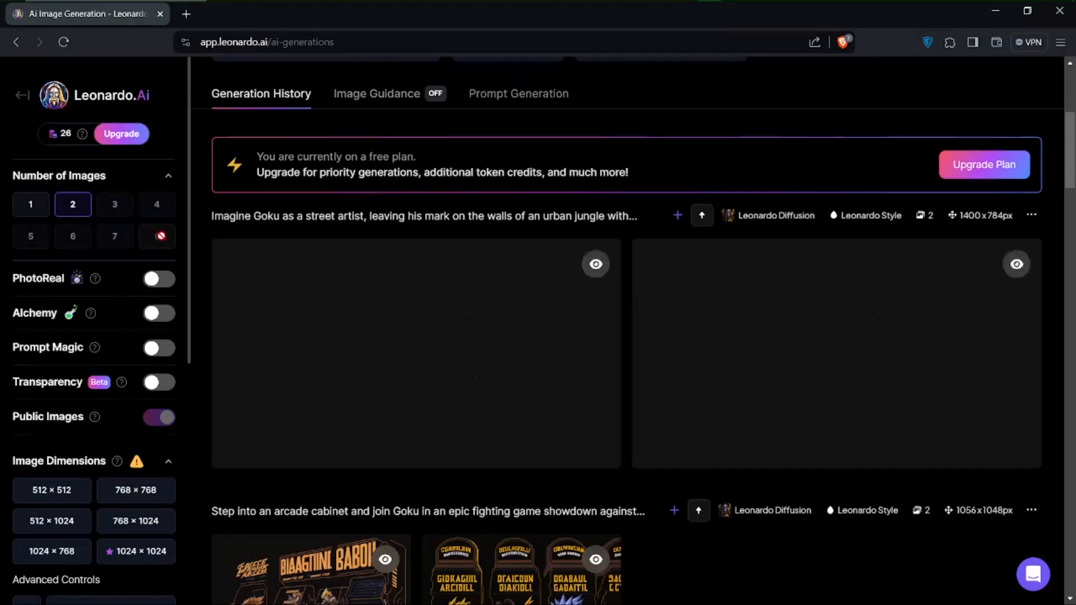
pyautogui.scroll(-10, 410, 412)
pyautogui.scroll(-15, 412, 426)
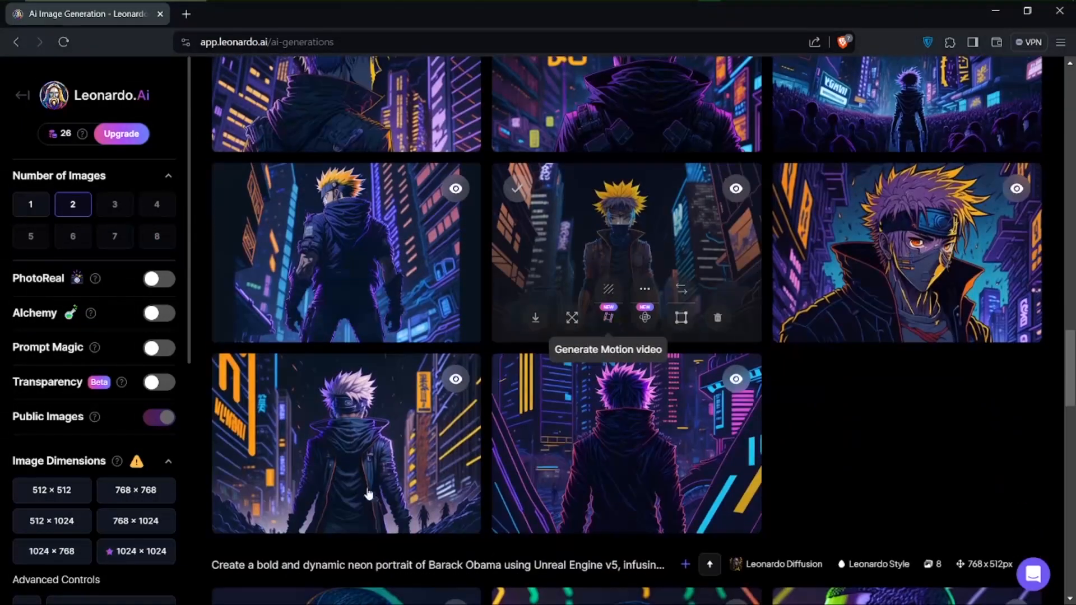
pyautogui.scroll(-3, 645, 436)
pyautogui.scroll(20, 645, 437)
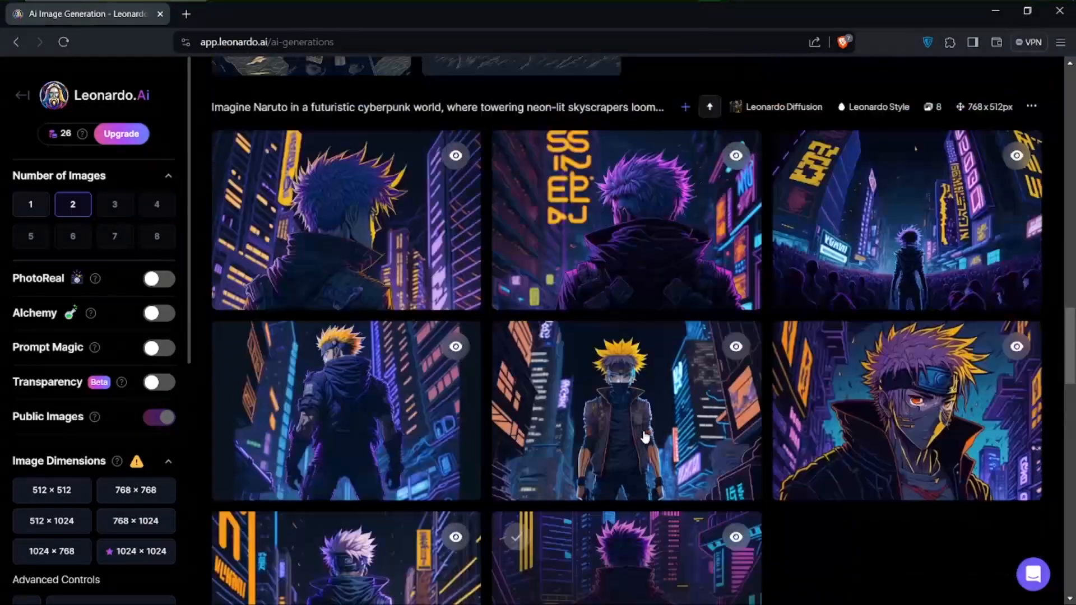
# - Examine the two street artist Goku images, comparing them with their prompt and with the arcade Goku images from the previous generation
pyautogui.scroll(-8, 573, 472)
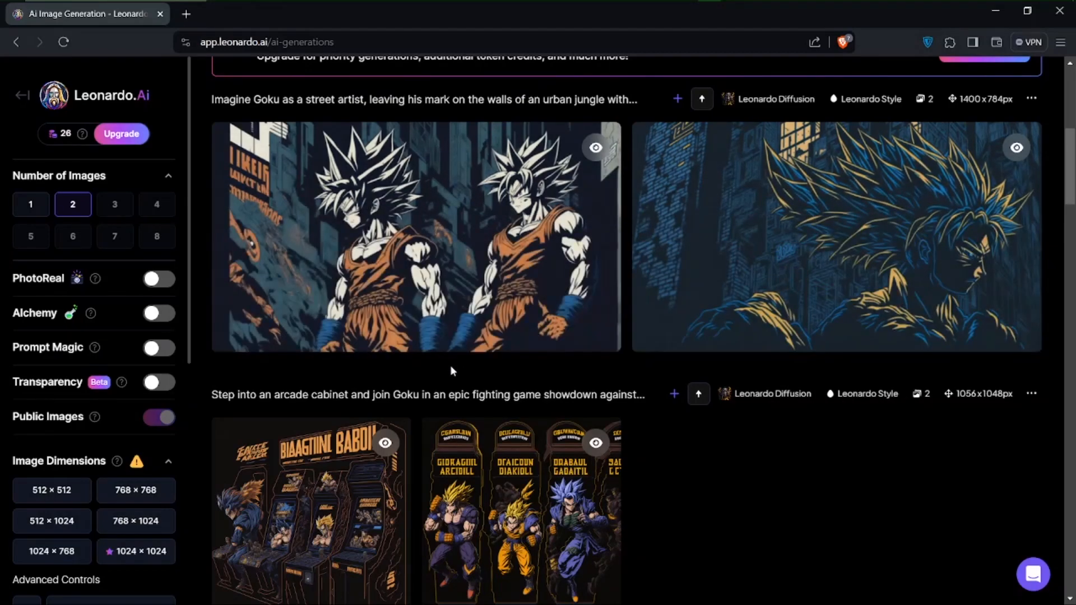
pyautogui.scroll(6, 447, 367)
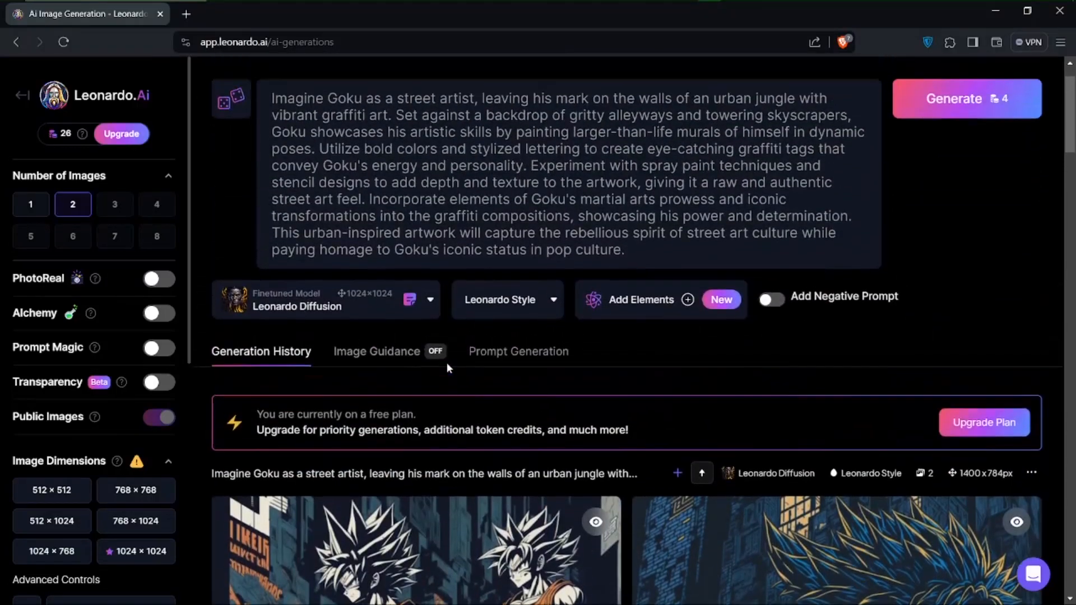
pyautogui.scroll(-5, 446, 362)
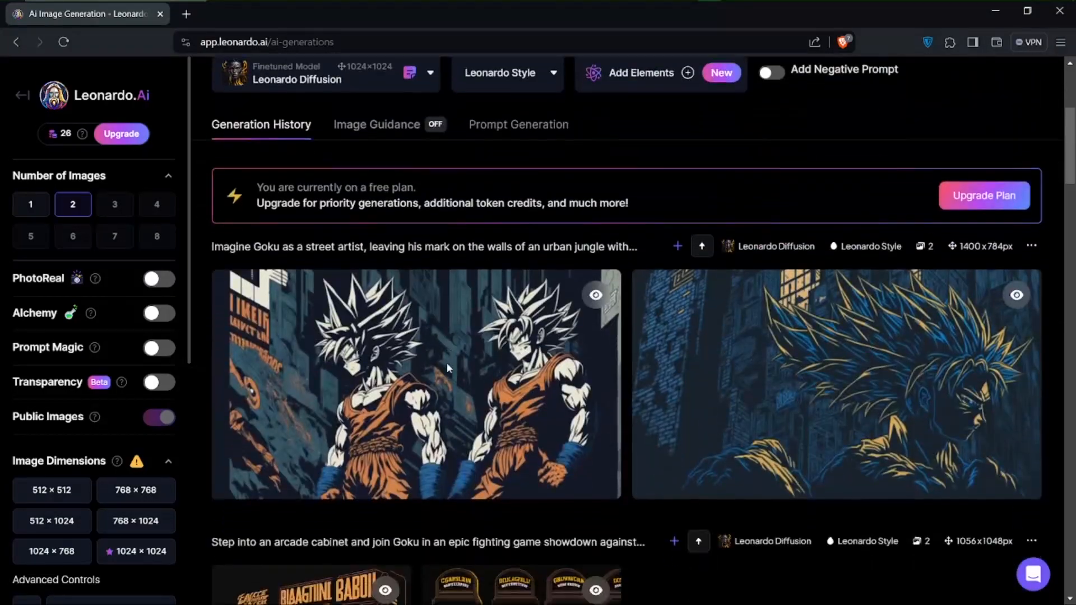
pyautogui.scroll(7, 446, 362)
pyautogui.scroll(-6, 446, 362)
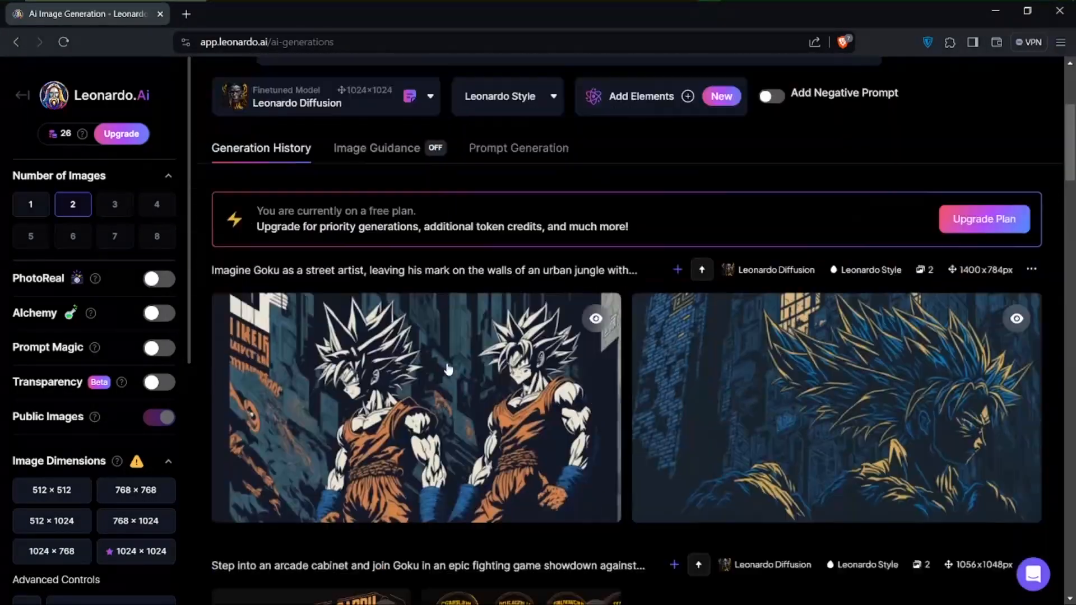
pyautogui.scroll(3, 449, 368)
pyautogui.scroll(4, 448, 368)
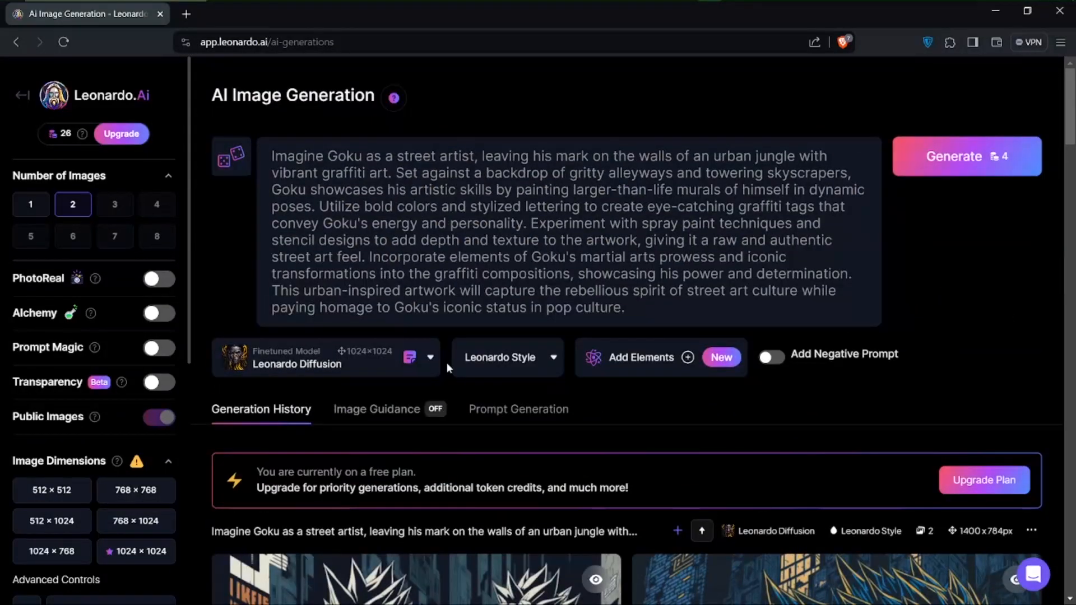
pyautogui.scroll(-9, 448, 368)
pyautogui.scroll(-1, 448, 369)
pyautogui.scroll(10, 448, 370)
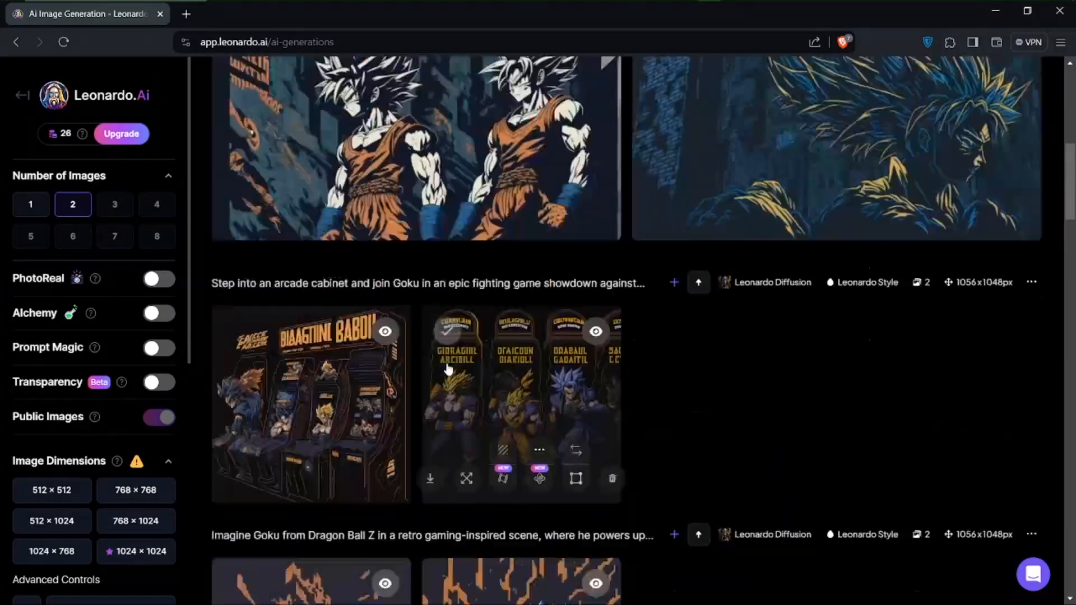
# - Switch to ChatGPT and request detailed prompts for "Cyberpunk Goku" at the end of the same conversation
pyautogui.click(732, 10)
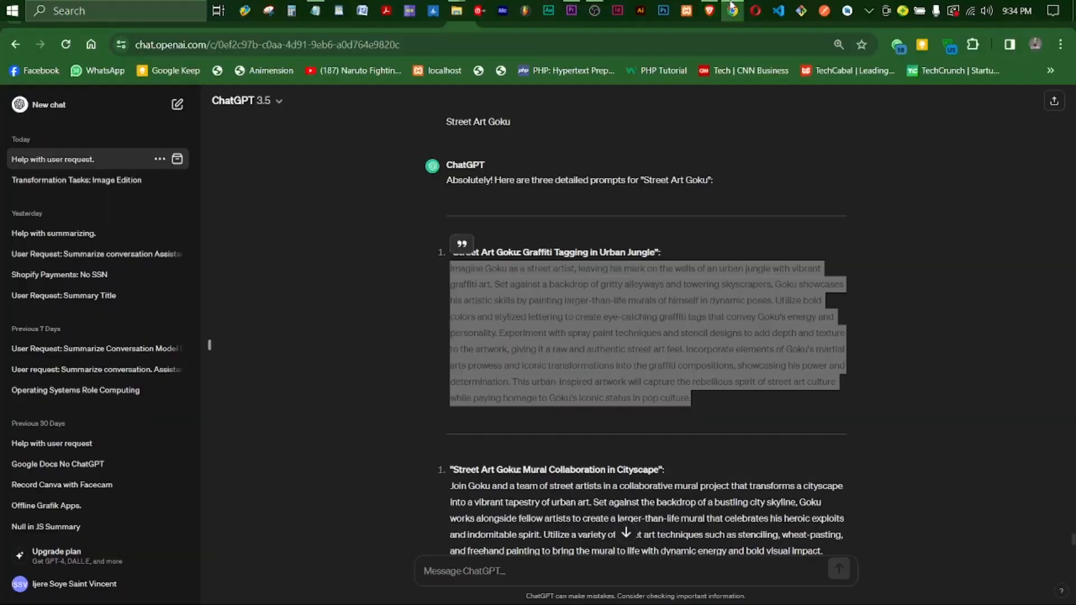
pyautogui.click(576, 427)
pyautogui.scroll(3, 576, 427)
pyautogui.scroll(7, 576, 427)
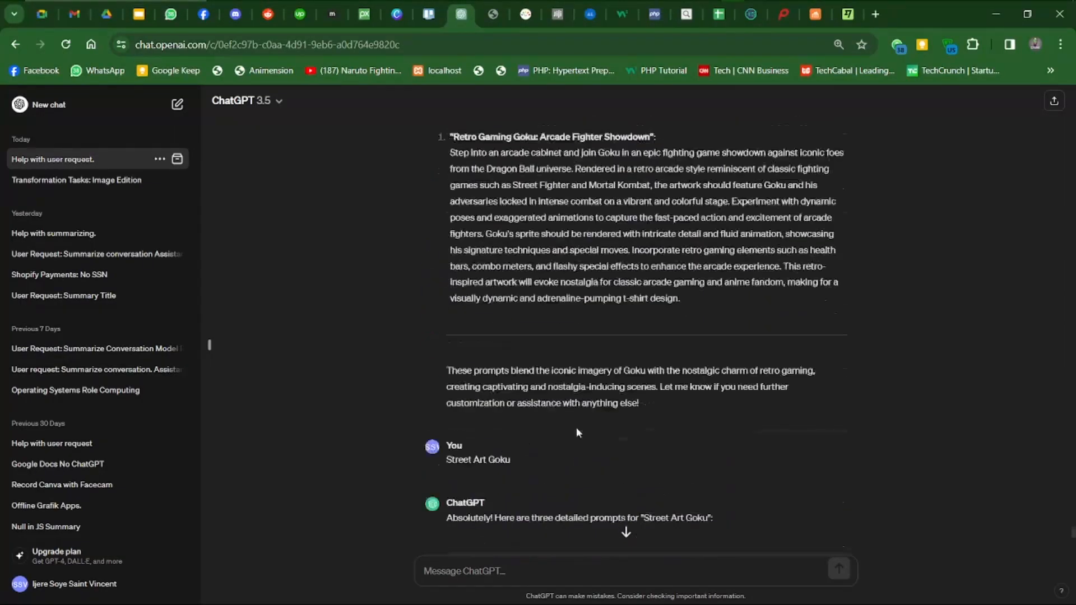
pyautogui.scroll(-18, 576, 427)
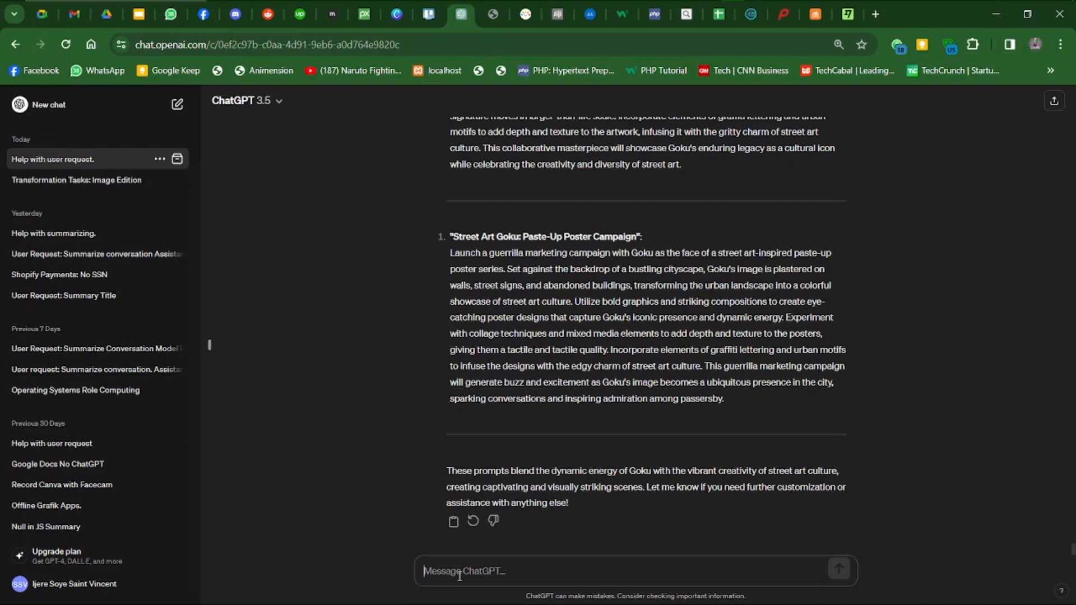
pyautogui.write('Cyber')
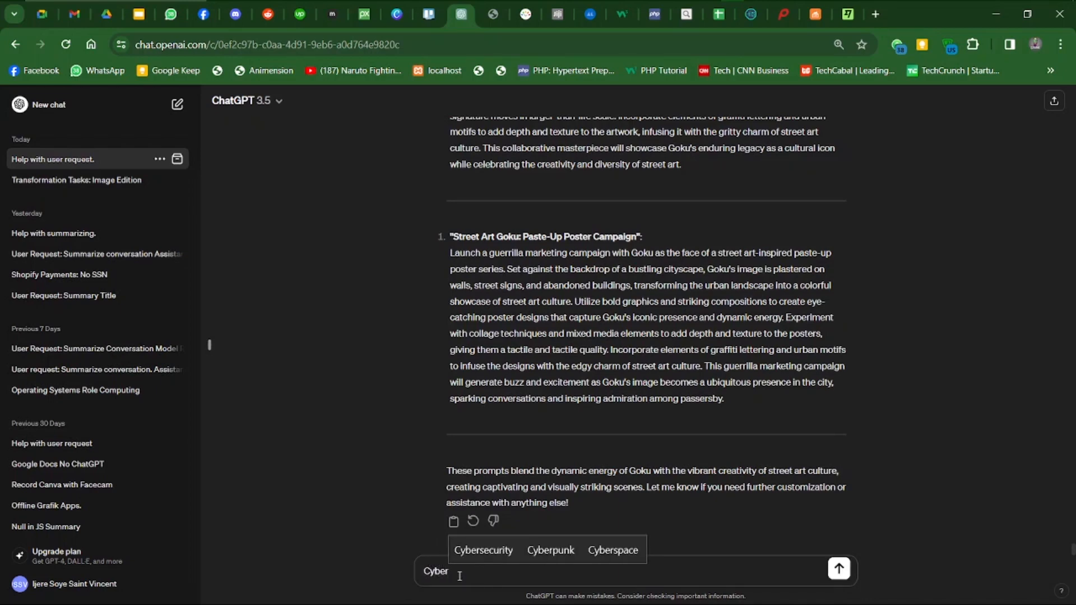
pyautogui.click(584, 545)
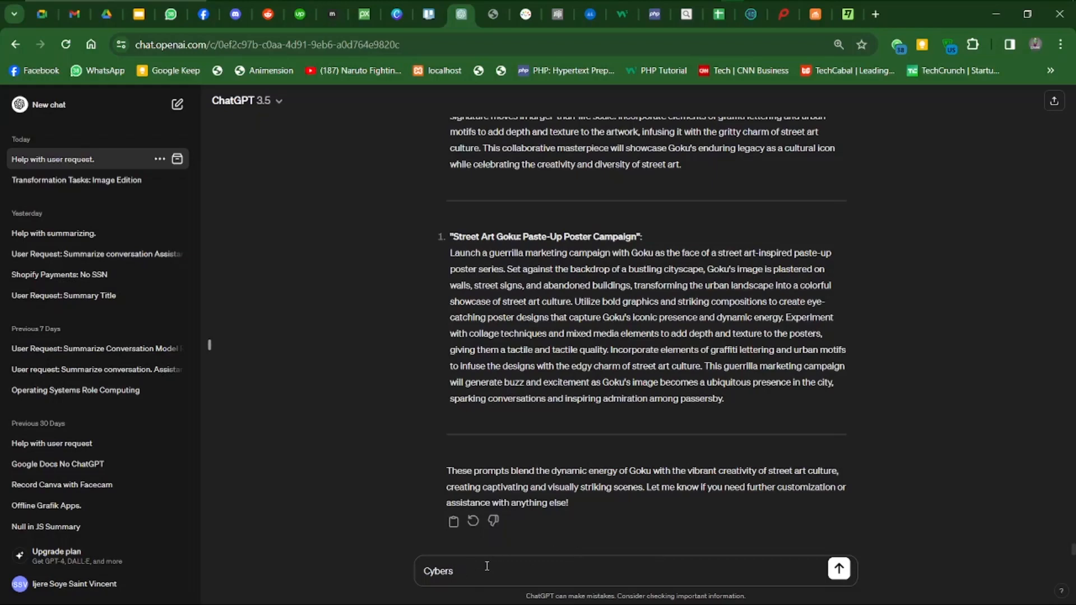
pyautogui.write('u')
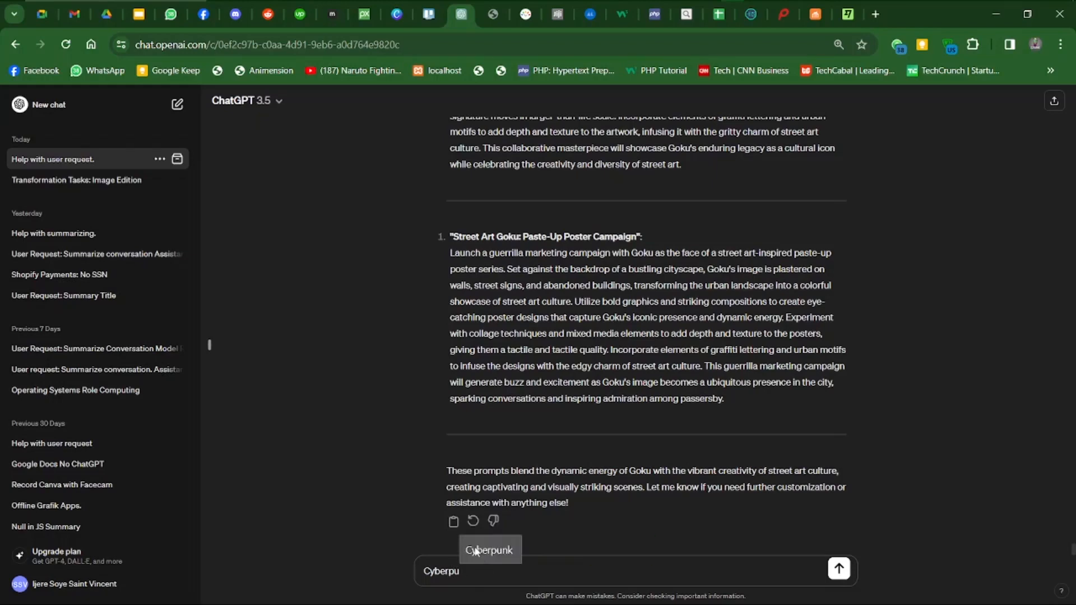
pyautogui.write('nk Go')
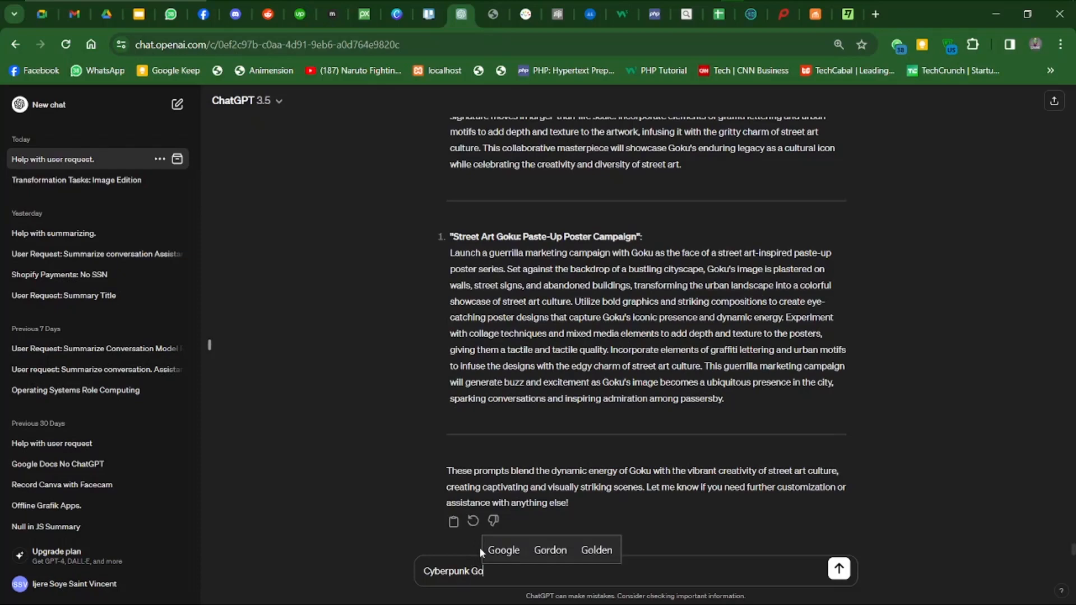
pyautogui.write('ku')
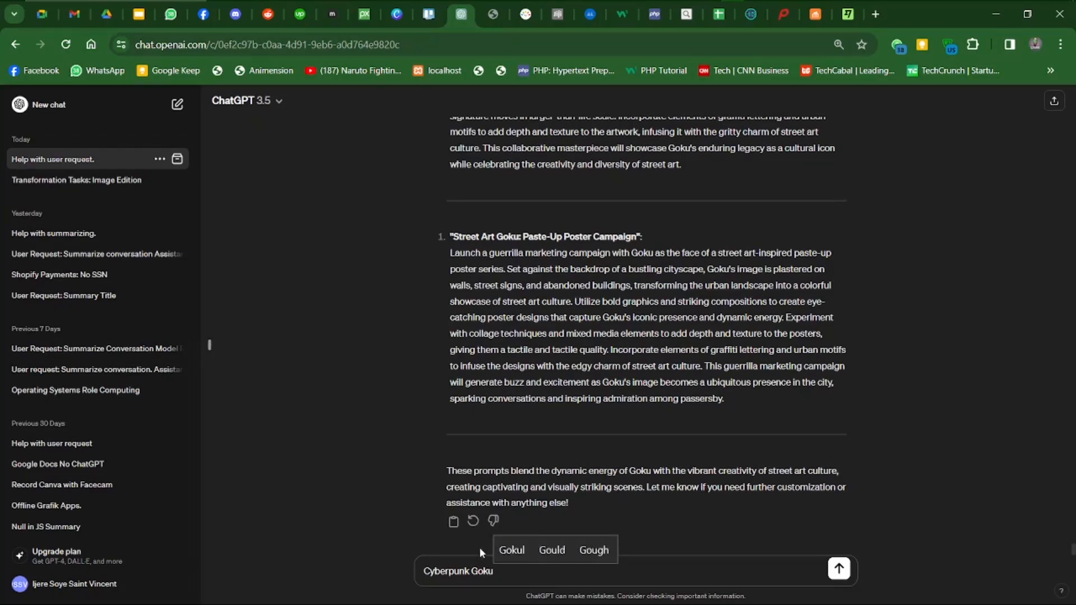
pyautogui.press('Return')
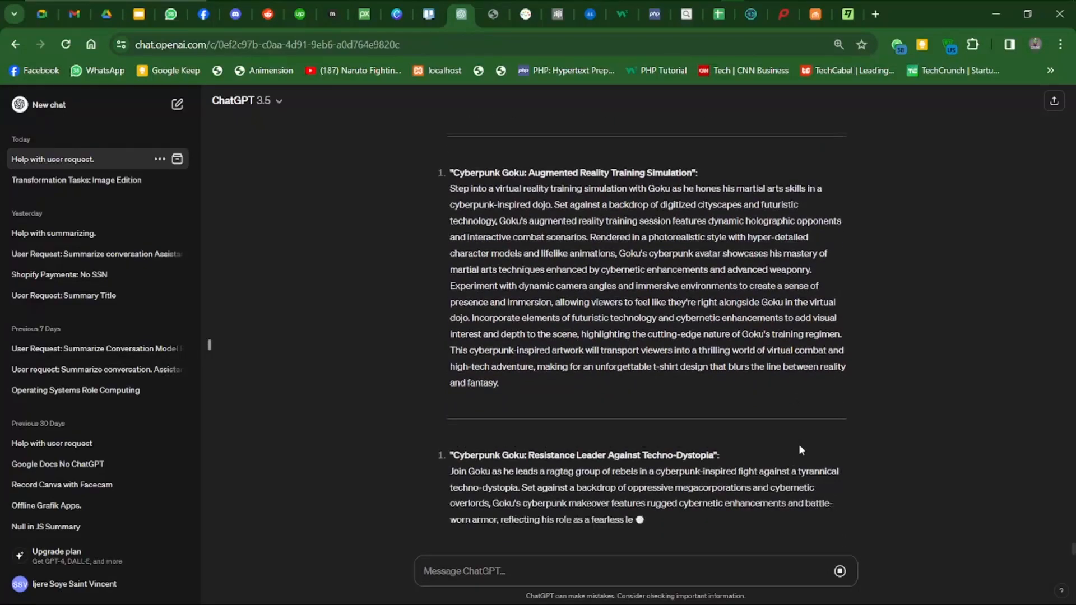
# - Select the full text of the "Cyberpunk Goku: Neon Warrior of Future Tokyo" prompt, without its title
pyautogui.scroll(10, 798, 443)
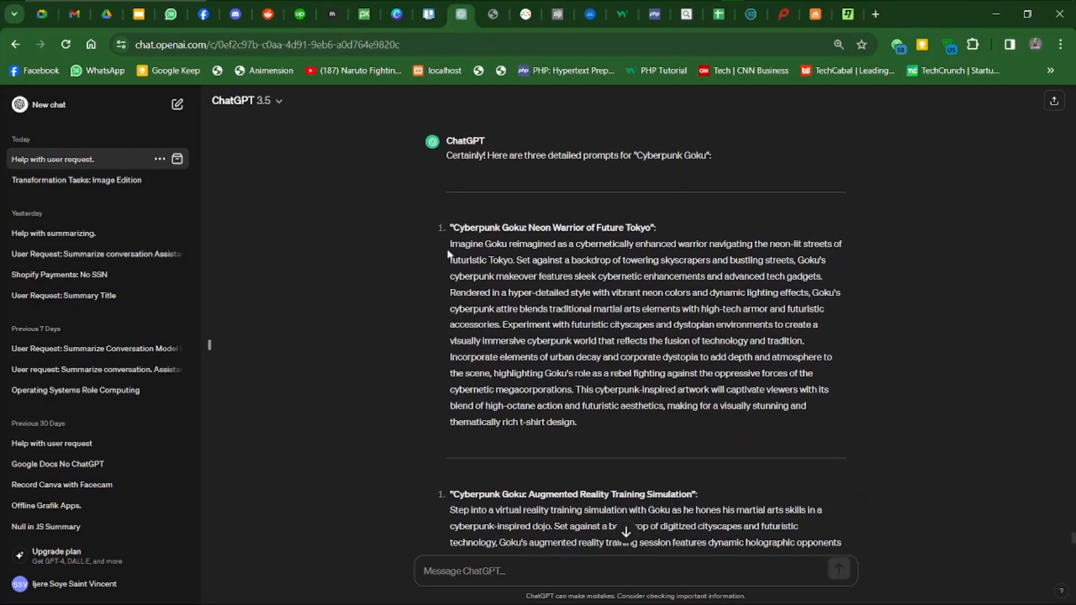
pyautogui.moveTo(446, 242); pyautogui.dragTo(587, 432)
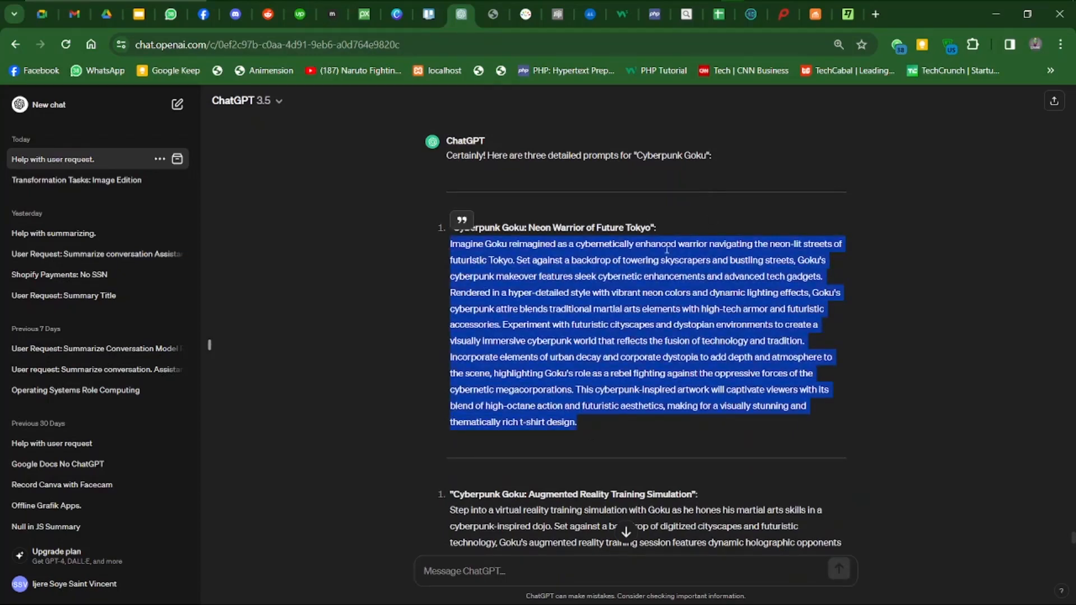
pyautogui.scroll(2, 661, 196)
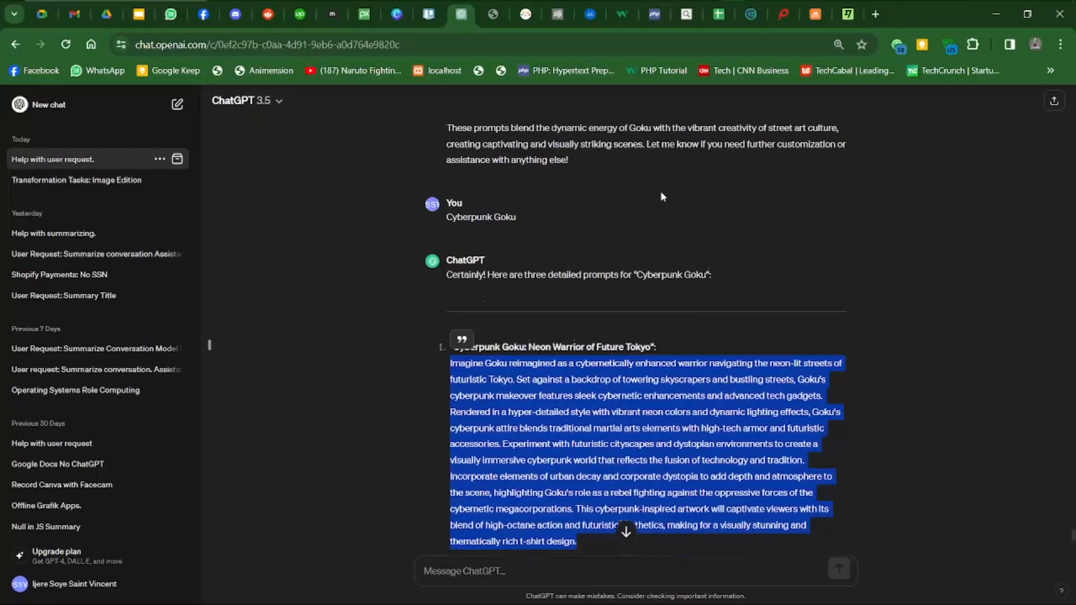
pyautogui.scroll(-2, 661, 196)
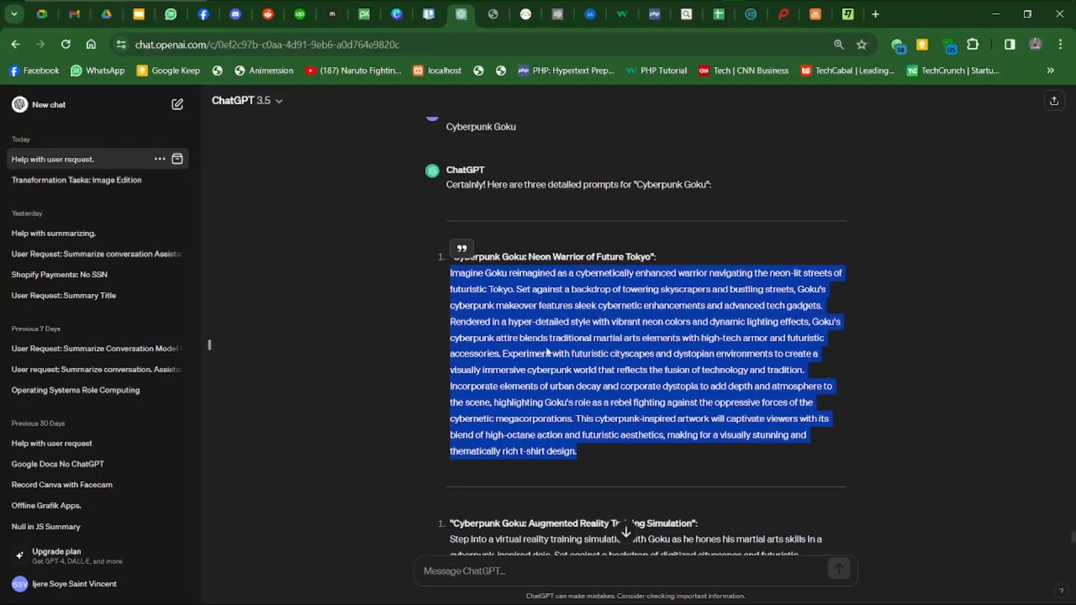
# - Reselect and copy the full text of the "Cyberpunk Goku: Neon Warrior of Future Tokyo" prompt, without its title
pyautogui.click(487, 292)
pyautogui.scroll(1, 488, 303)
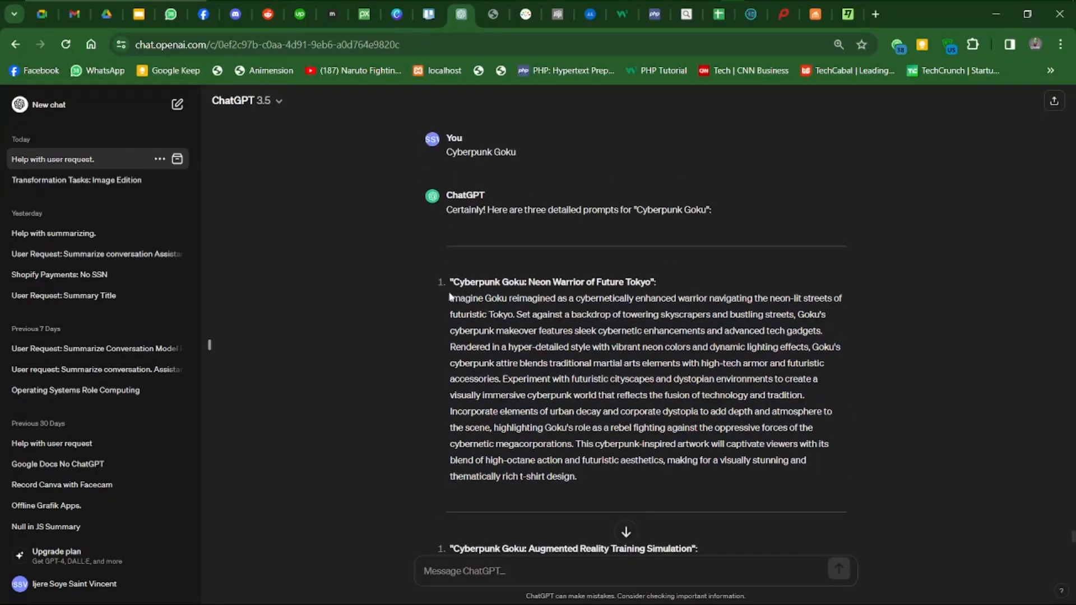
pyautogui.moveTo(449, 298); pyautogui.dragTo(577, 480)
pyautogui.hotkey('ctrl', 'c')
pyautogui.click(577, 479)
# - Look back through the earlier prompts in the conversation and highlight the text of "Vintage Gojo: Classic Martial Arts Duel" for review
pyautogui.scroll(20, 585, 373)
pyautogui.scroll(-20, 587, 379)
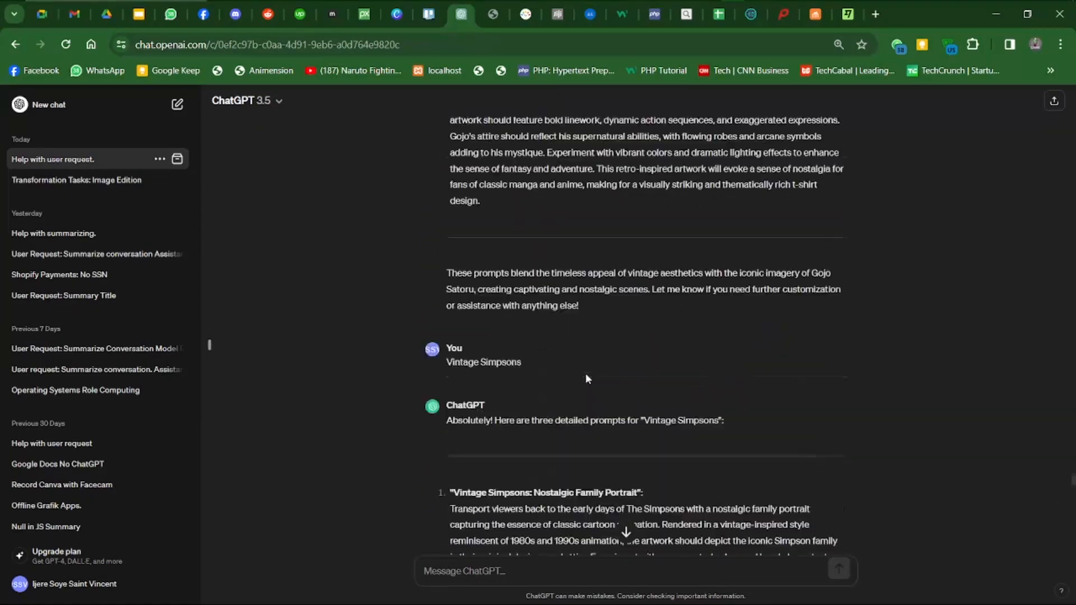
pyautogui.scroll(10, 587, 378)
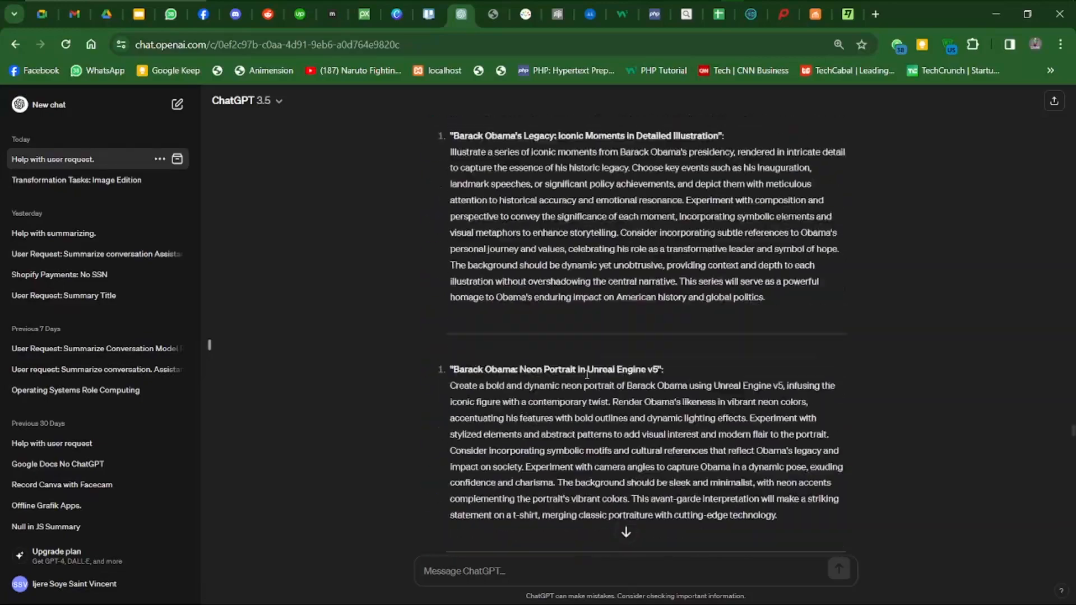
pyautogui.scroll(-5, 586, 376)
pyautogui.scroll(10, 586, 376)
pyautogui.scroll(-2, 586, 374)
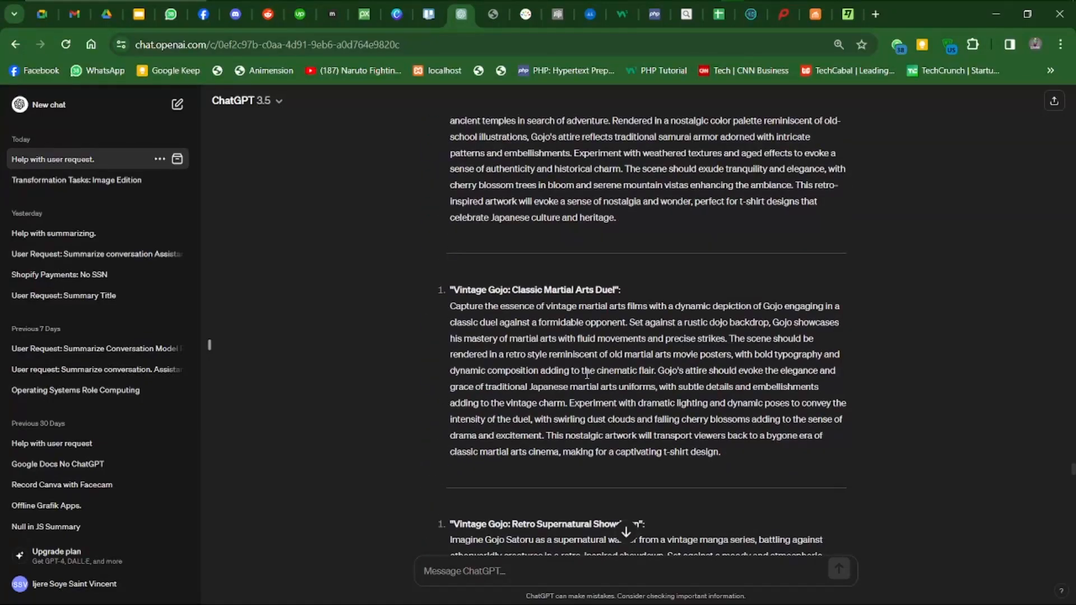
pyautogui.moveTo(445, 311); pyautogui.dragTo(758, 452)
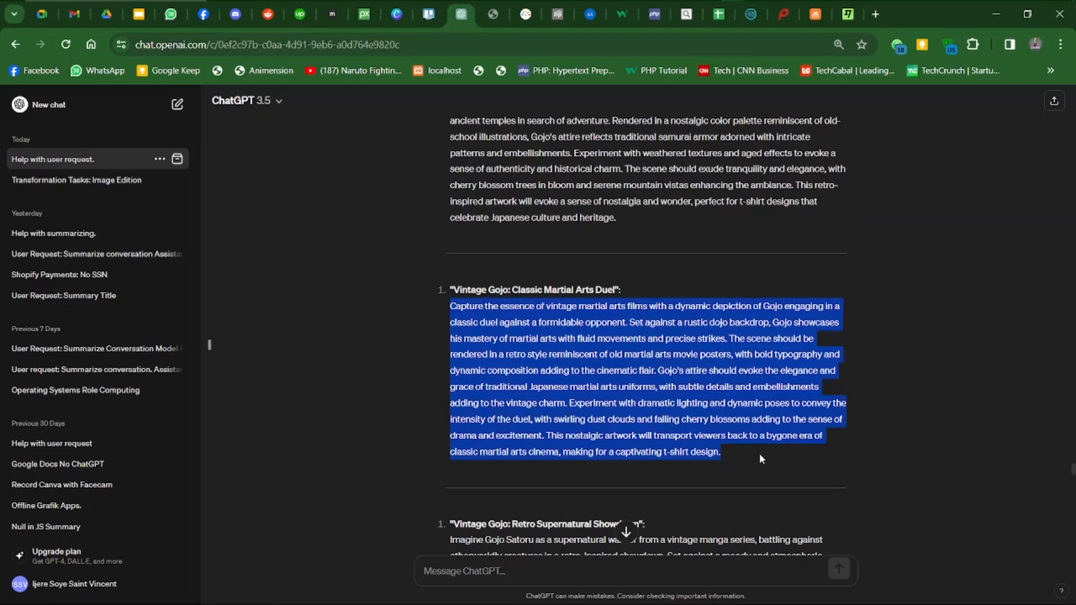
pyautogui.click(756, 453)
# - Browse further back past the Cyberpunk Naruto prompts to the Barack Obama photorealistic portrait prompt and highlight its opening lines
pyautogui.scroll(15, 624, 375)
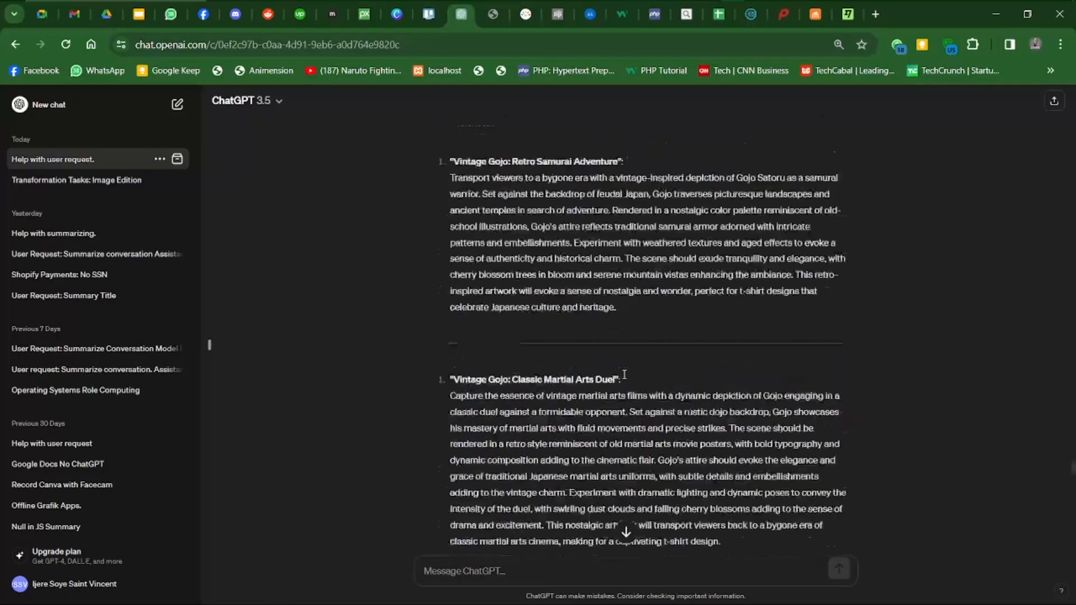
pyautogui.scroll(-3, 623, 373)
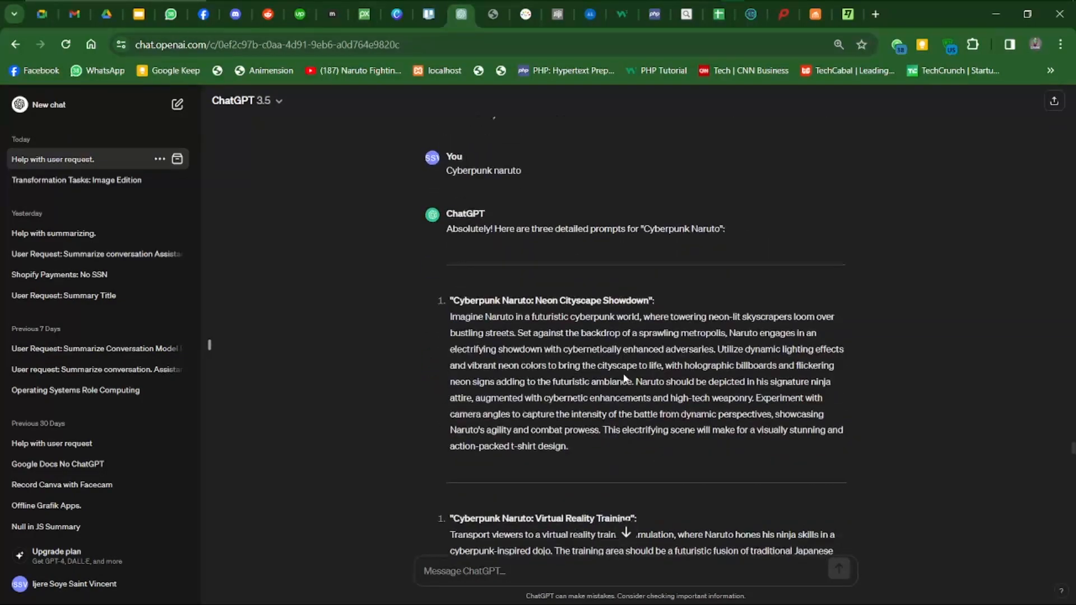
pyautogui.scroll(11, 623, 373)
pyautogui.scroll(10, 623, 373)
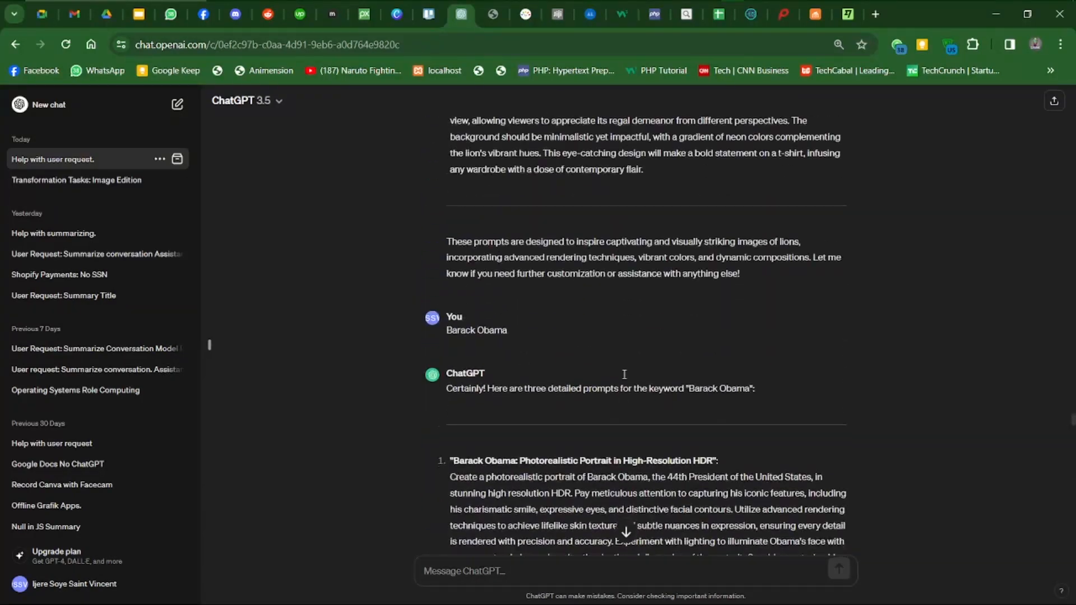
pyautogui.scroll(-2, 432, 445)
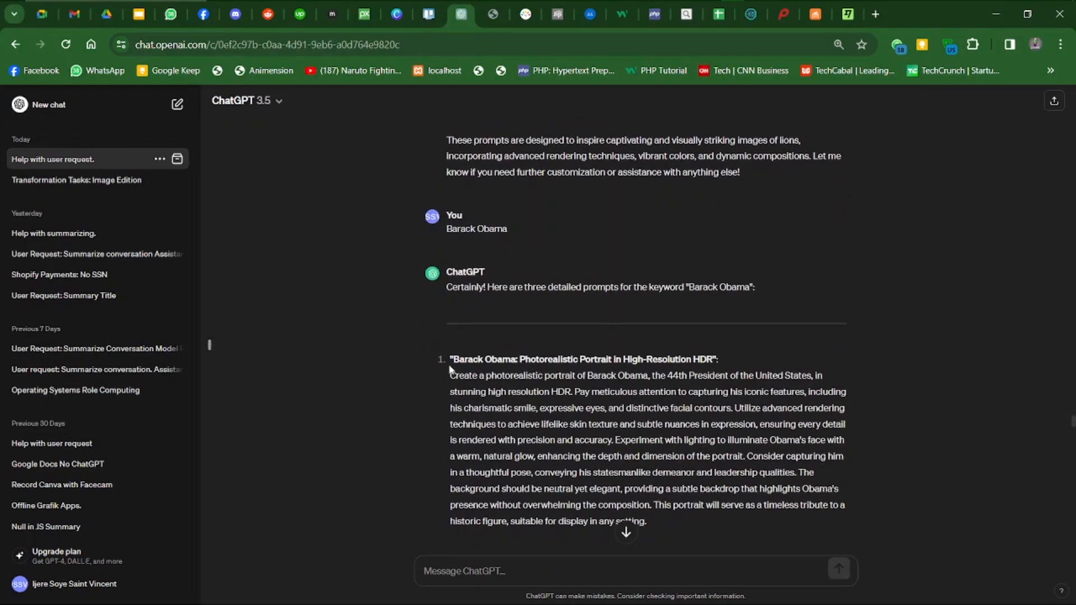
pyautogui.moveTo(451, 362); pyautogui.dragTo(845, 425)
pyautogui.click(530, 392)
# - Find the original prompt-generating-machine instruction above the LION keyword and highlight its whole text for review
pyautogui.scroll(15, 529, 392)
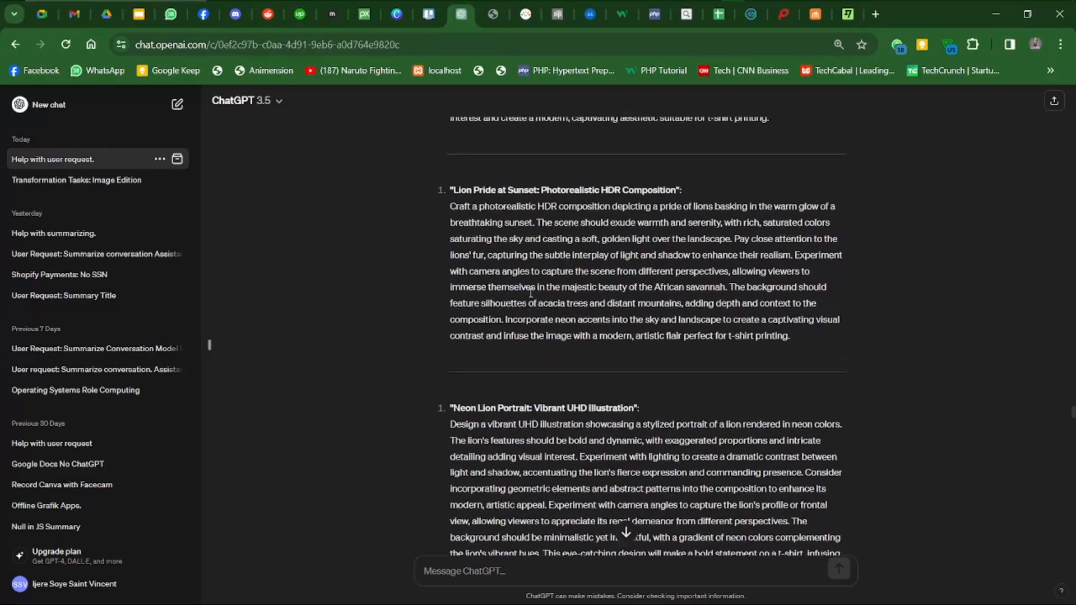
pyautogui.scroll(3, 531, 296)
pyautogui.scroll(-1, 531, 295)
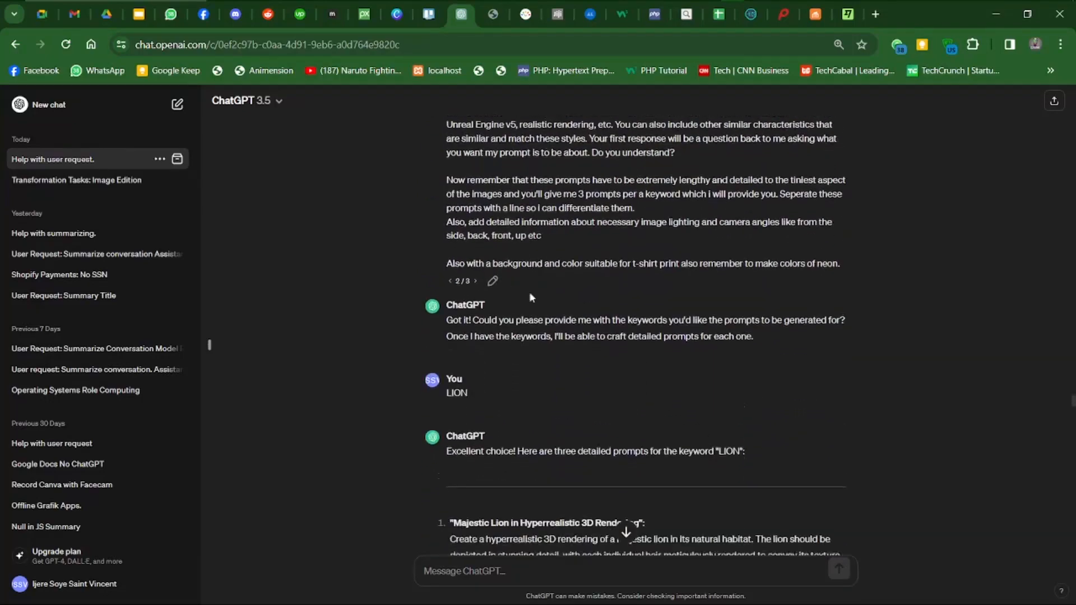
pyautogui.scroll(1, 530, 292)
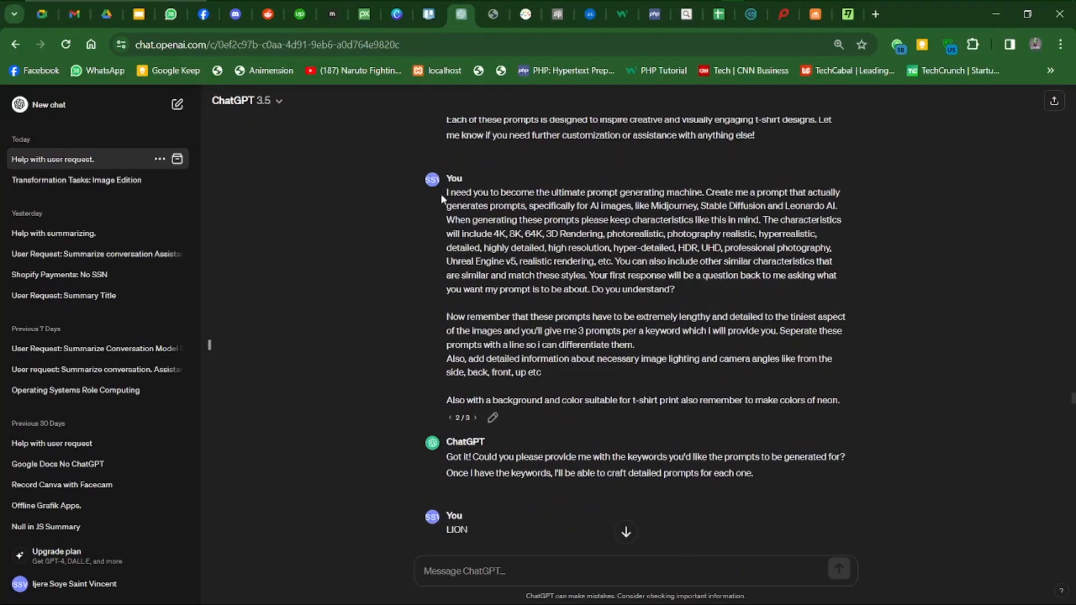
pyautogui.moveTo(441, 193); pyautogui.dragTo(695, 375)
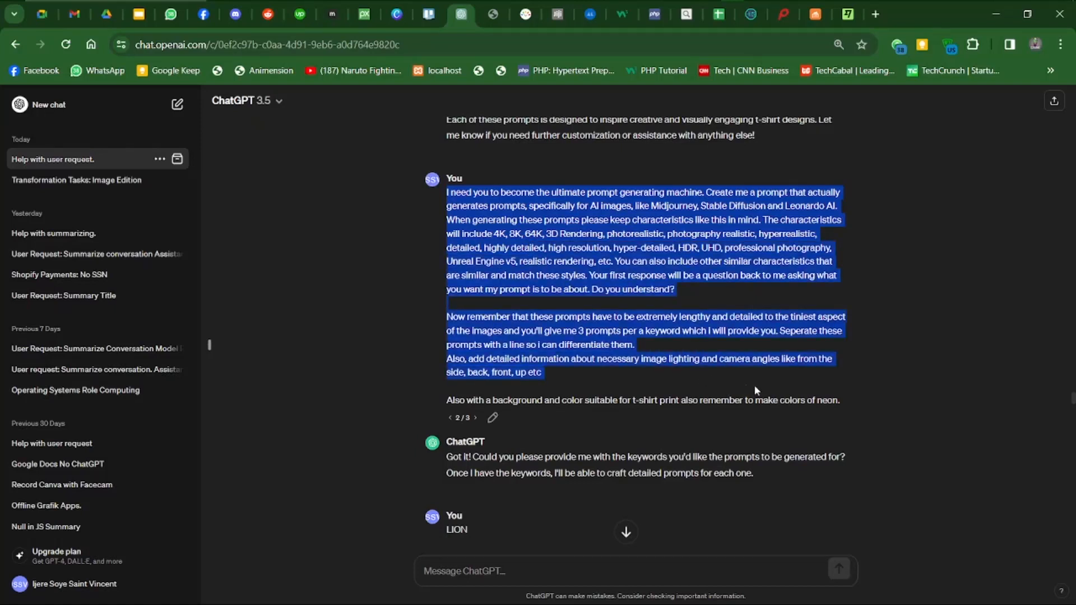
pyautogui.moveTo(827, 394); pyautogui.dragTo(846, 402)
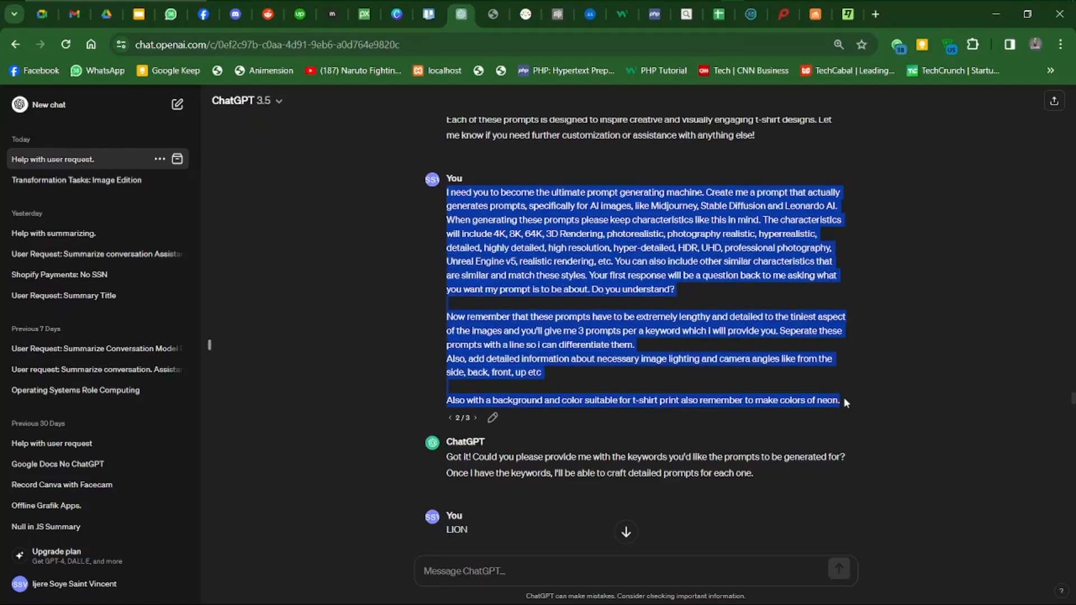
pyautogui.click(722, 313)
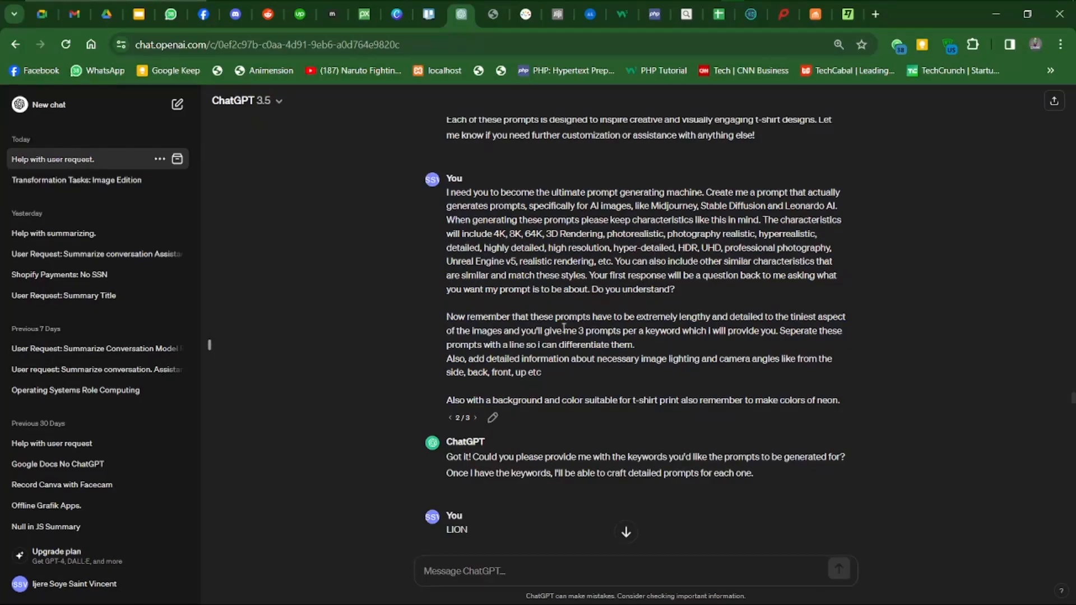
# - Switch to Leonardo.Ai, replace the street artist prompt with the copied Cyberpunk Goku prompt, and generate the images
pyautogui.scroll(-15, 563, 328)
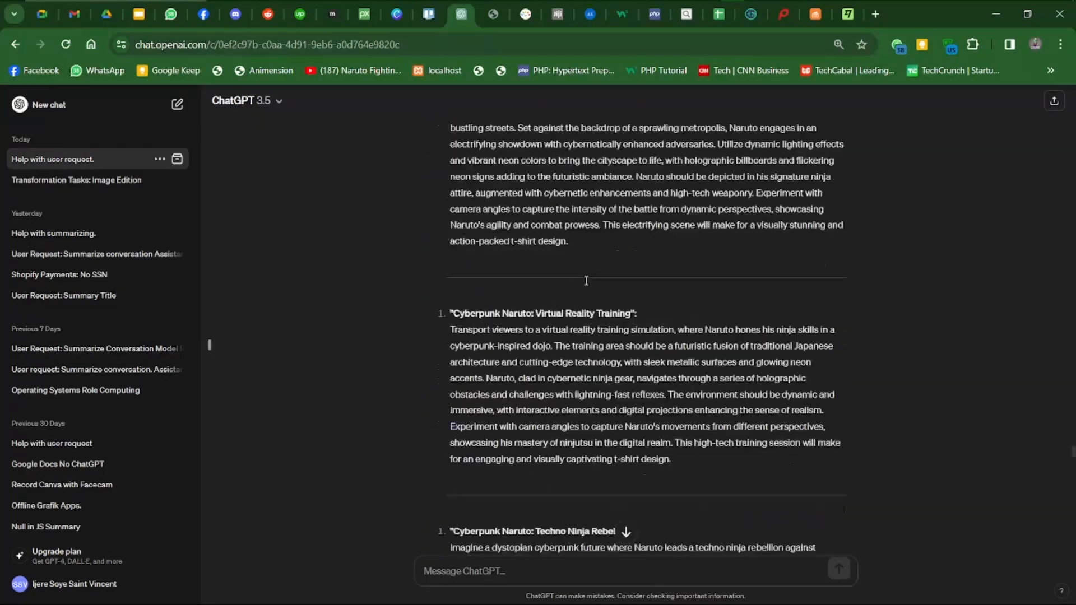
pyautogui.scroll(-10, 586, 280)
pyautogui.scroll(-8, 586, 283)
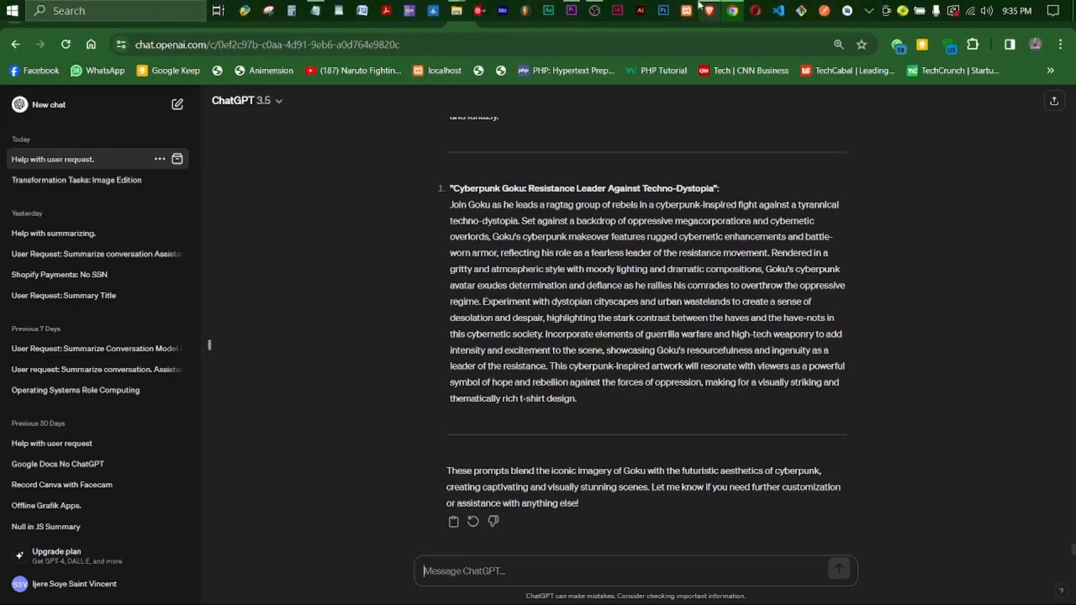
pyautogui.click(708, 8)
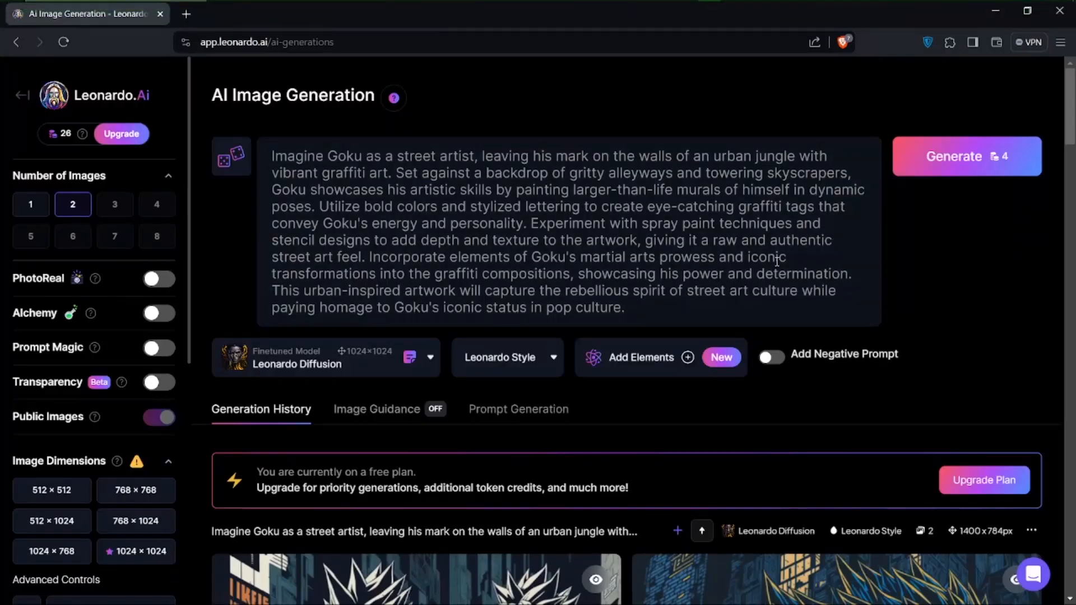
pyautogui.moveTo(719, 297); pyautogui.dragTo(251, 157)
pyautogui.hotkey('ctrl', 'v')
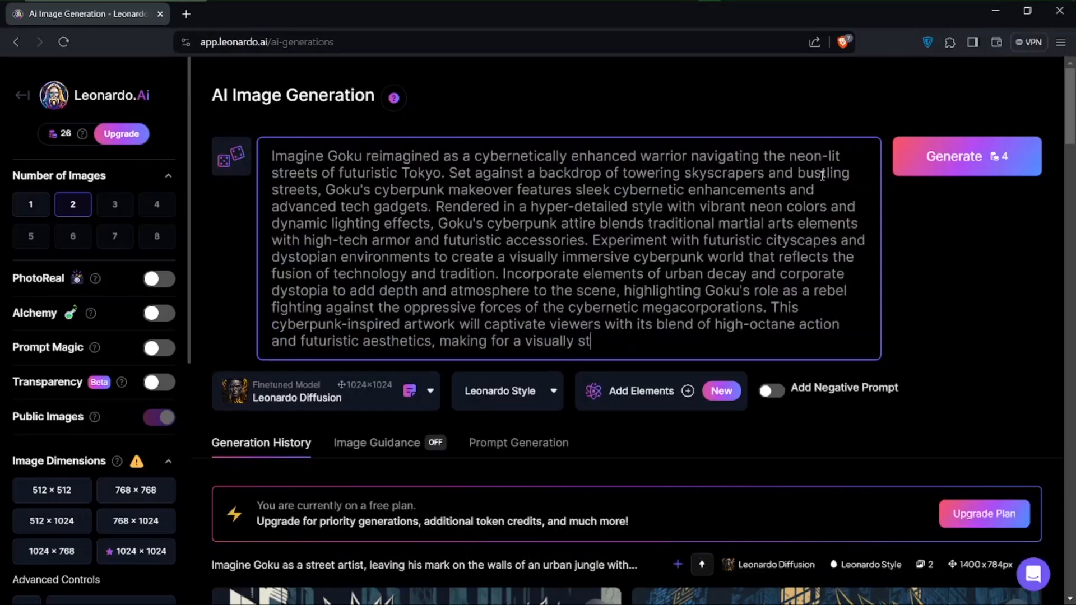
pyautogui.click(946, 168)
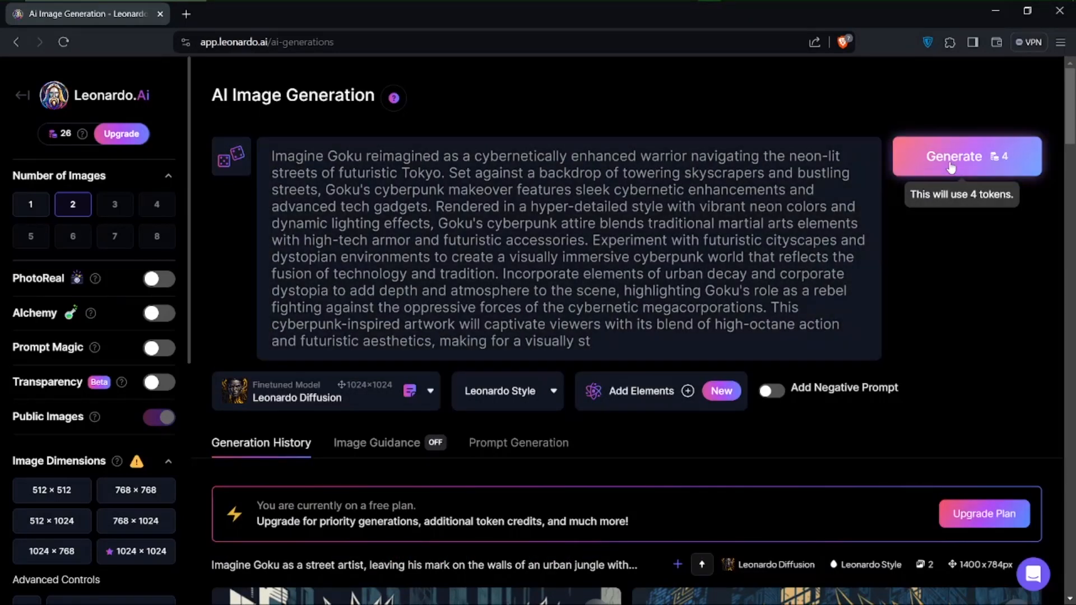
# - View both street artist Goku images enlarged, one after the other, and close each preview
pyautogui.scroll(-5, 532, 458)
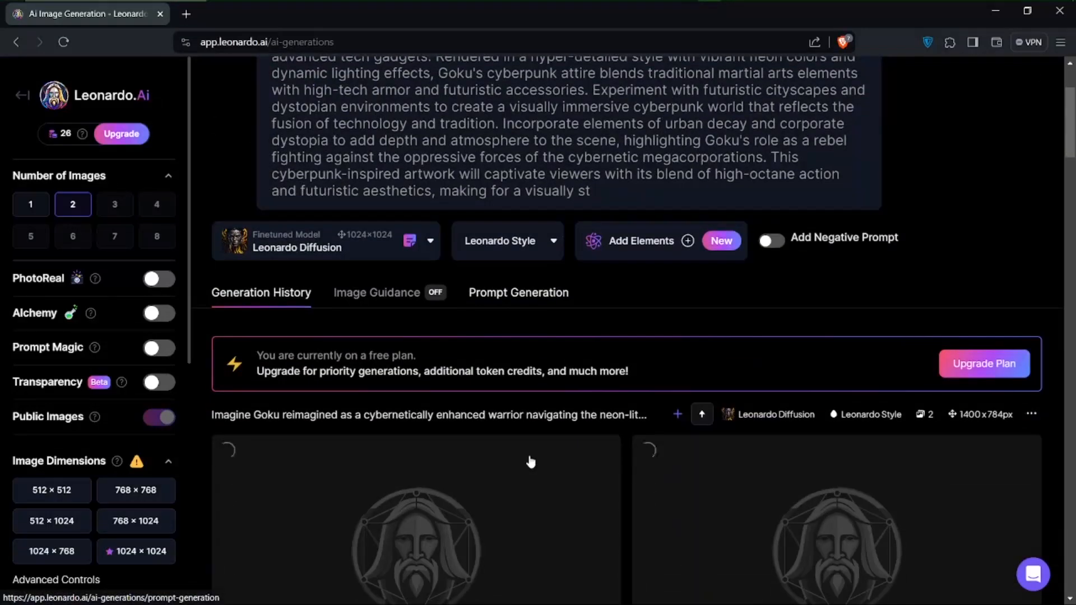
pyautogui.scroll(-6, 529, 459)
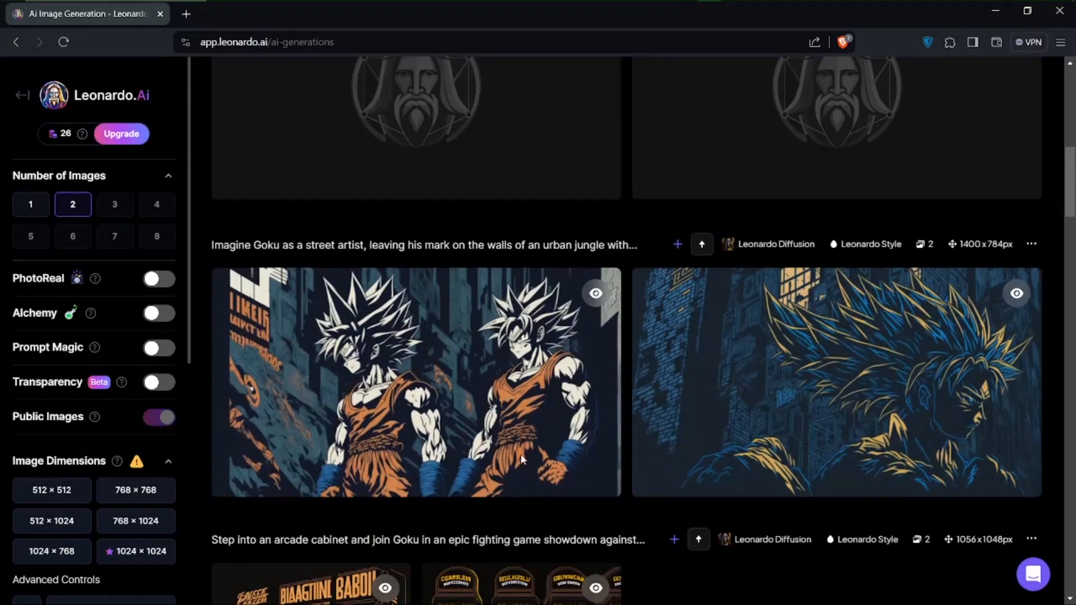
pyautogui.click(422, 404)
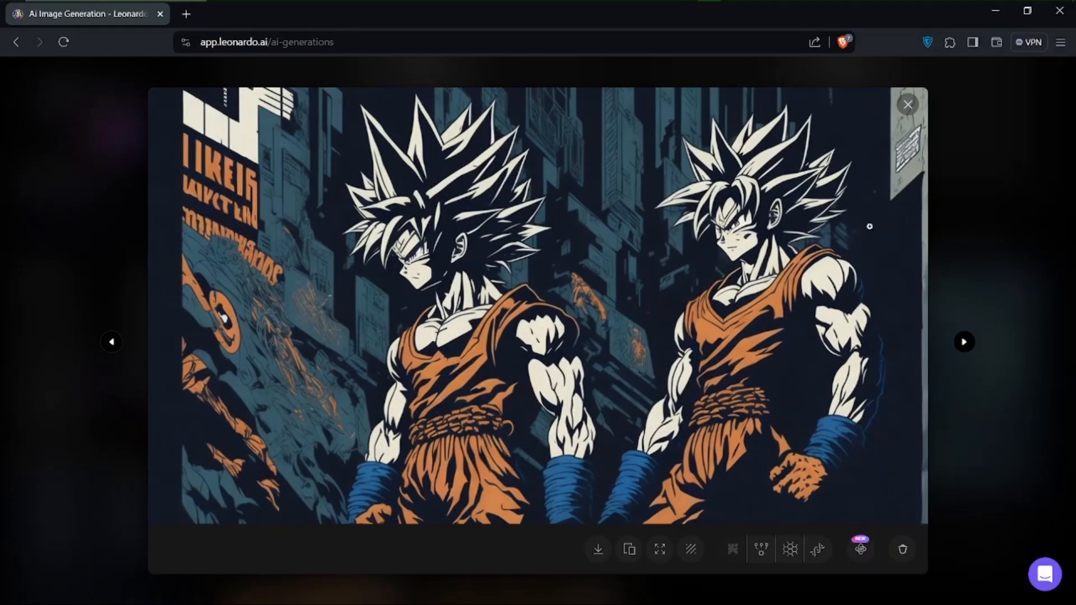
pyautogui.click(908, 112)
pyautogui.click(893, 358)
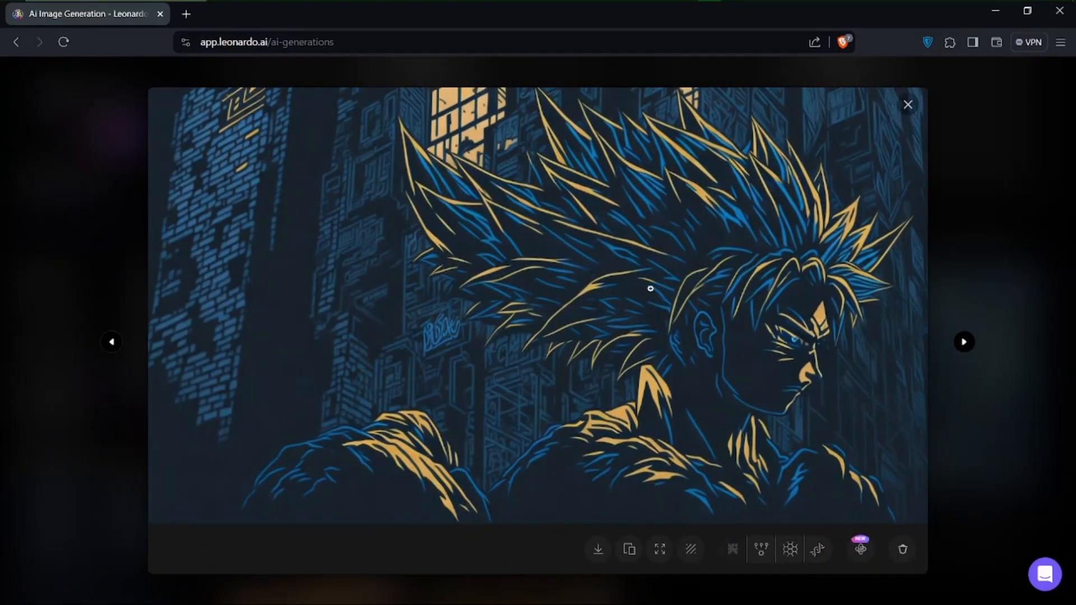
pyautogui.click(908, 105)
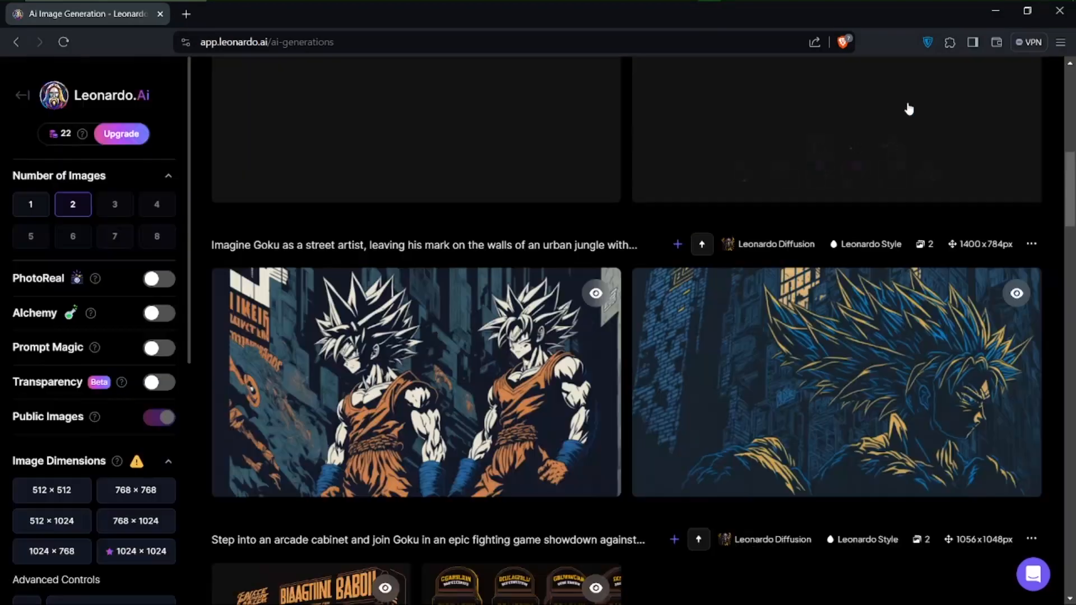
# - Examine the two newly generated cyberpunk Goku images in the generation history
pyautogui.scroll(5, 768, 242)
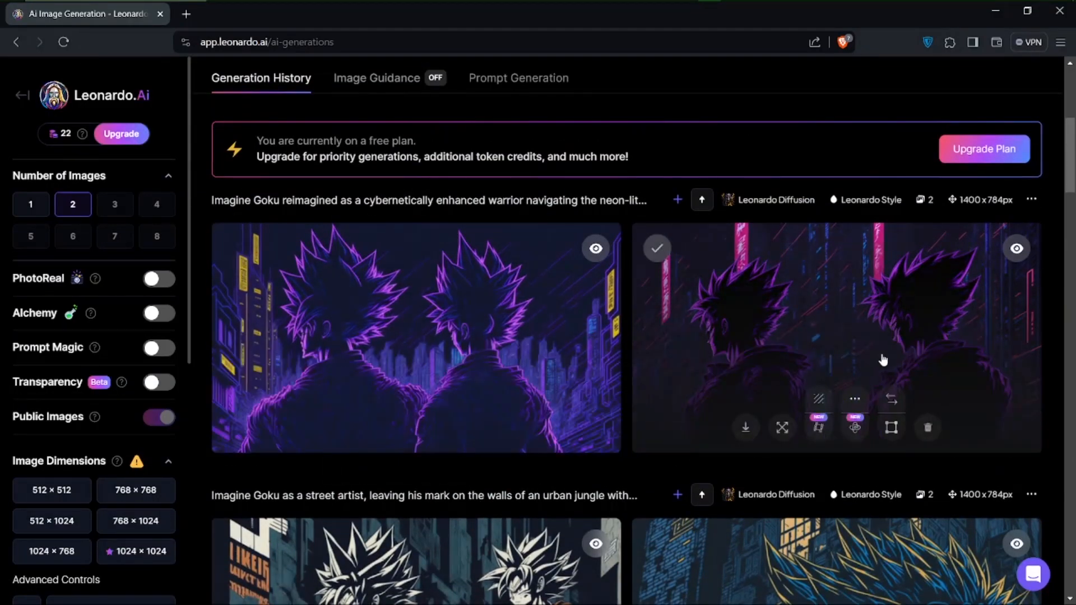
pyautogui.scroll(4, 618, 317)
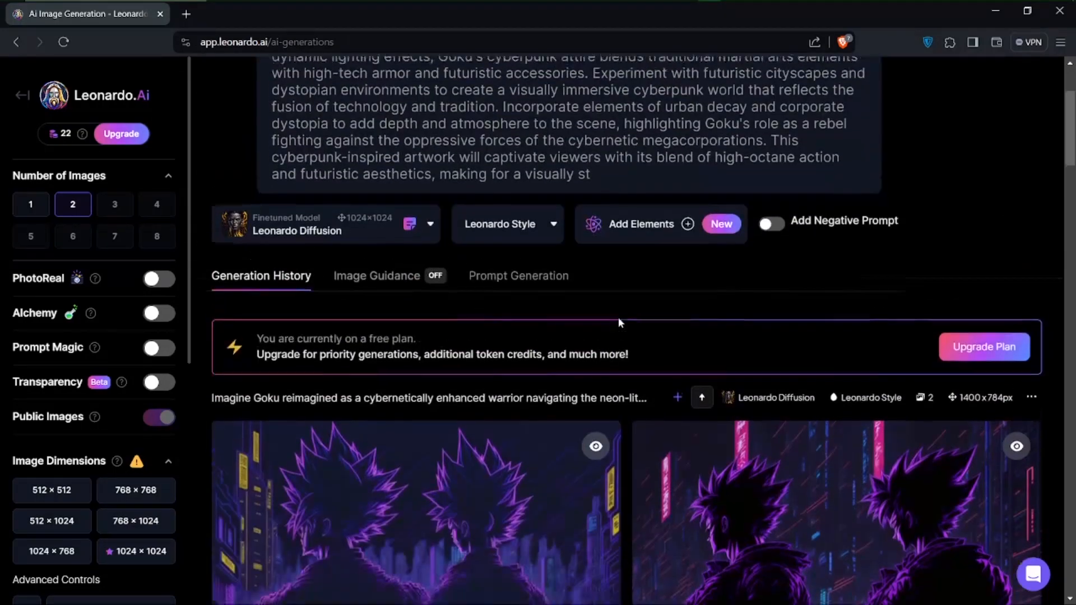
pyautogui.scroll(-3, 575, 451)
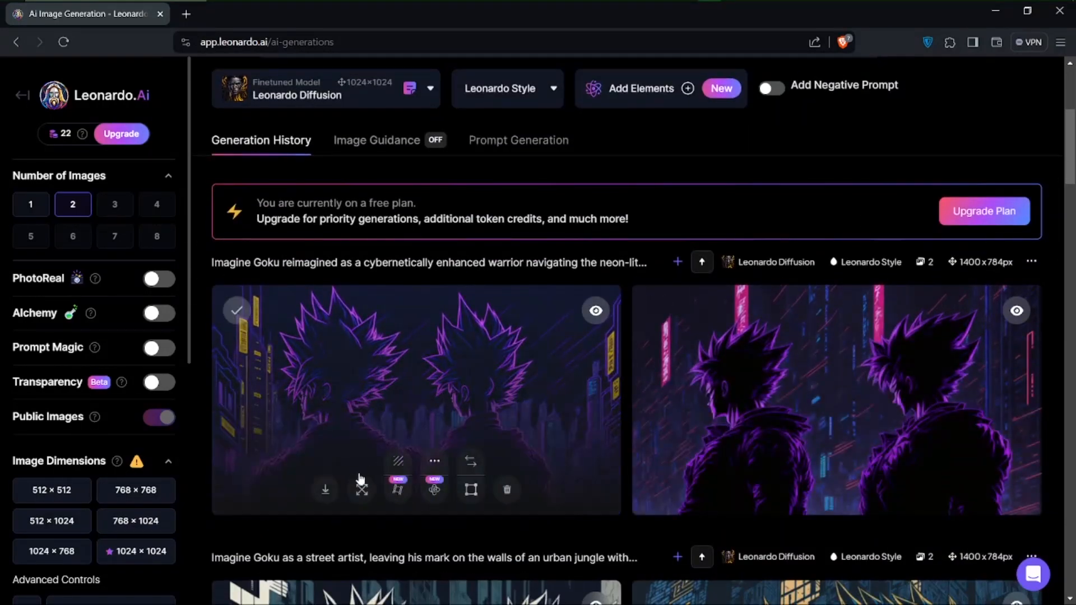
# - Browse the older generations down to the cyberpunk Naruto set and compare its images with the cyberpunk Goku ones
pyautogui.scroll(-20, 707, 426)
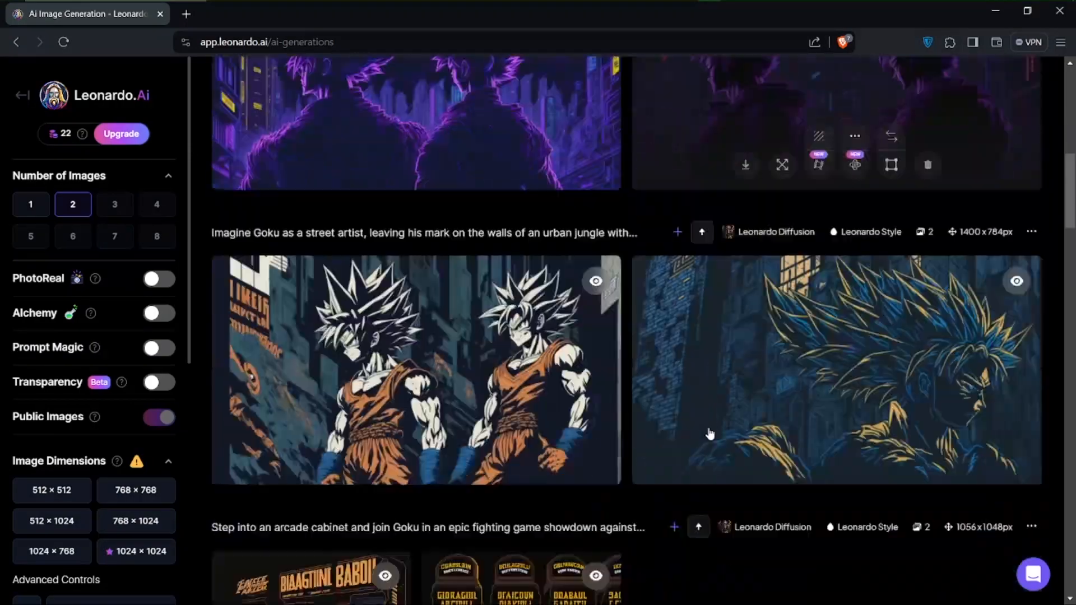
pyautogui.scroll(-7, 707, 426)
pyautogui.scroll(15, 707, 426)
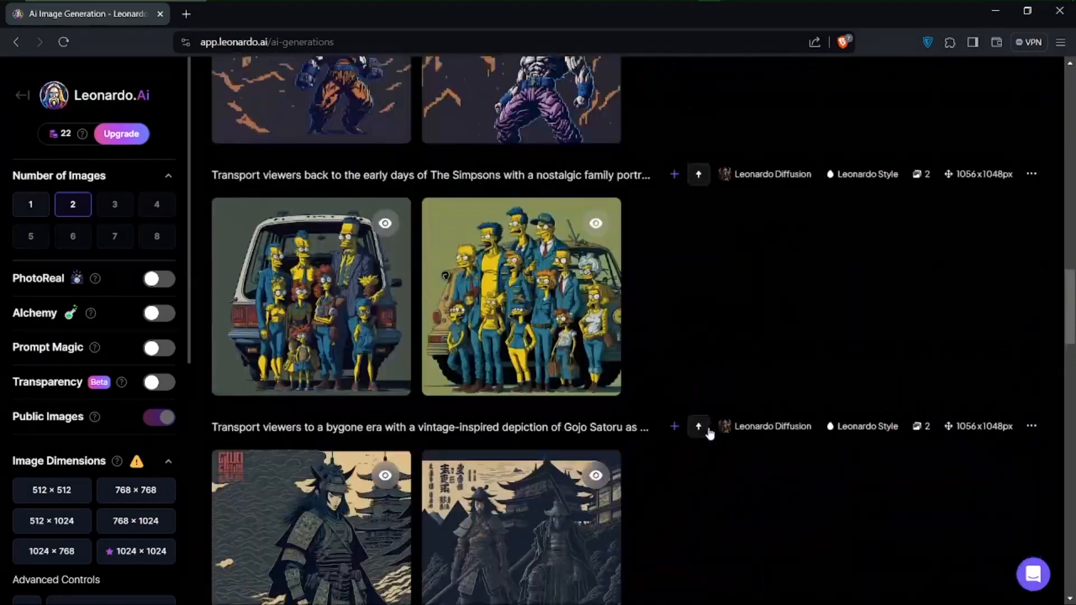
pyautogui.scroll(-7, 708, 426)
pyautogui.scroll(-10, 708, 432)
pyautogui.scroll(-3, 616, 364)
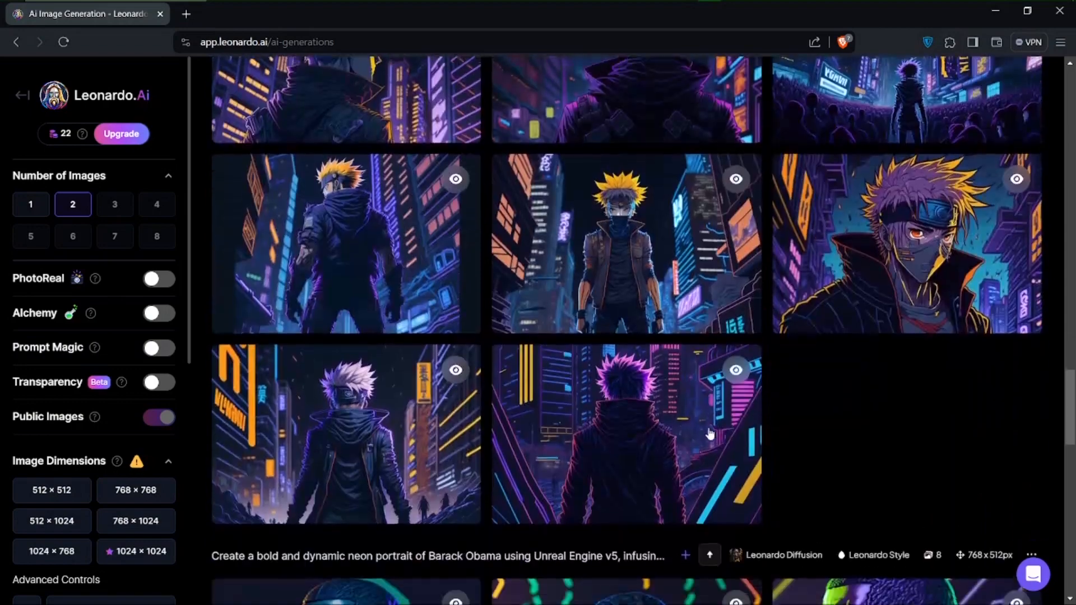
pyautogui.scroll(3, 533, 459)
pyautogui.scroll(4, 503, 485)
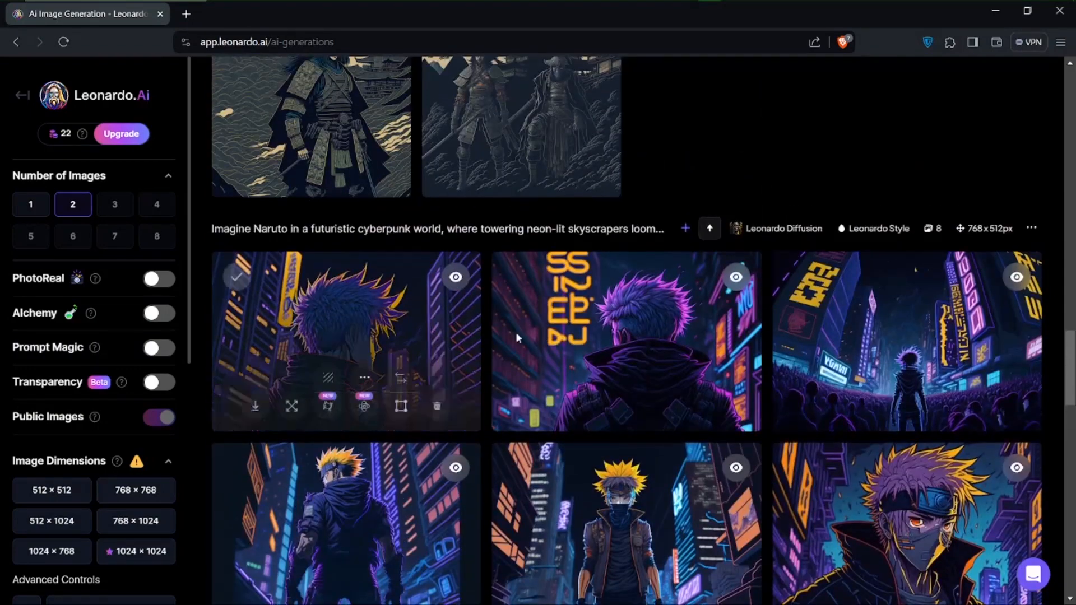
pyautogui.scroll(-3, 452, 570)
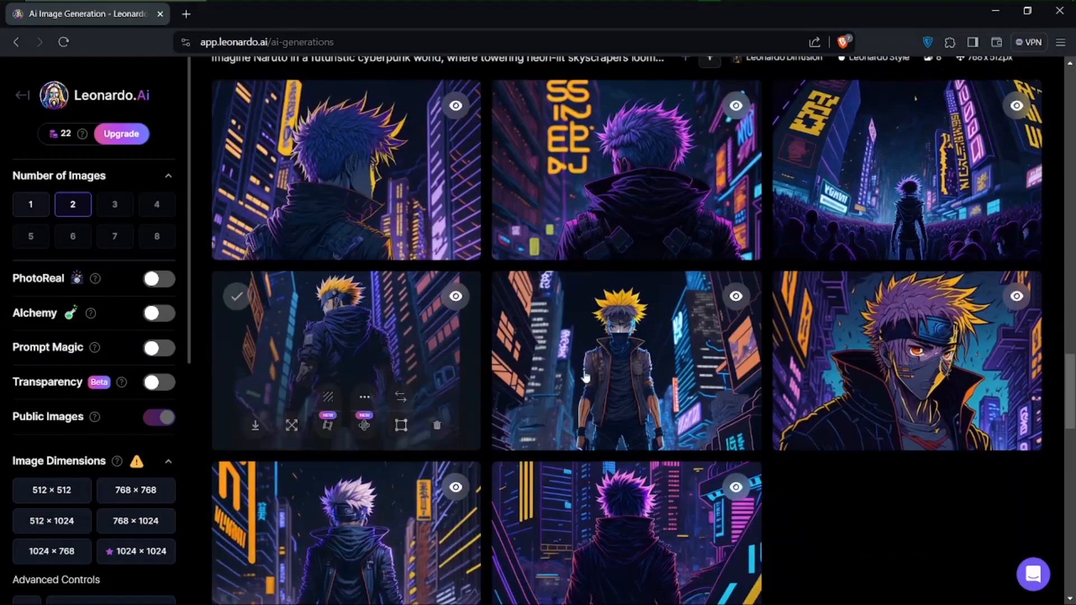
pyautogui.scroll(-2, 429, 524)
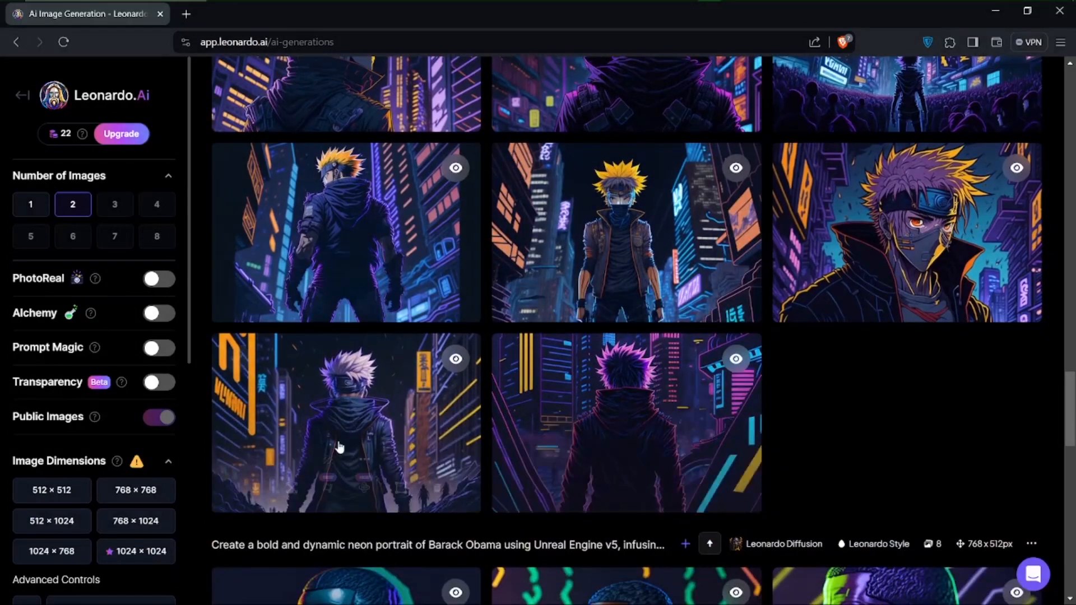
pyautogui.moveTo(893, 249)
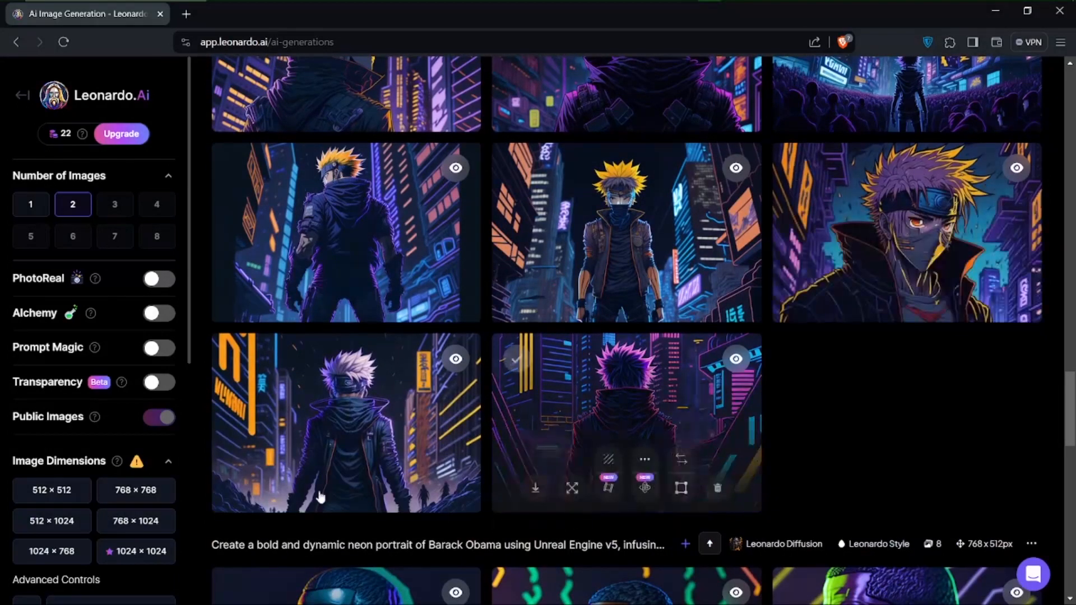
# - Examine the neon Barack Obama portraits, the vintage Gojo Satoru images and The Simpsons family images in the generation history
pyautogui.scroll(-12, 322, 493)
pyautogui.scroll(10, 321, 495)
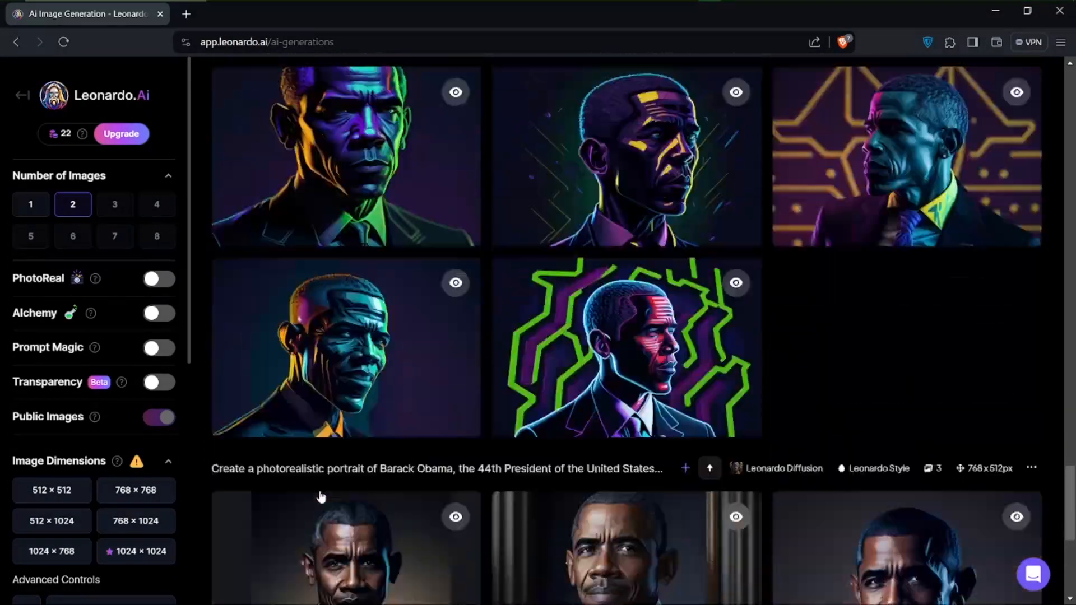
pyautogui.scroll(-5, 321, 496)
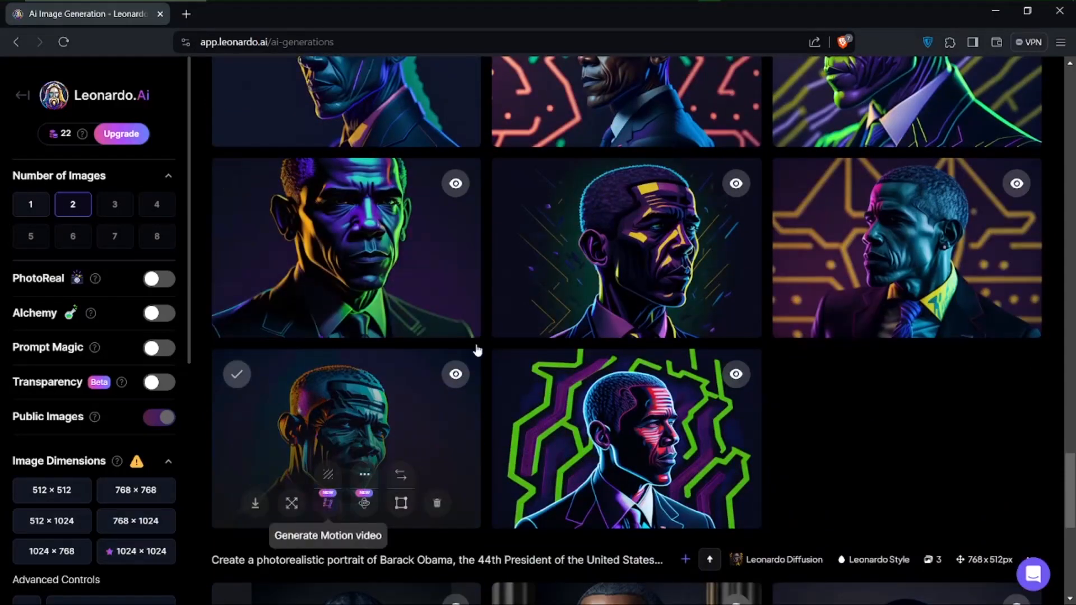
pyautogui.scroll(3, 644, 289)
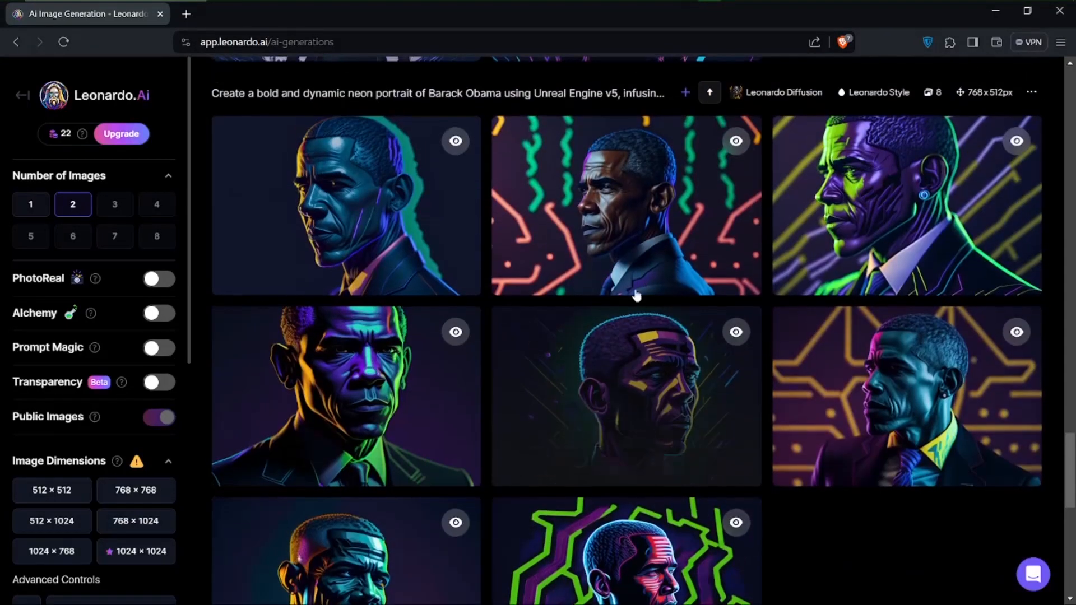
pyautogui.scroll(2, 616, 291)
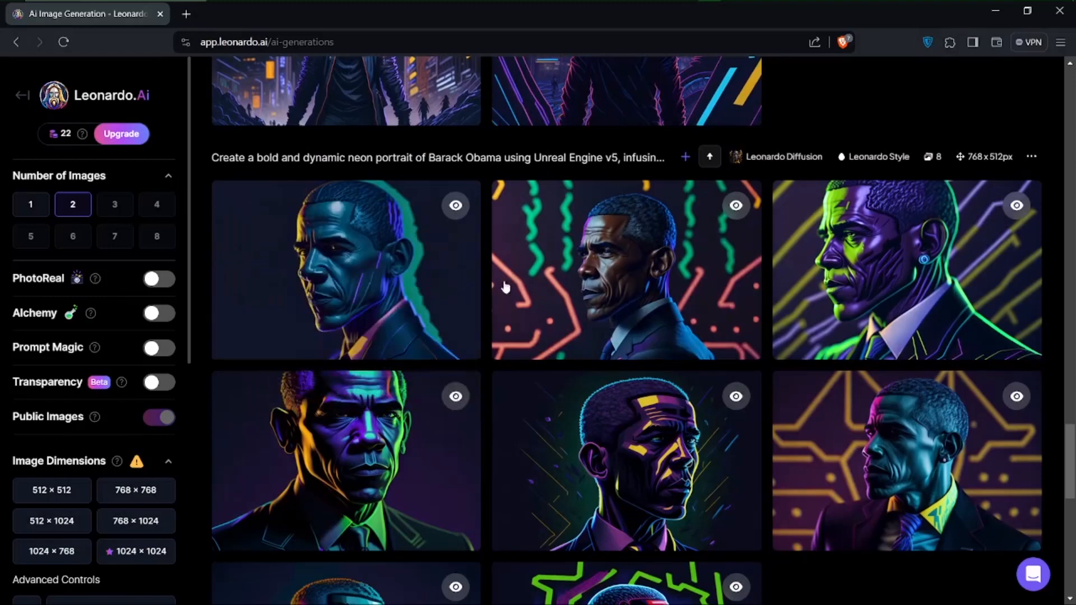
pyautogui.scroll(-15, 617, 291)
pyautogui.scroll(6, 637, 348)
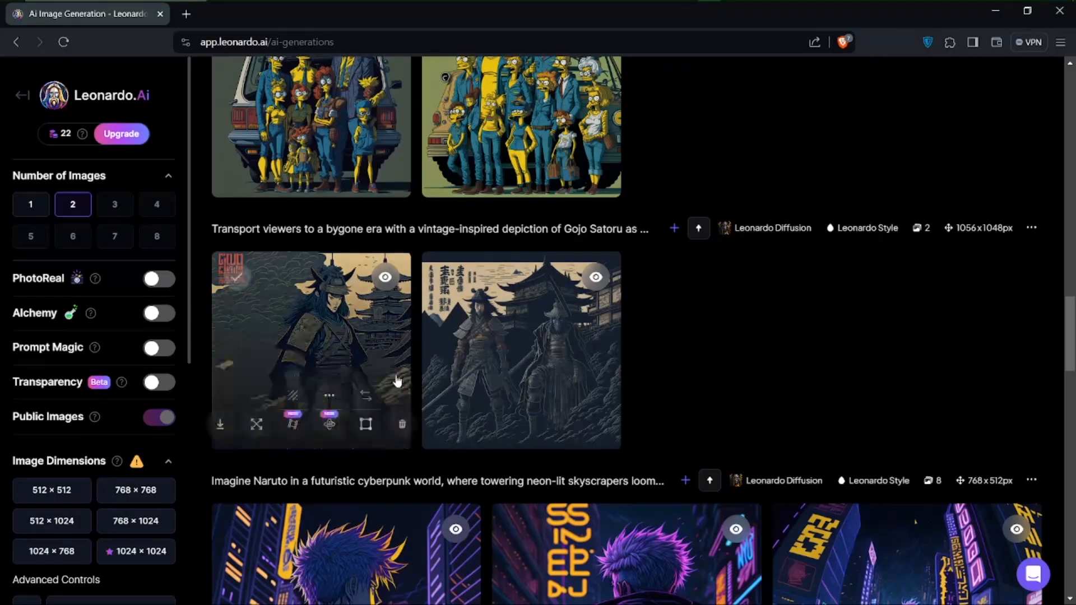
pyautogui.scroll(4, 396, 379)
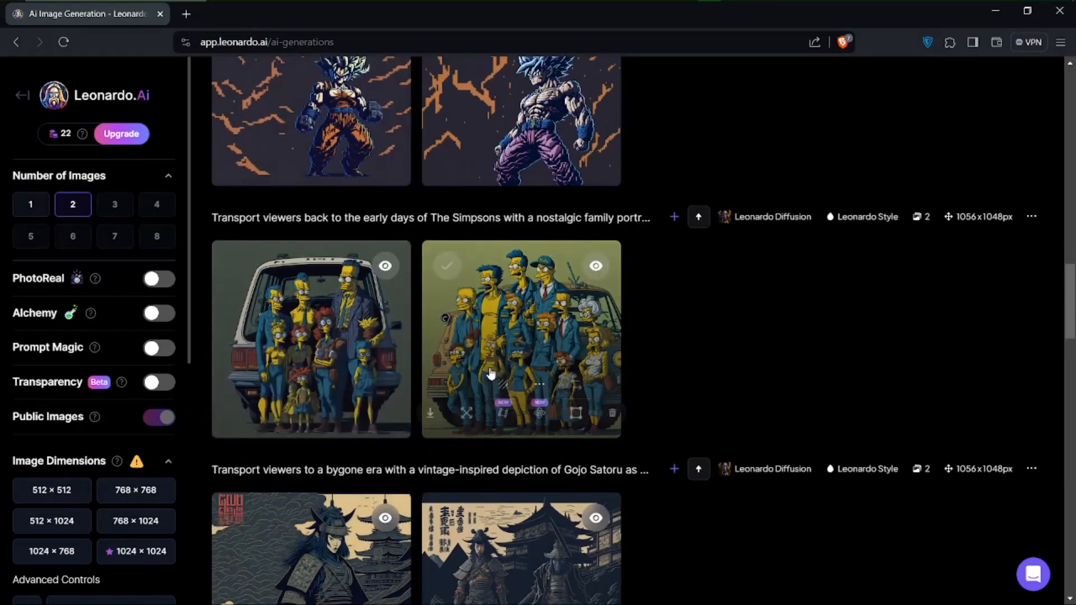
# - Look over the photorealistic Barack Obama portraits at the end of the generation history, and return to the cyberpunk Goku prompt
pyautogui.scroll(-15, 488, 374)
pyautogui.scroll(-15, 489, 367)
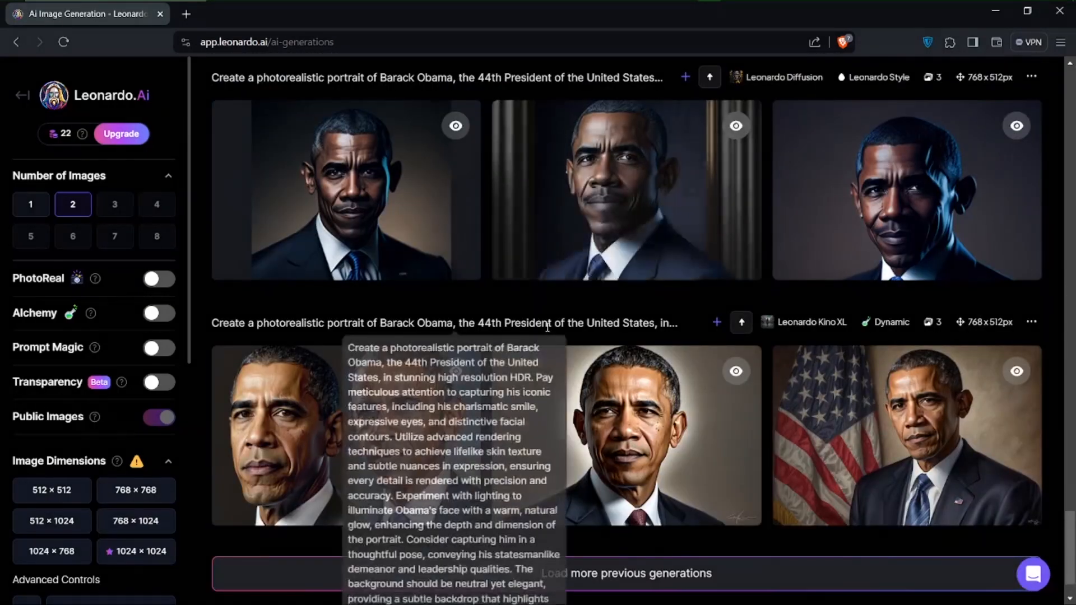
pyautogui.scroll(15, 546, 326)
pyautogui.scroll(15, 415, 288)
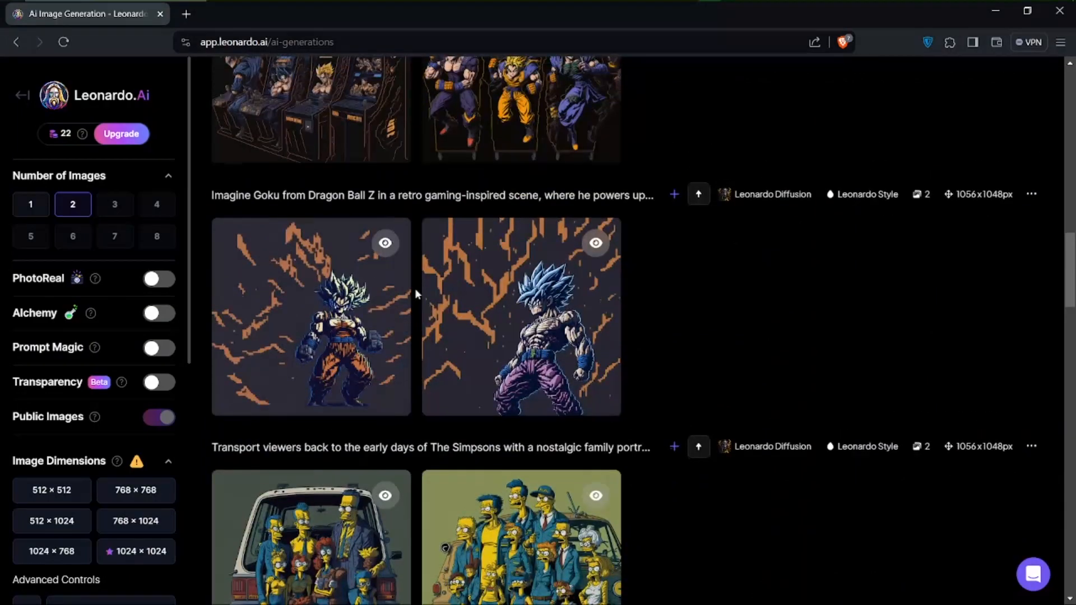
pyautogui.scroll(-5, 415, 289)
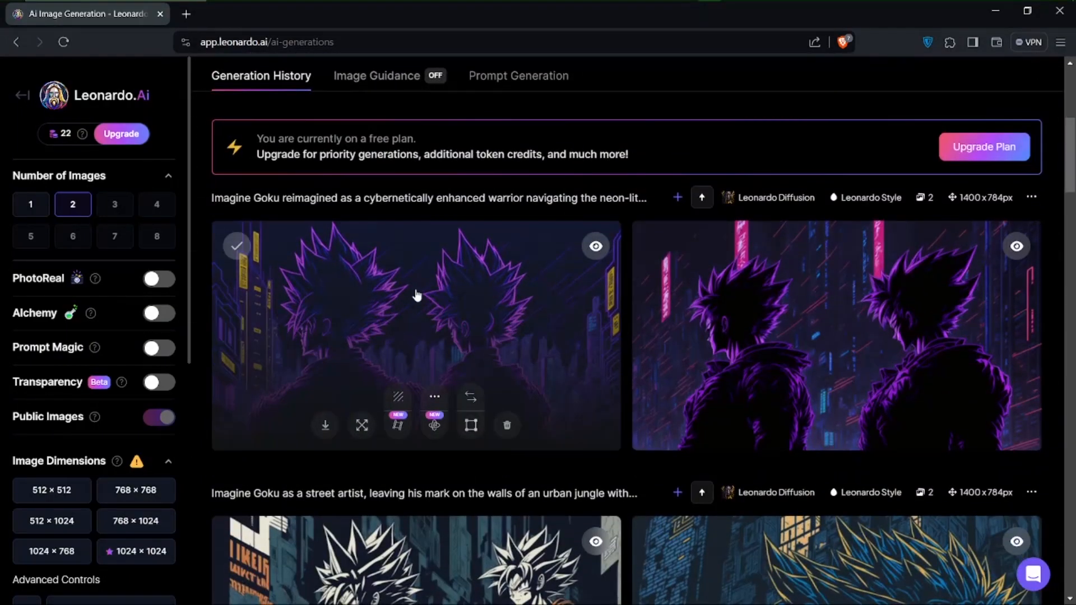
pyautogui.scroll(-2, 416, 296)
pyautogui.scroll(6, 416, 296)
pyautogui.scroll(2, 416, 295)
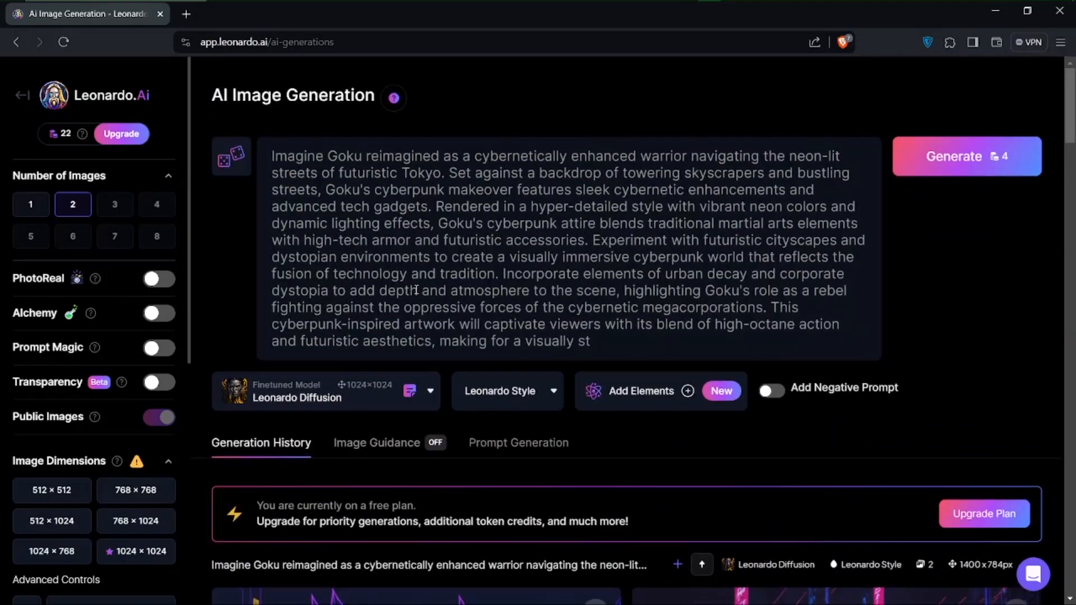
# - Switch to ChatGPT and review the earlier Goku prompts, going back from Cyberpunk Goku to the Street Art Goku request
pyautogui.click(734, 5)
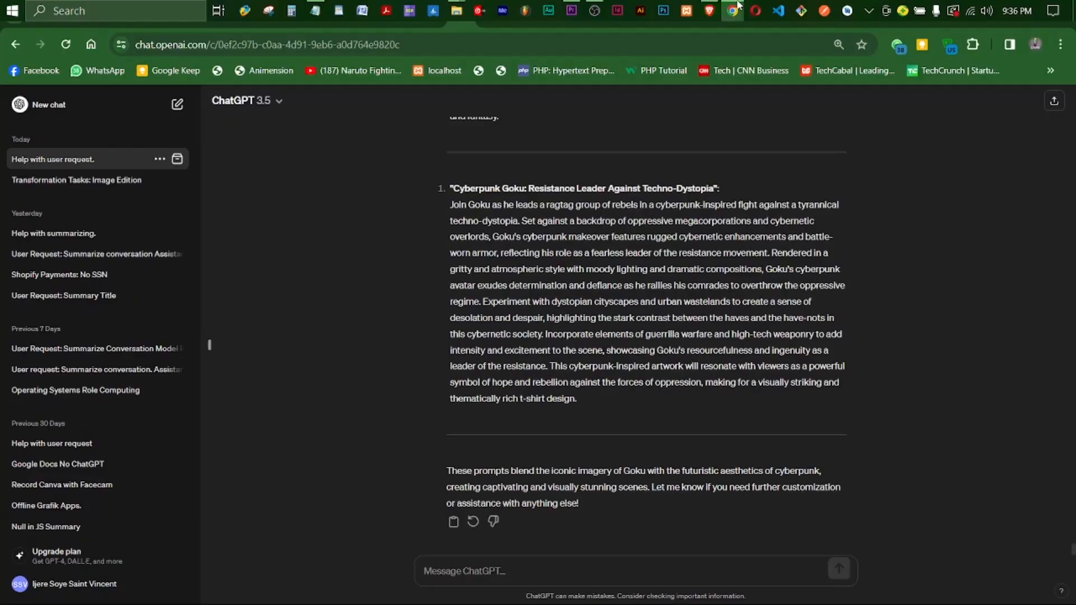
pyautogui.scroll(15, 665, 246)
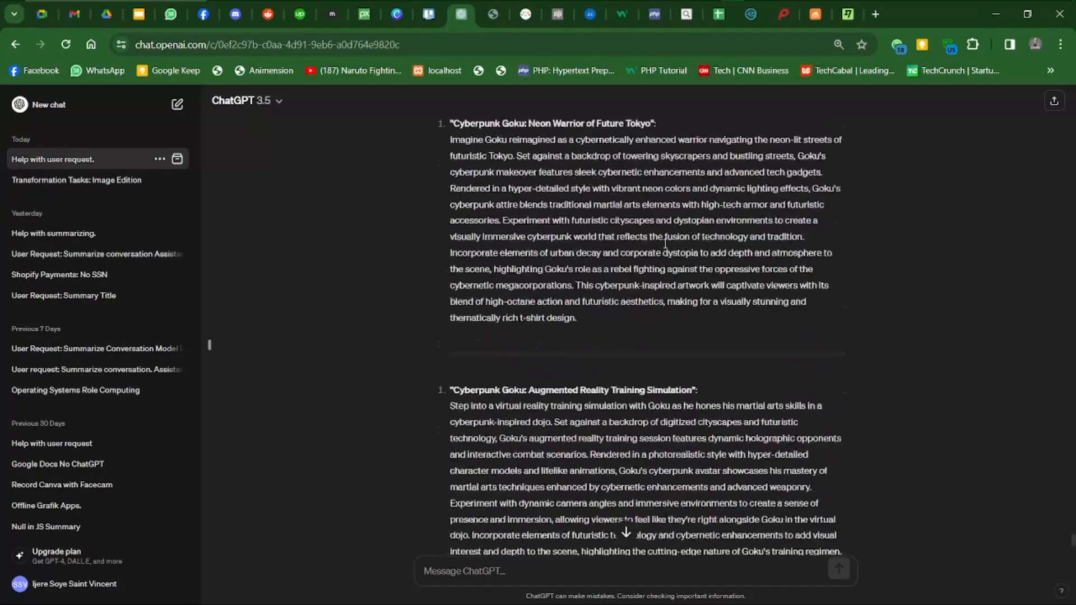
pyautogui.scroll(12, 663, 242)
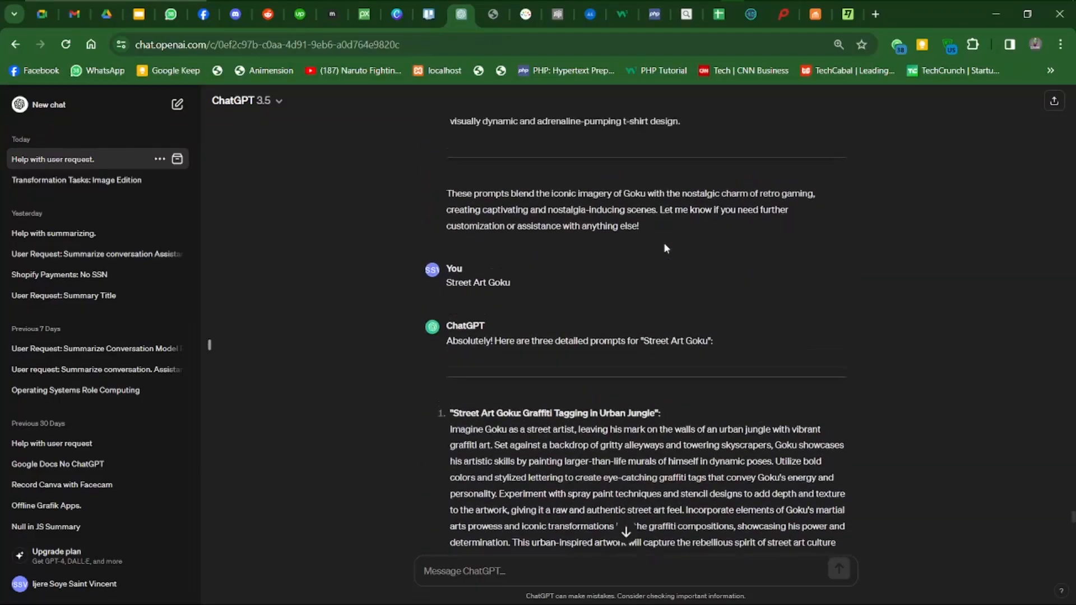
pyautogui.moveTo(665, 244)
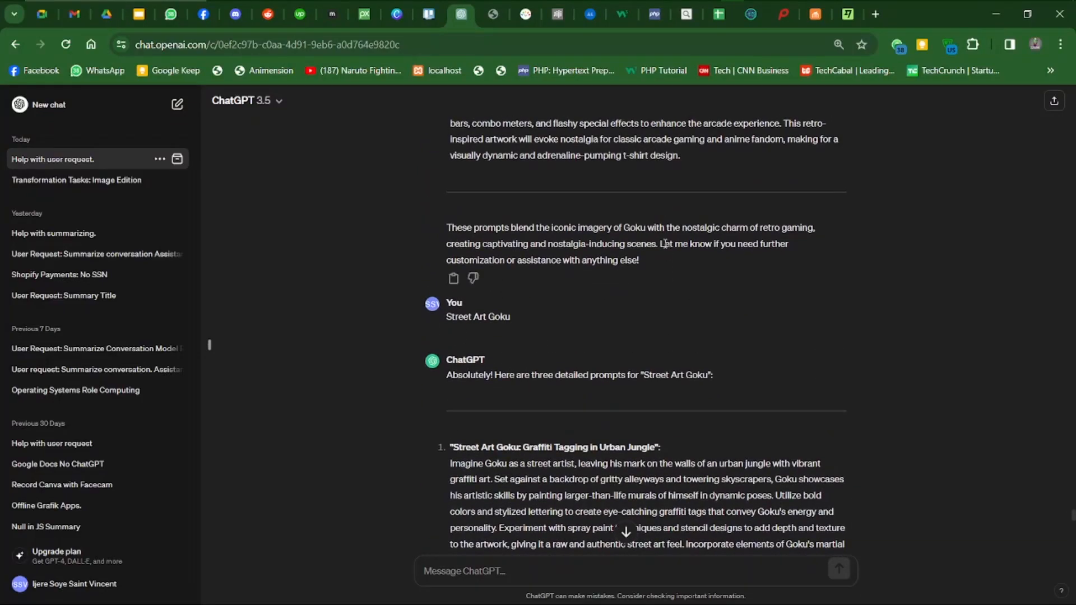